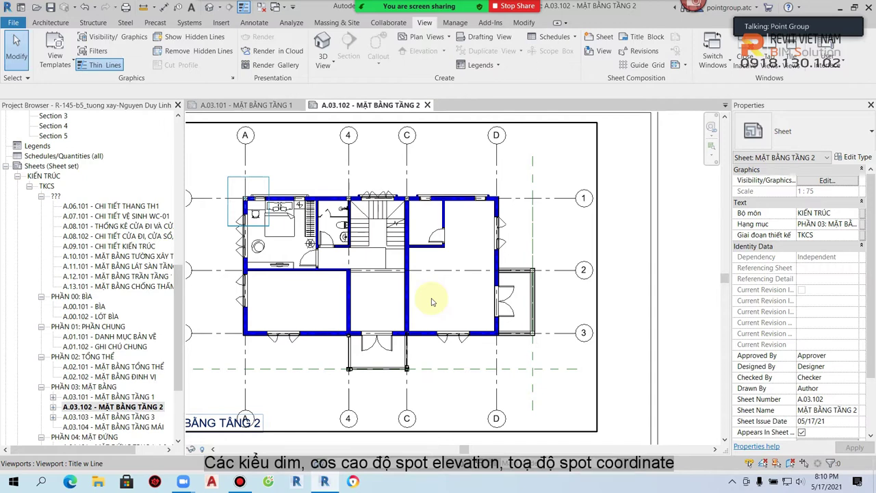
Step: Activate the Tầng 2 plan viewport on sheet A.03.102, zoom in, and show the Annotate tools
scroll(317, 334, "up", 2)
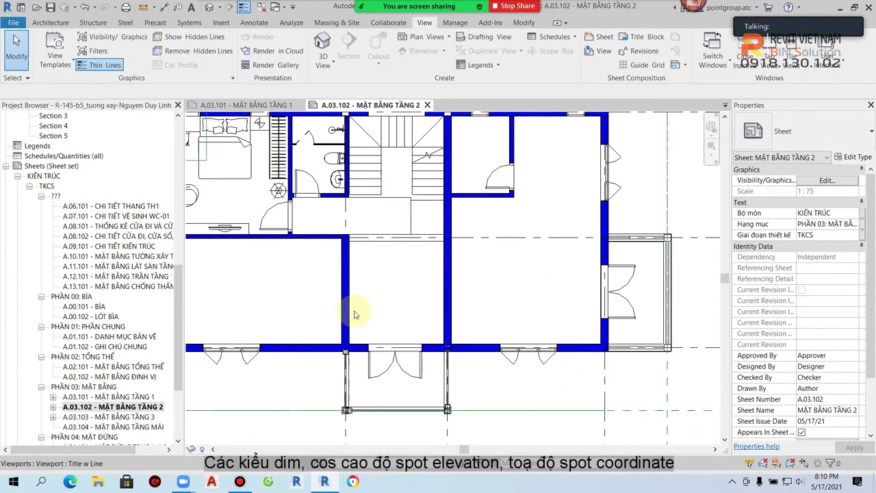
scroll(401, 298, "down", 3)
scroll(431, 327, "down", 2)
middle_click_drag(431, 326, 390, 317)
double_click(390, 317)
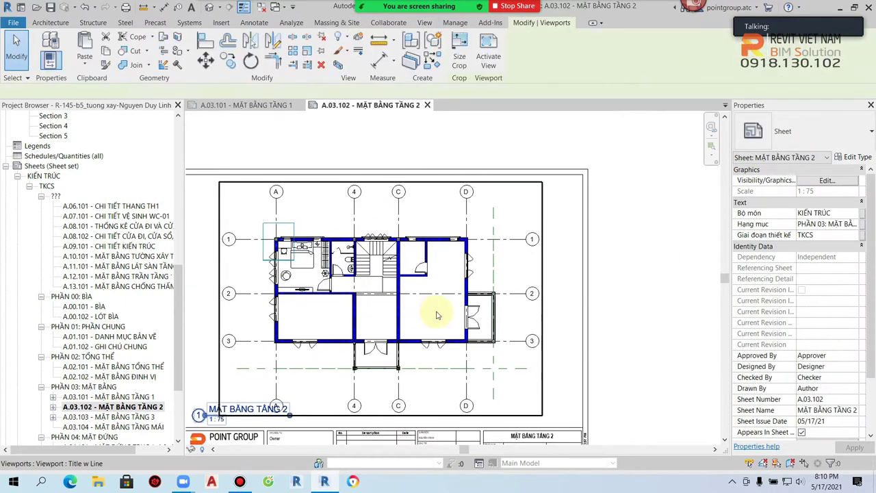
scroll(344, 335, "up", 2)
middle_click_drag(344, 335, 354, 348)
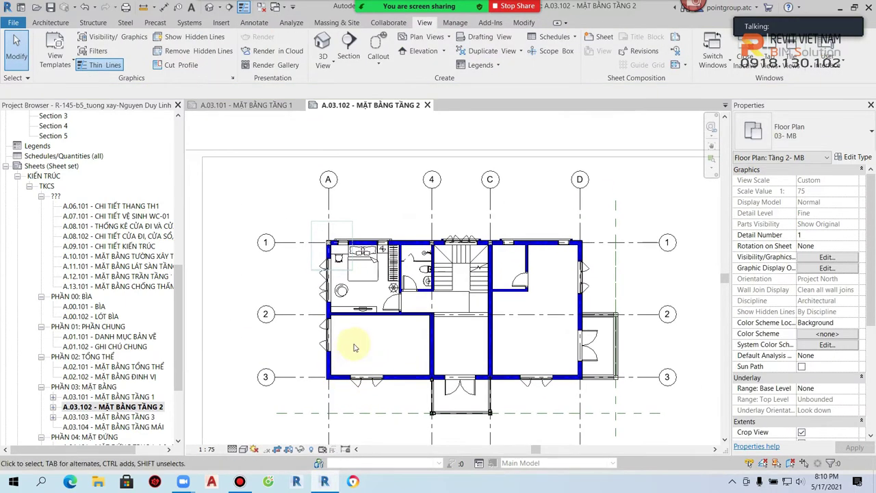
scroll(293, 344, "up", 2)
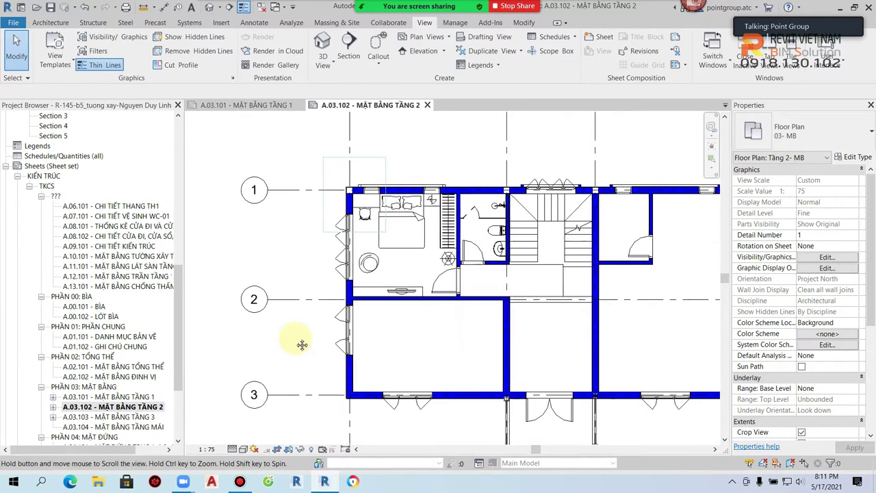
left_click(253, 26)
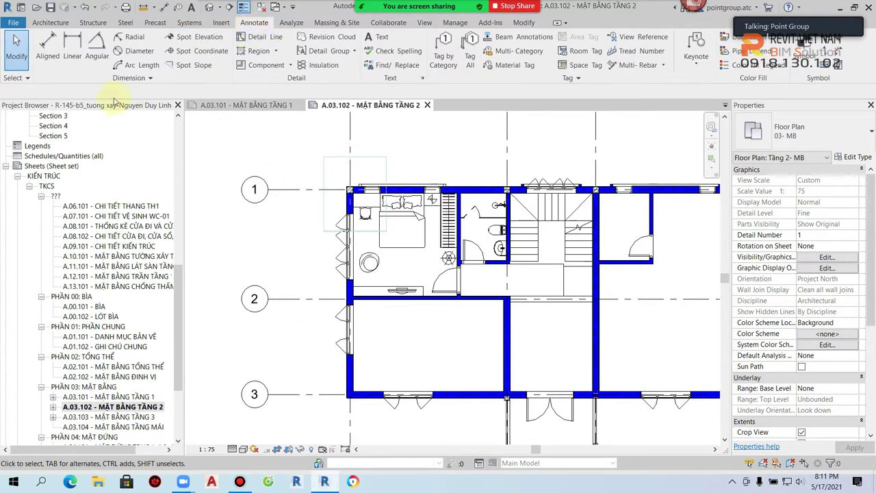
left_click(47, 48)
scroll(310, 382, "up", 2)
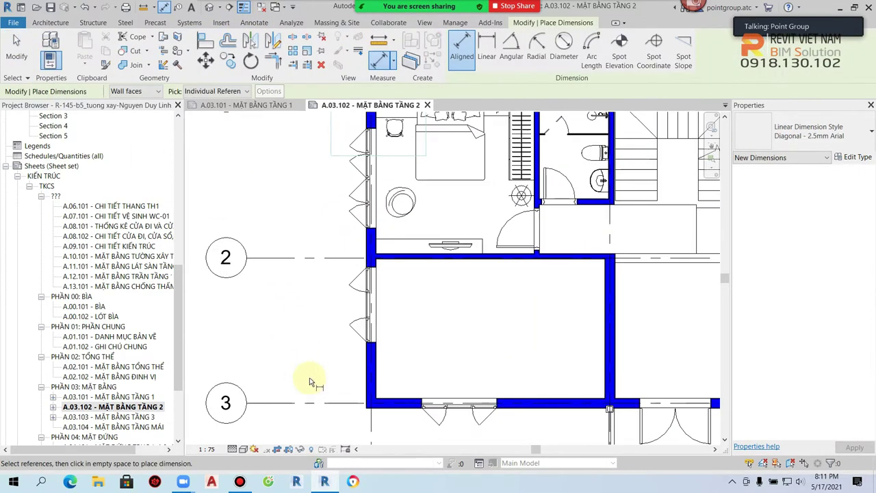
scroll(366, 414, "up", 2)
left_click(370, 408)
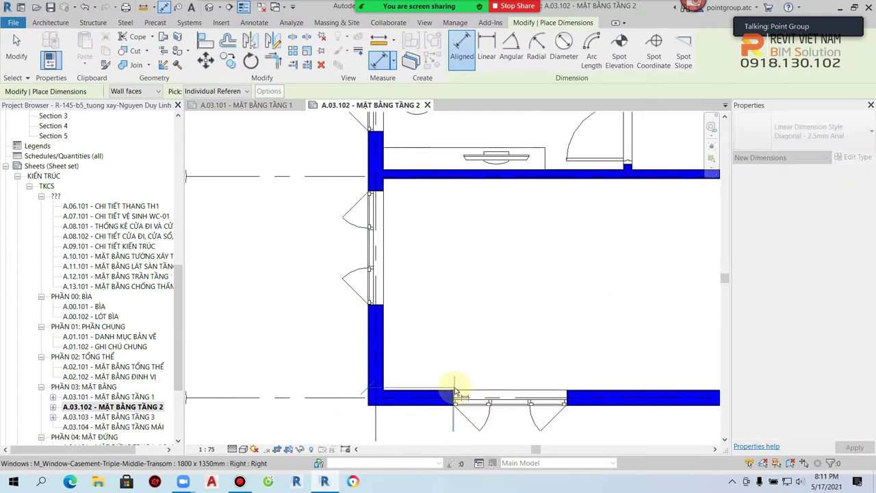
key("Escape")
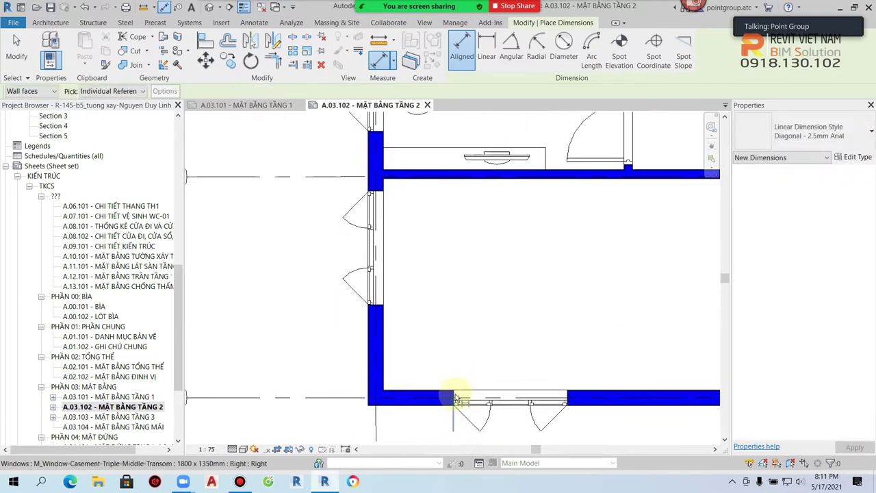
scroll(344, 328, "down", 3)
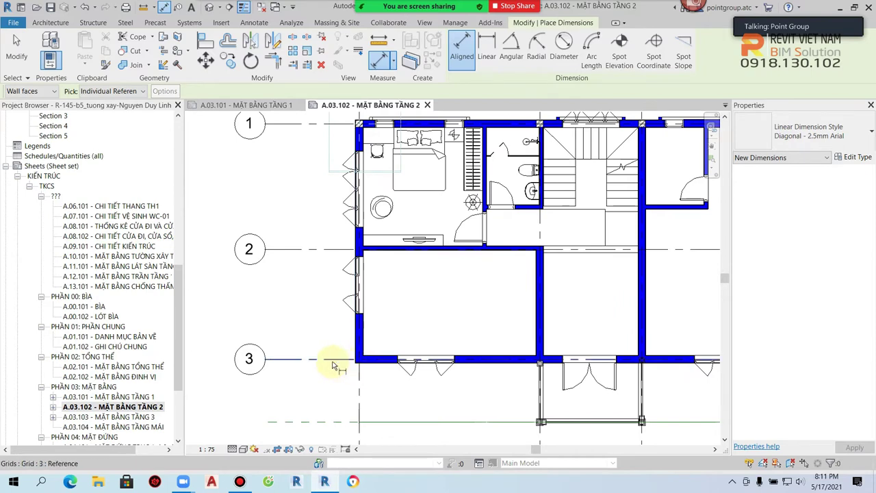
left_click(334, 364)
left_click(322, 249)
key("Escape")
key("Escape")
scroll(559, 279, "up", 1)
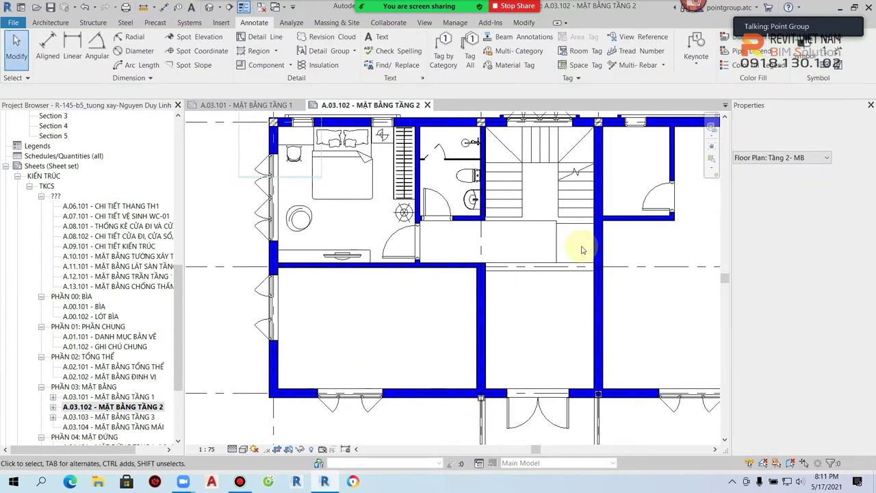
middle_click_drag(582, 250, 547, 290)
key("i")
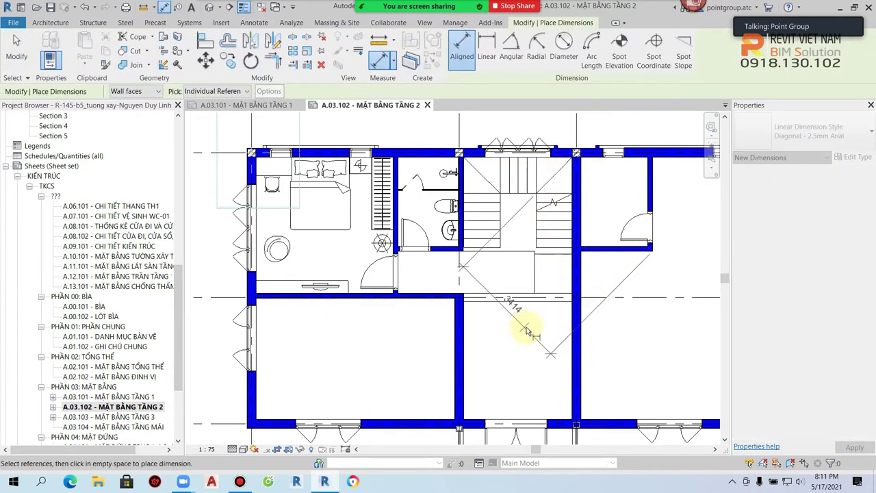
scroll(518, 294, "down", 2)
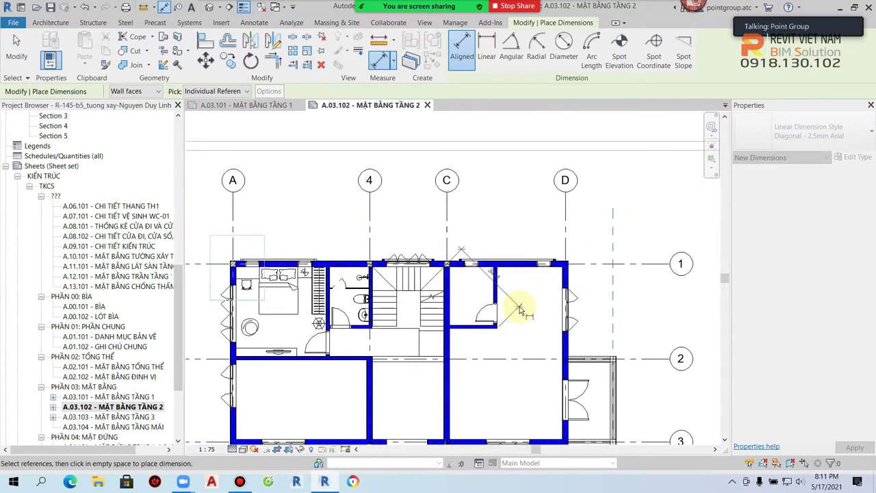
scroll(518, 307, "up", 2)
scroll(518, 307, "down", 3)
mouse_move(509, 319)
middle_mouse_down()
mouse_move(381, 298)
mouse_move(407, 304)
middle_mouse_up()
key("Escape")
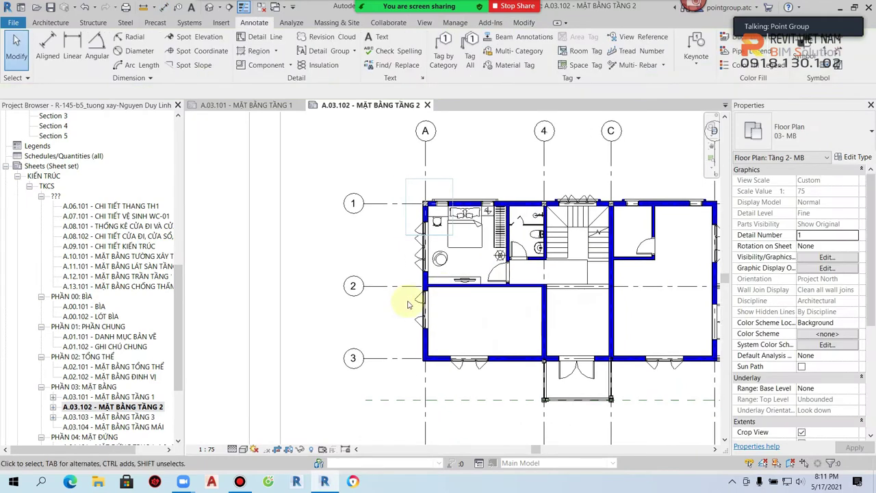
Step: Try the Linear dimension tool, cancel it, then start the Aligned dimension tool
left_click(72, 47)
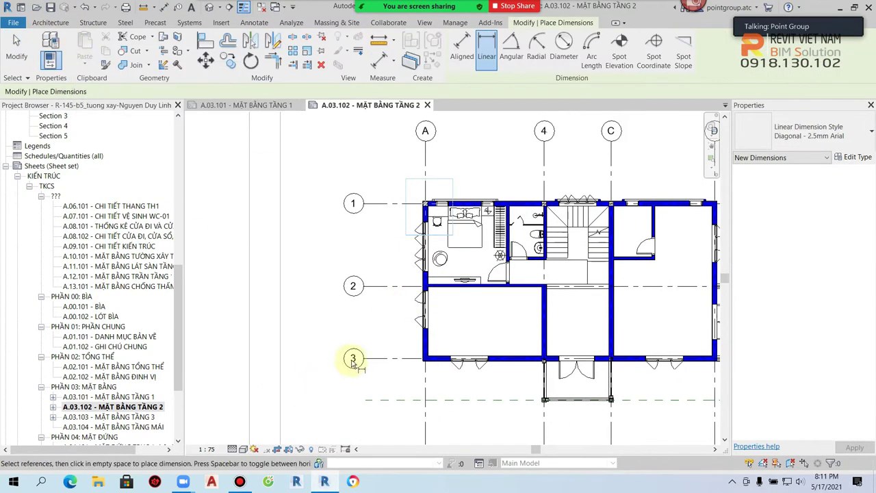
scroll(353, 362, "up", 2)
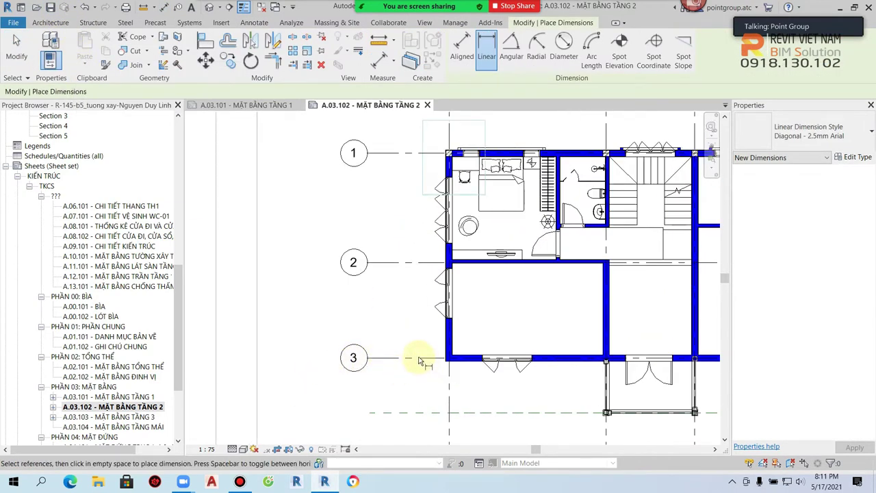
scroll(347, 340, "down", 2)
scroll(381, 178, "down", 1)
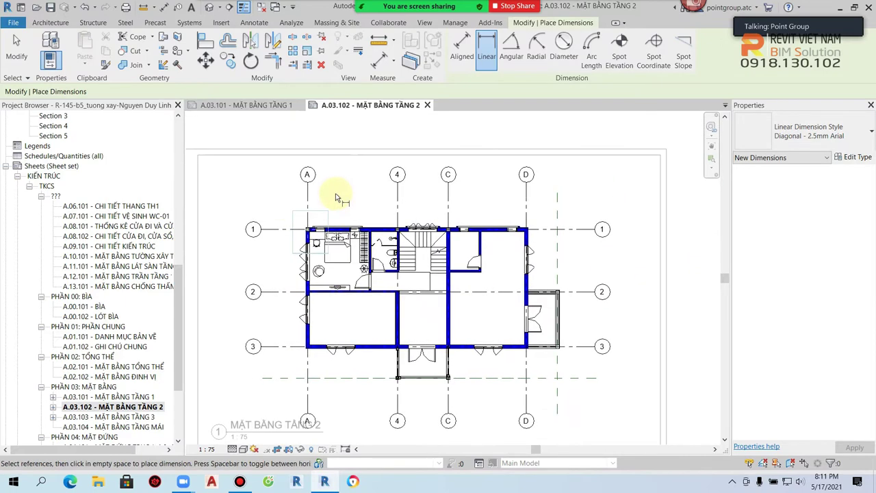
key("Escape")
key("Escape")
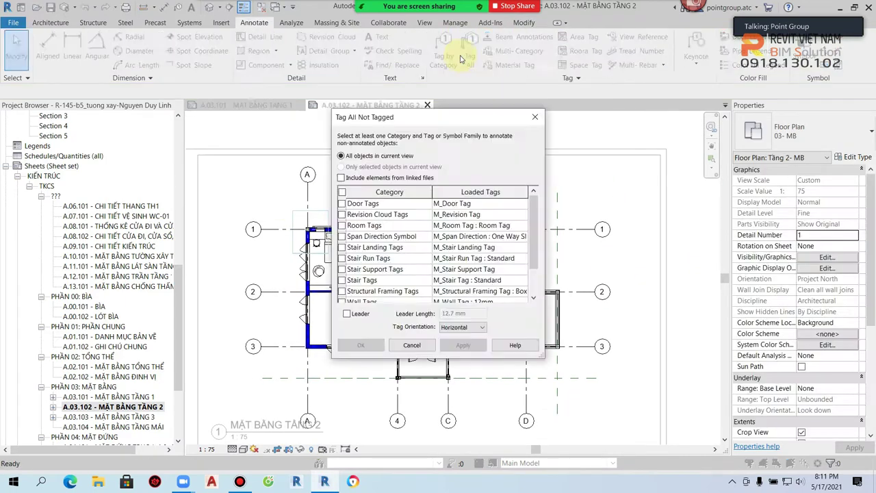
left_click(44, 56)
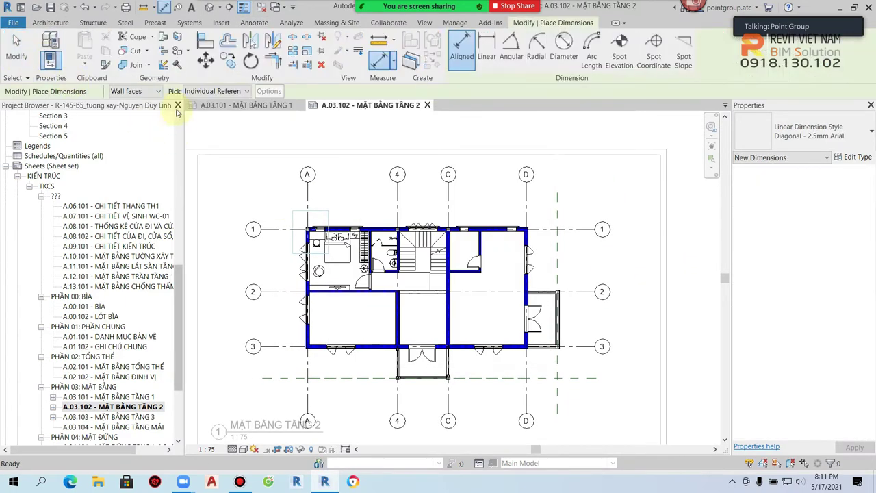
scroll(468, 256, "up", 2)
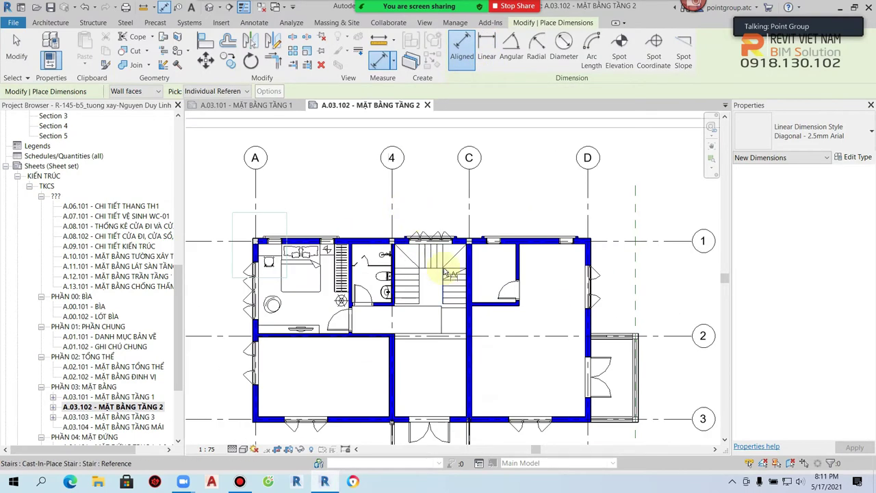
scroll(467, 256, "up", 1)
Step: Discard a trial linear dimension from the stair edge and start Angular dimension placement
left_click(467, 250)
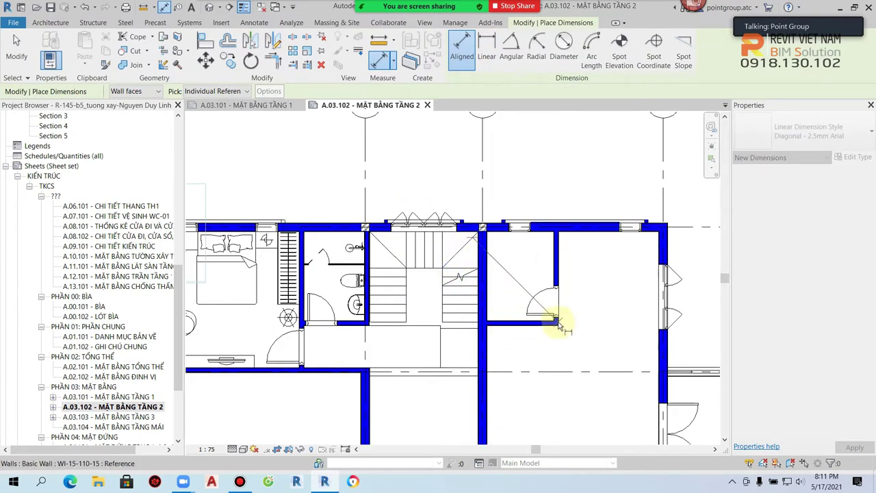
left_click(487, 51)
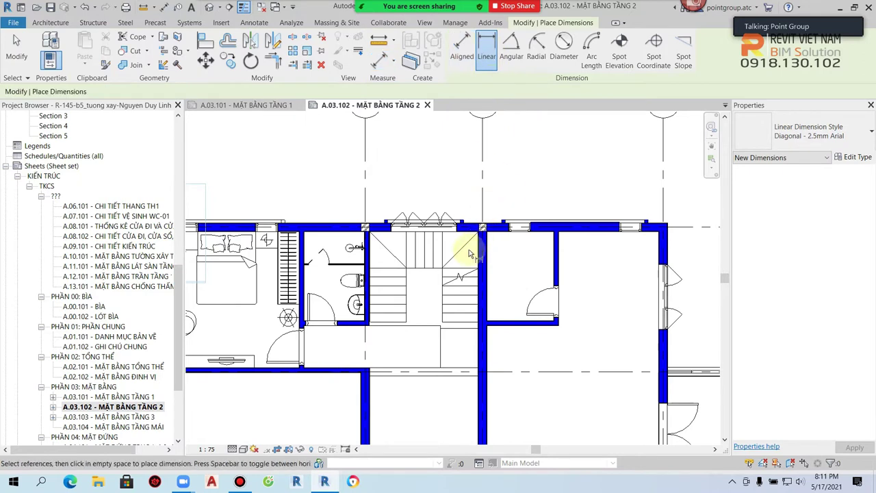
left_click(463, 252)
left_click(558, 331)
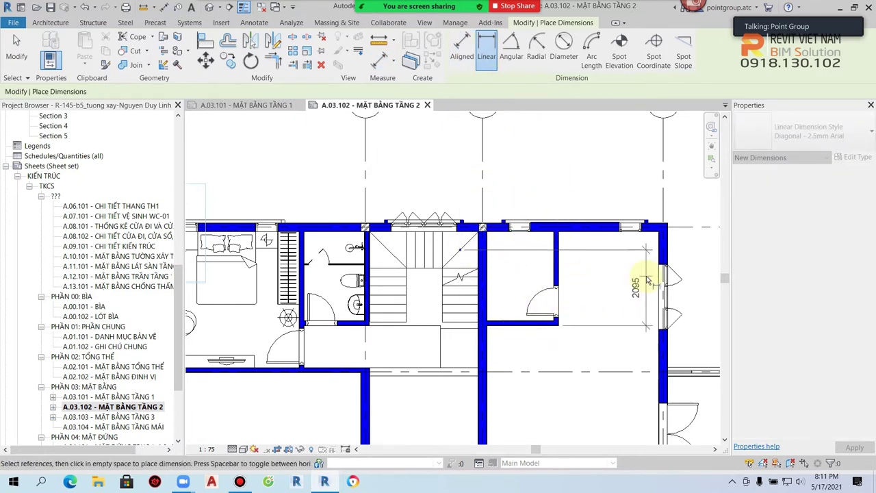
key("Escape")
scroll(573, 250, "down", 1)
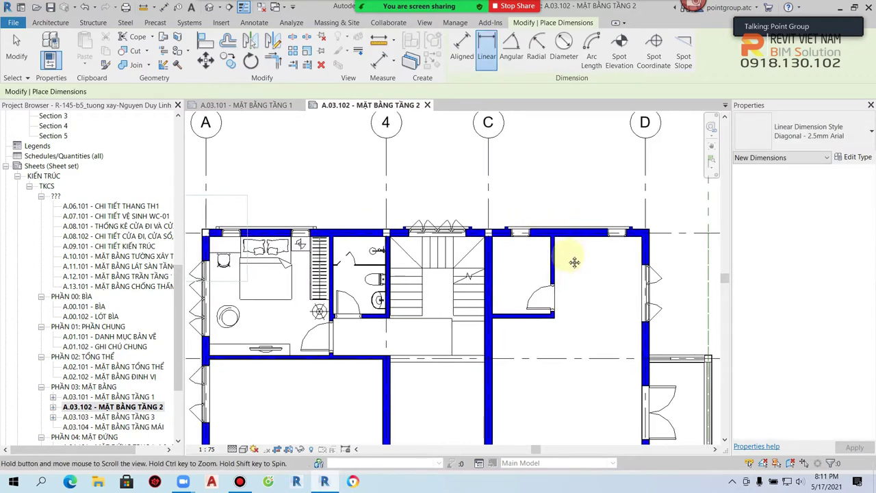
left_click(511, 48)
scroll(524, 304, "up", 3)
scroll(529, 288, "up", 1)
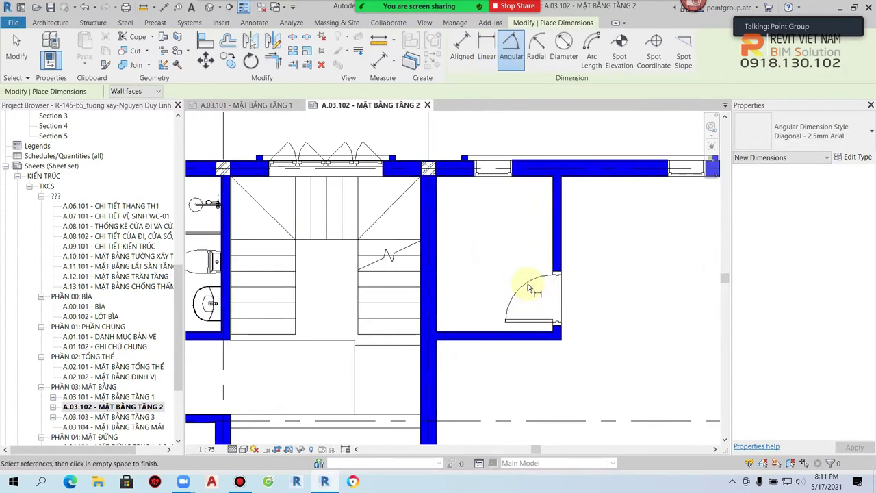
left_click(563, 308)
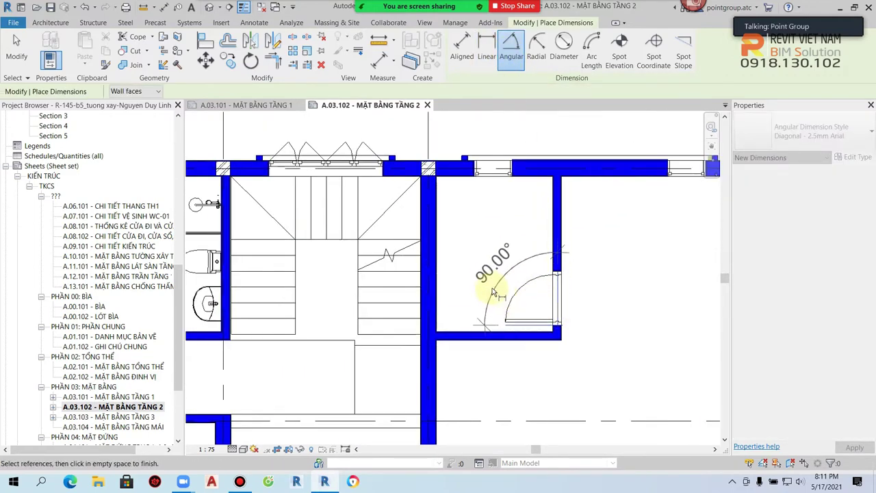
key("Escape")
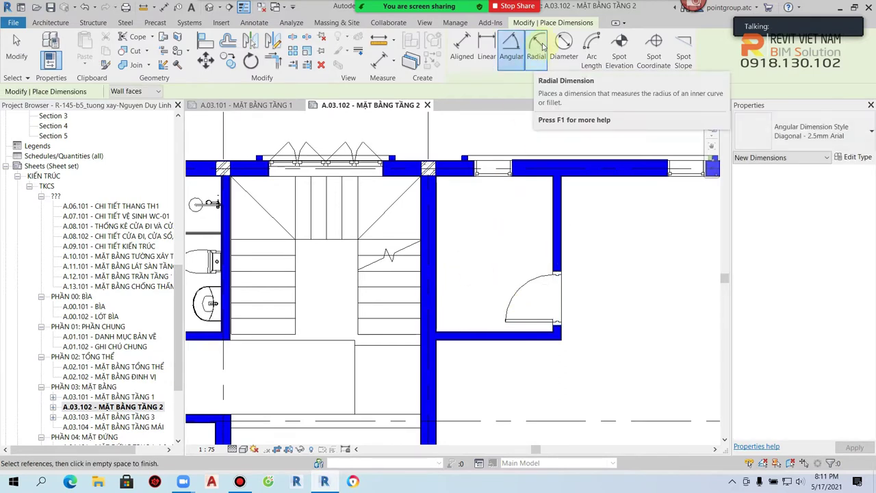
left_click(535, 42)
left_click(531, 288)
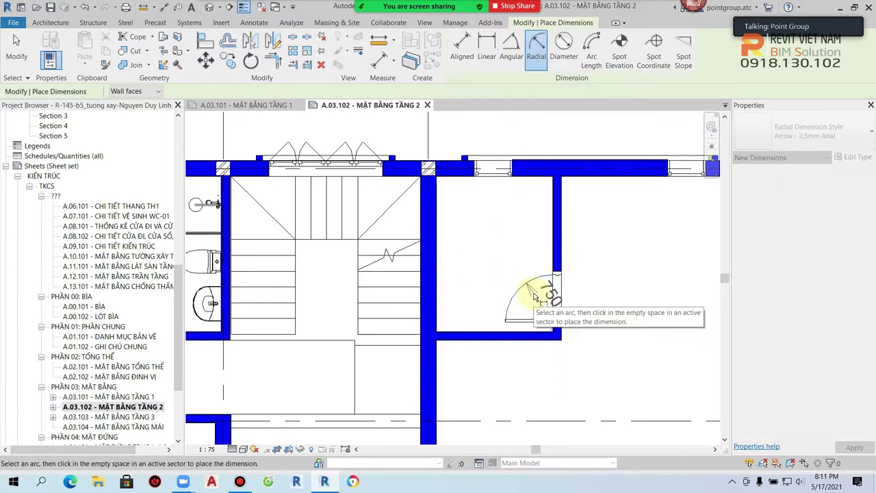
left_click(563, 46)
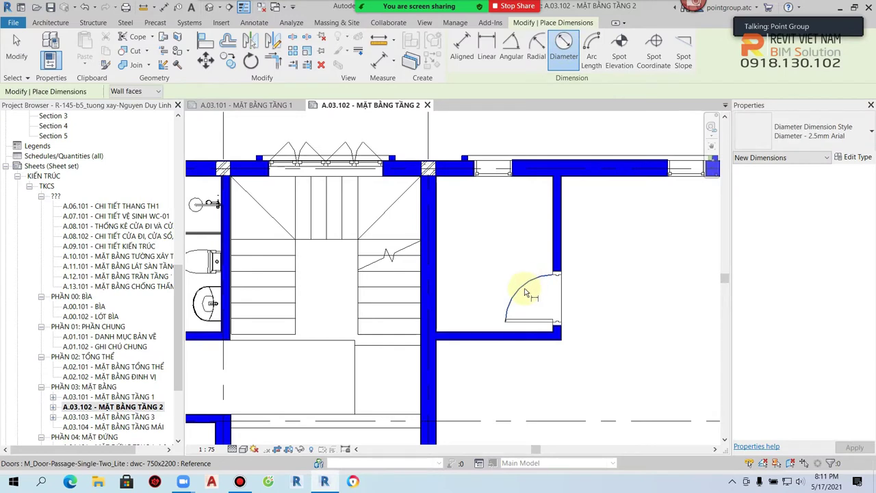
left_click(529, 291)
key("Escape")
left_click(591, 46)
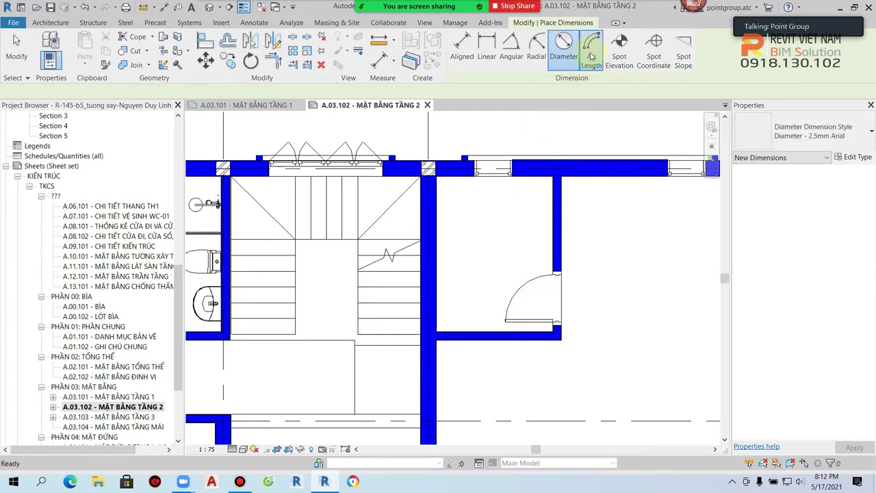
scroll(599, 327, "up", 1)
scroll(599, 327, "up", 1)
scroll(481, 244, "up", 1)
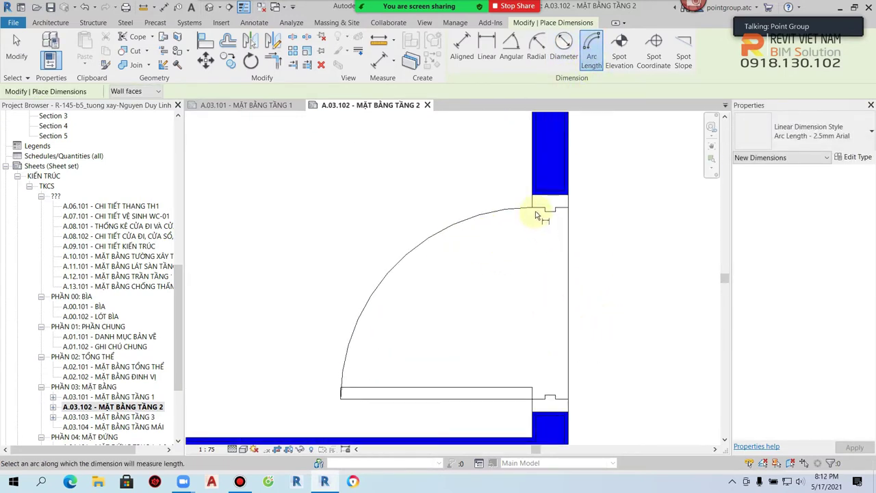
scroll(533, 202, "up", 2)
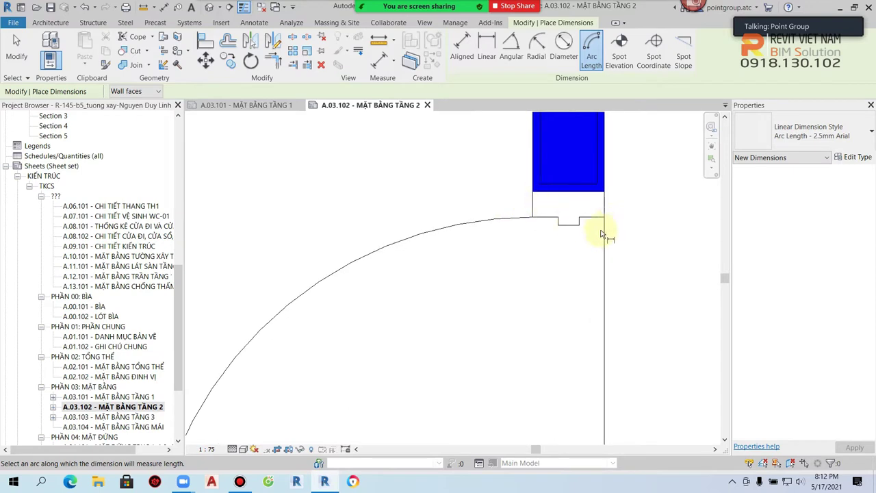
left_click(439, 239)
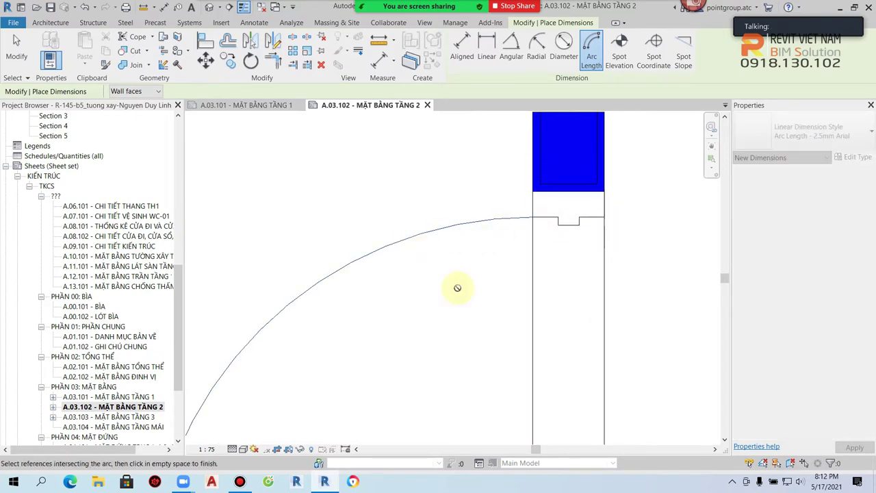
scroll(471, 259, "down", 2)
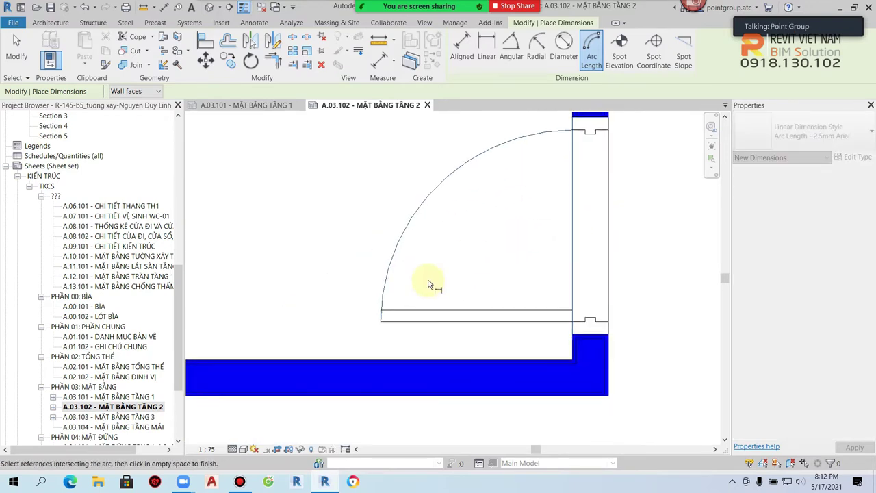
scroll(375, 324, "up", 3)
left_click(404, 326)
scroll(373, 305, "down", 2)
scroll(365, 259, "down", 1)
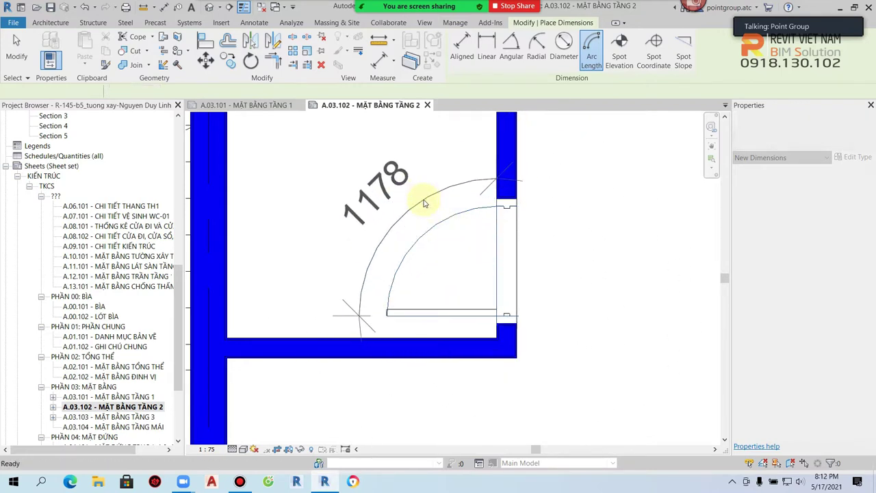
key("Escape")
scroll(558, 206, "up", 5)
scroll(411, 345, "down", 3)
scroll(445, 342, "down", 2)
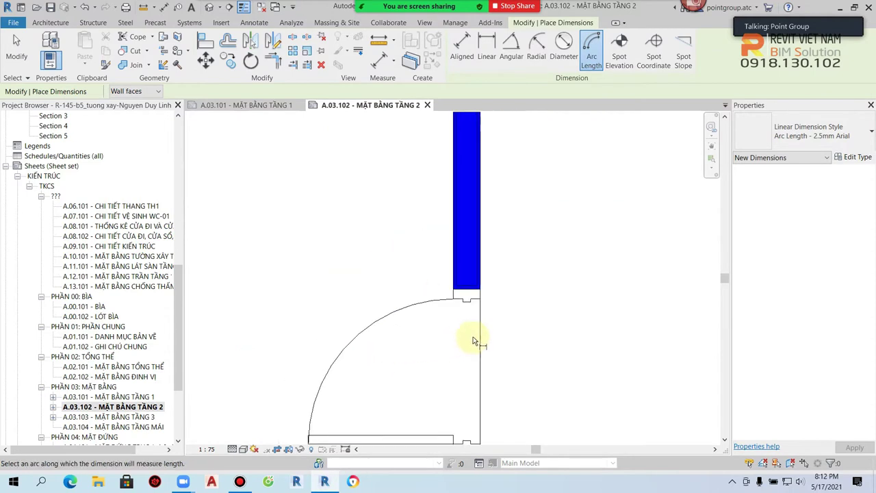
key("Escape")
scroll(596, 279, "down", 2)
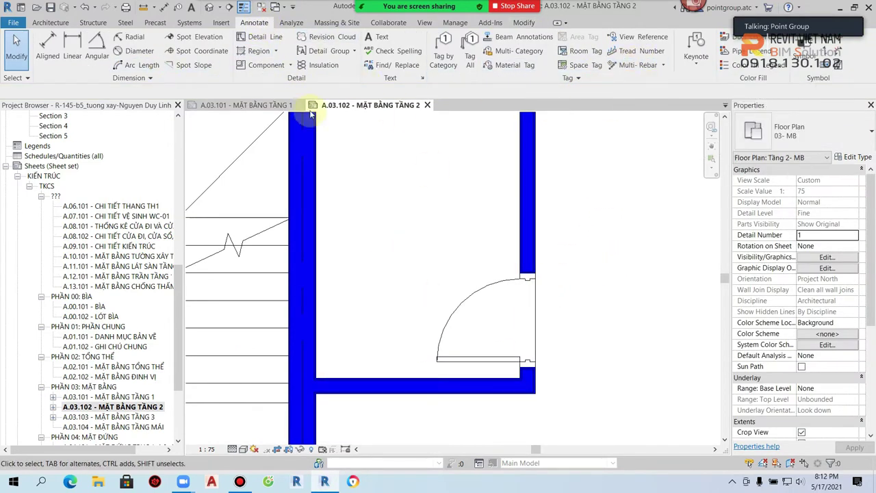
Step: Place a 3500 spot elevation in the room, redoing the first misplaced one
left_click(206, 43)
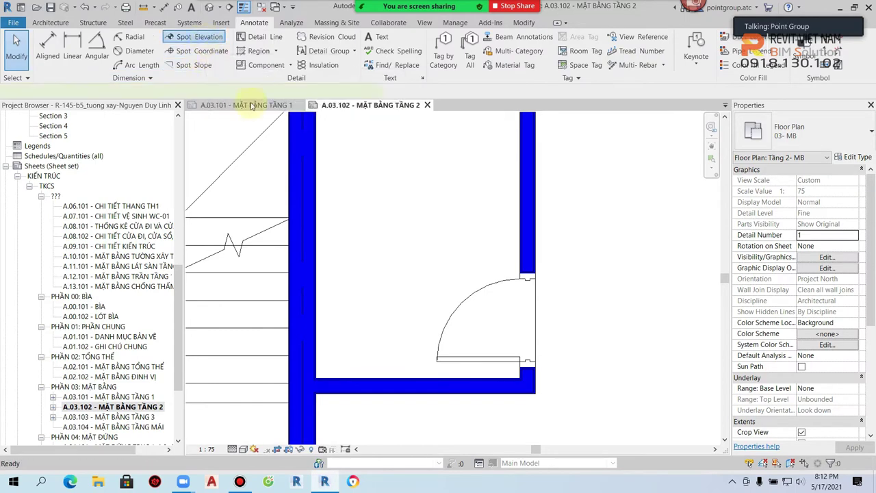
scroll(451, 257, "down", 2)
scroll(493, 336, "up", 2)
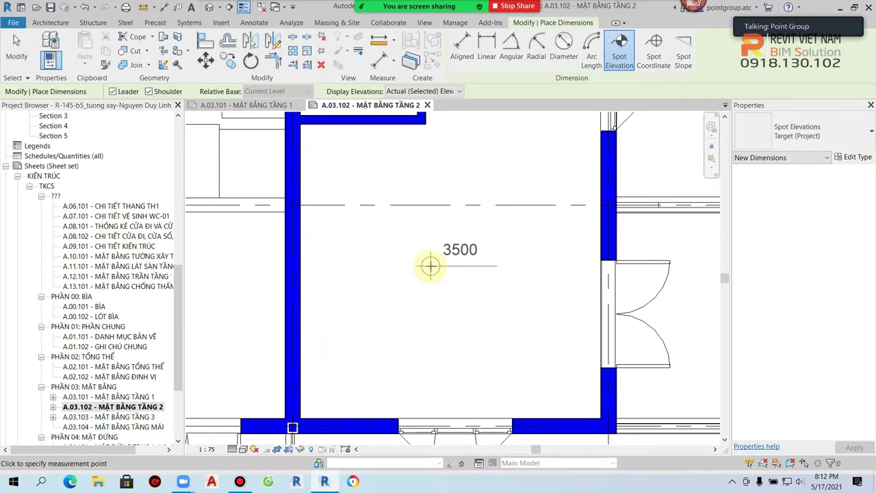
left_click(431, 265)
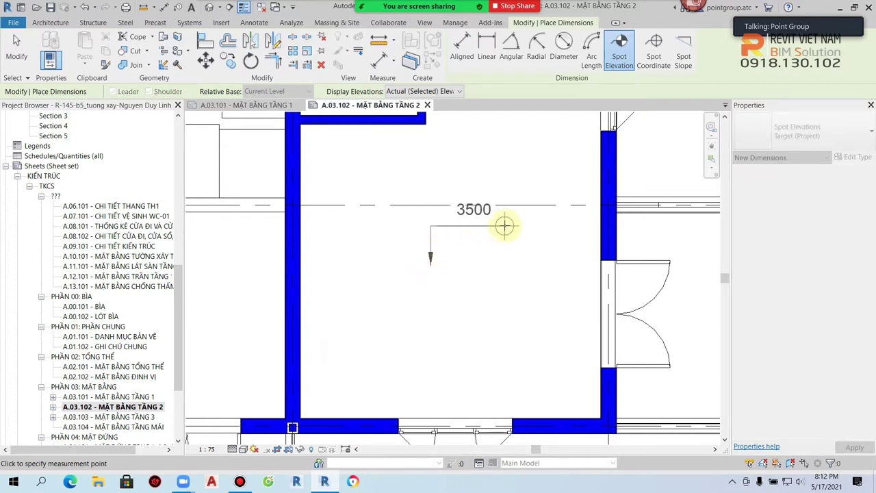
left_click(505, 225)
key("ctrl+z")
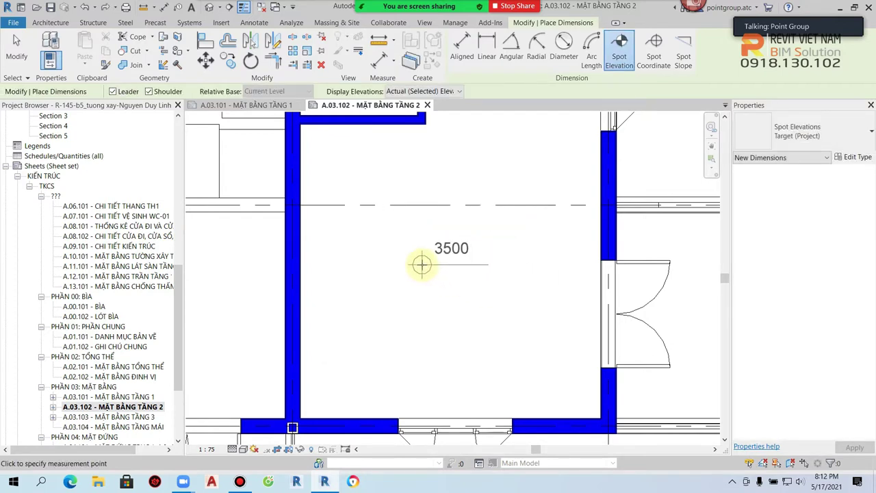
left_click(422, 264)
left_click(421, 264)
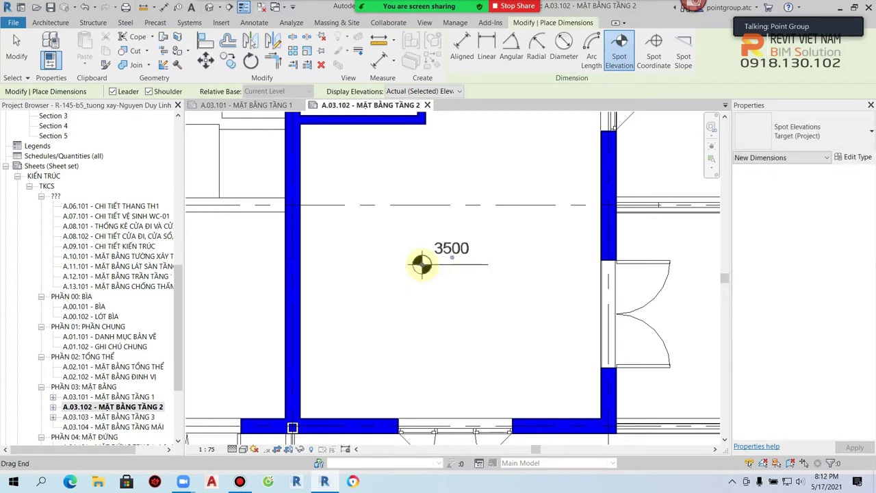
key("Escape")
key("Escape")
Step: Place a 3400 spot elevation at the doorway on the right
middle_click_drag(587, 297, 438, 293)
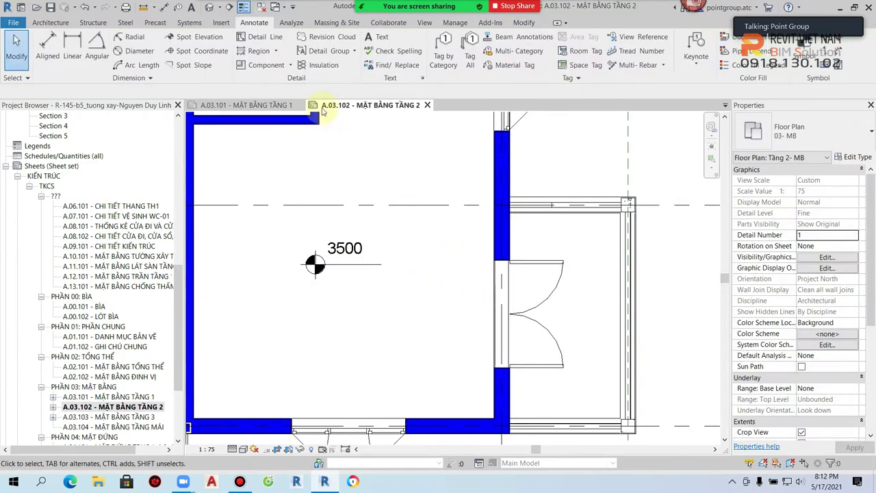
left_click(199, 36)
scroll(548, 253, "up", 3)
scroll(510, 250, "up", 2)
left_click(507, 250)
left_click(506, 249)
key("Escape")
key("Escape")
Step: Place a 3450 spot elevation in the next room
scroll(507, 250, "down", 3)
middle_click_drag(573, 290, 701, 330)
middle_click_drag(610, 356, 712, 356)
middle_click_drag(527, 308, 608, 319)
middle_click_drag(475, 307, 471, 325)
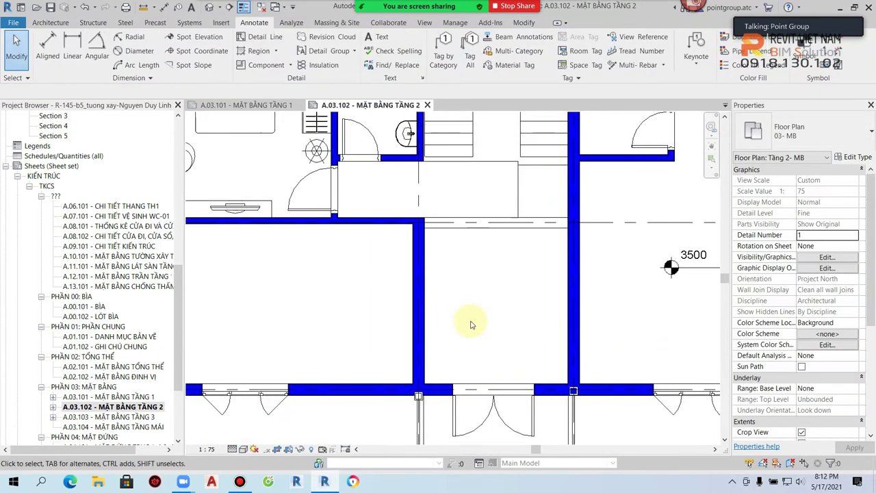
key("e")
key("l")
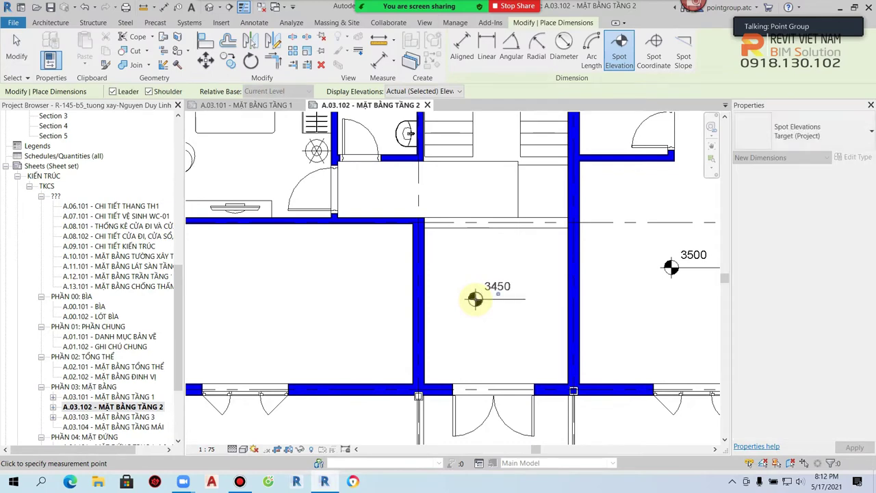
left_click(475, 299)
key("Escape")
key("Escape")
Step: Place a 3500 spot elevation in the bedroom
middle_click_drag(377, 414, 372, 297)
middle_click_drag(264, 104, 401, 274)
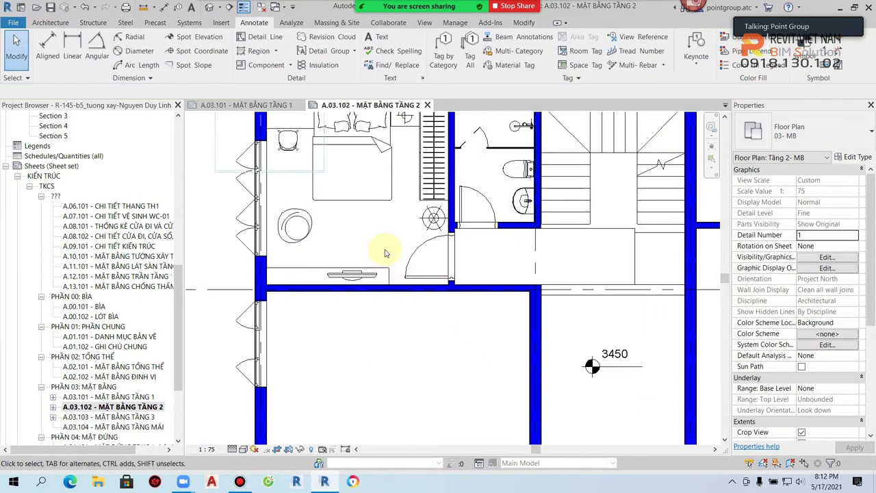
key("l")
scroll(331, 239, "up", 2)
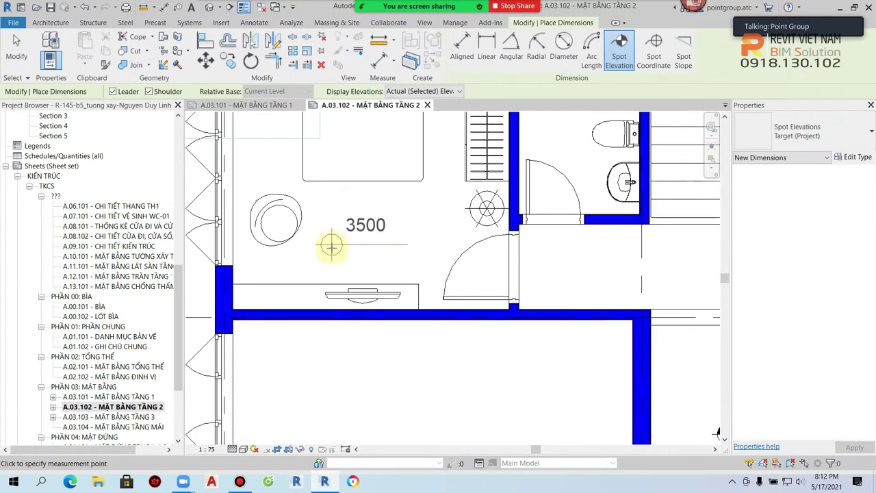
left_click(331, 264)
key("Escape")
key("Escape")
scroll(370, 288, "down", 2)
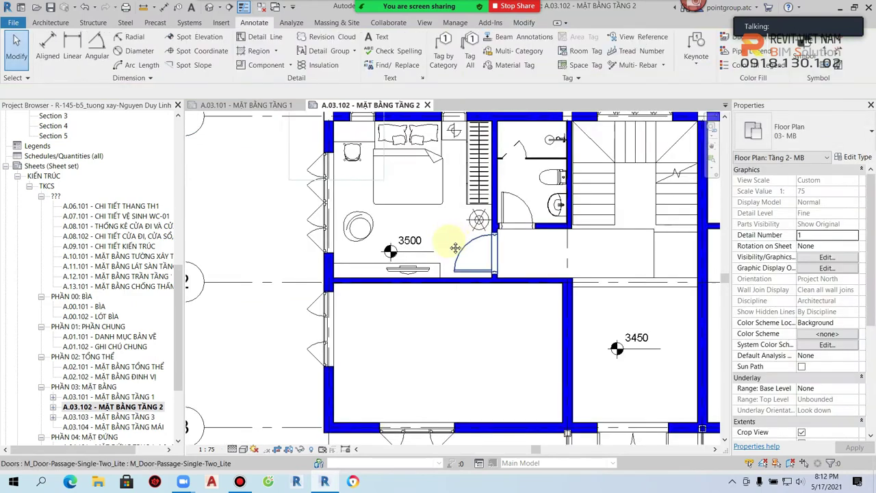
Step: Start the Spot Coordinate tool and bring the corner column at grid 2 into view
left_click(204, 52)
scroll(294, 222, "up", 1)
scroll(287, 227, "up", 1)
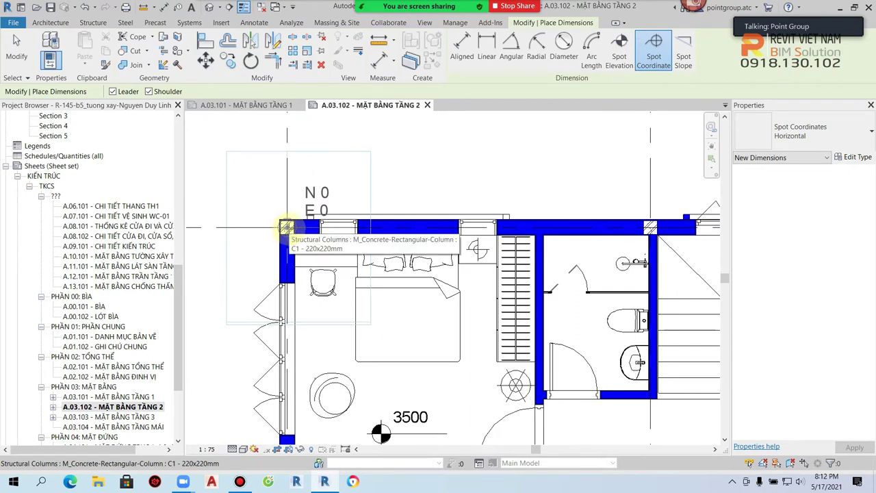
scroll(397, 222, "down", 2)
middle_click_drag(397, 221, 538, 268)
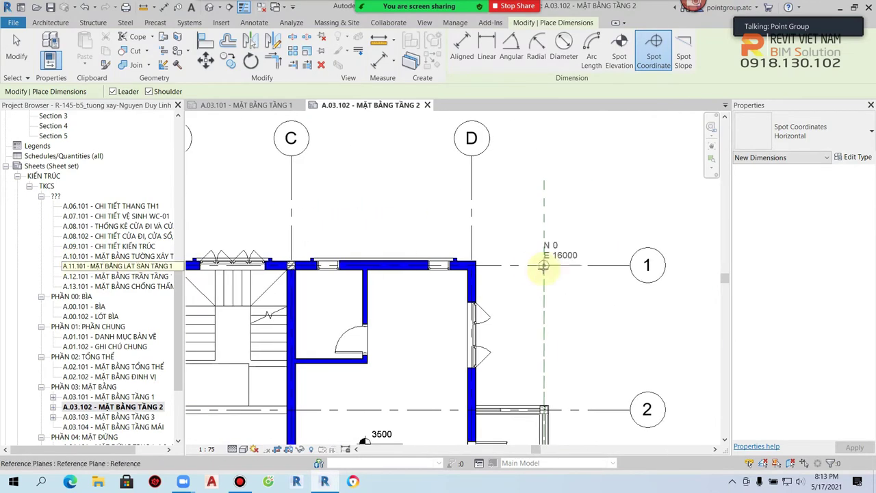
scroll(469, 251, "up", 2)
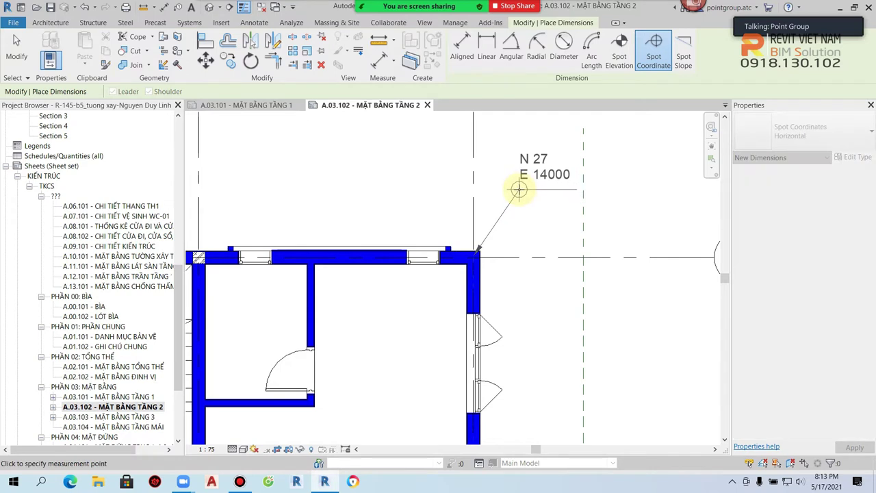
scroll(474, 256, "up", 2)
scroll(471, 254, "up", 1)
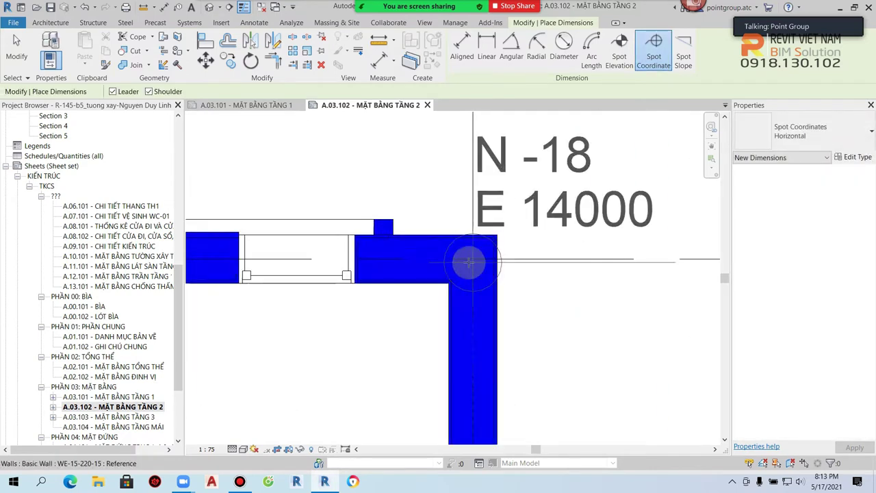
scroll(469, 252, "up", 1)
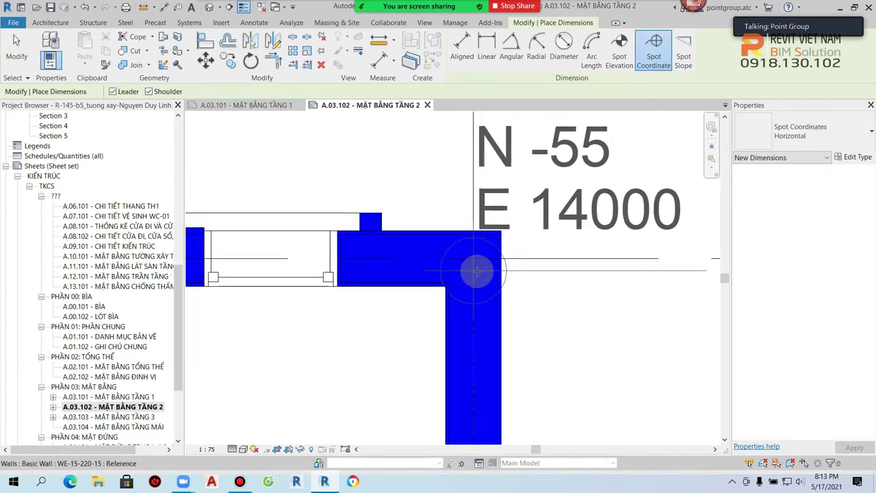
scroll(479, 270, "down", 1)
scroll(476, 203, "down", 2)
mouse_move(479, 196)
middle_mouse_down()
mouse_move(499, 349)
mouse_move(470, 215)
middle_mouse_up()
scroll(551, 205, "up", 1)
scroll(558, 202, "up", 1)
Step: Place the N -4000 / E 16000 spot coordinate at the column corner
left_click(558, 206)
scroll(558, 206, "down", 2)
middle_click_drag(606, 185, 461, 284)
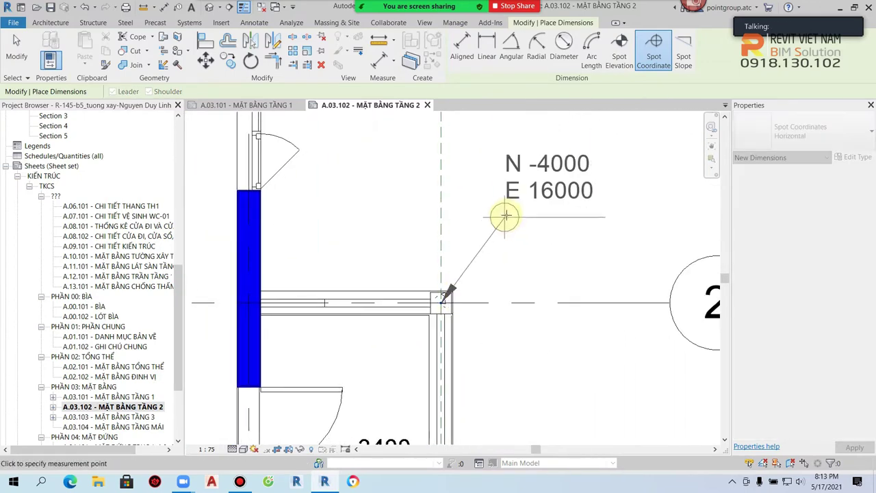
left_click(637, 208)
scroll(595, 242, "down", 2)
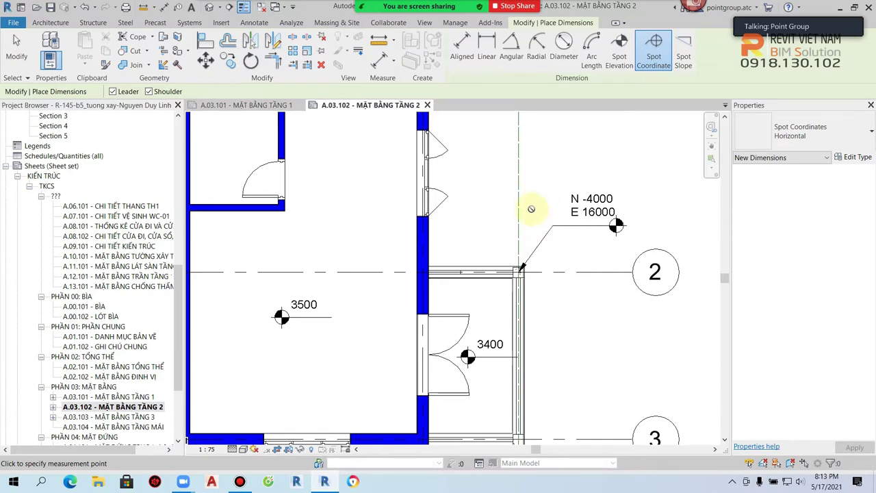
scroll(571, 309, "down", 3)
scroll(480, 348, "up", 1)
scroll(513, 290, "down", 2)
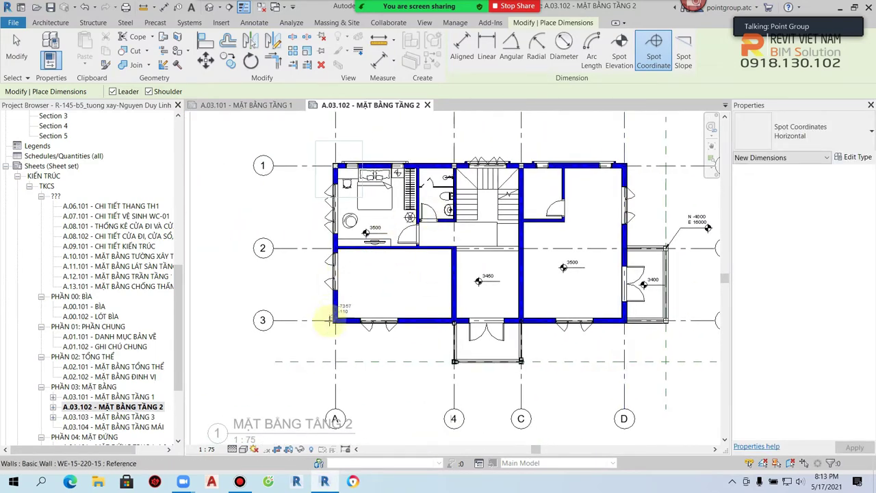
key("Escape")
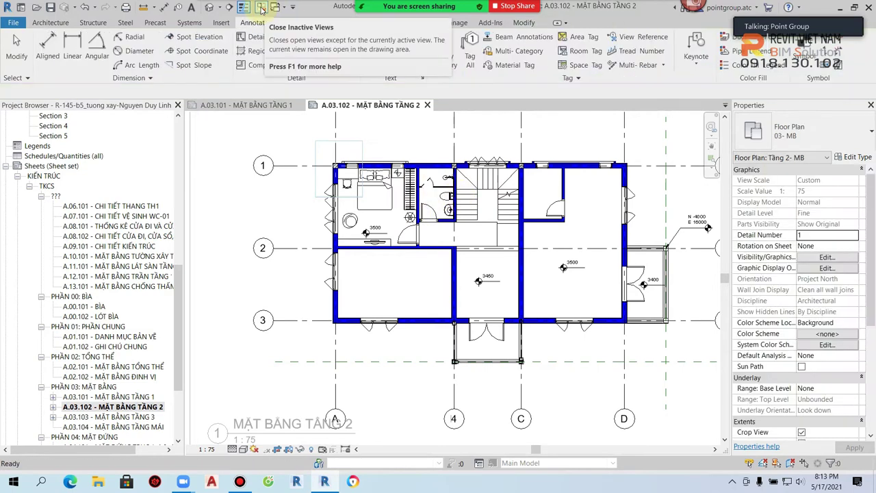
Step: Start a spot slope near the bedroom, then cancel it
left_click(194, 65)
scroll(383, 345, "up", 3)
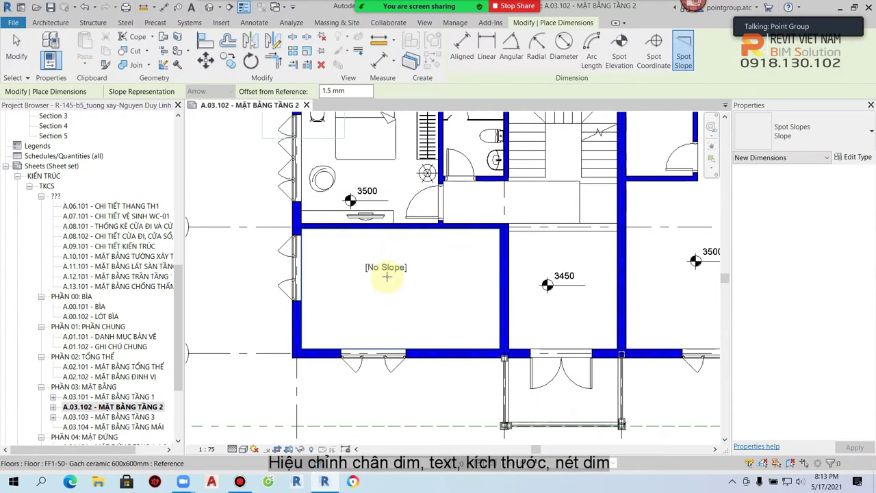
middle_click_drag(345, 99, 358, 212)
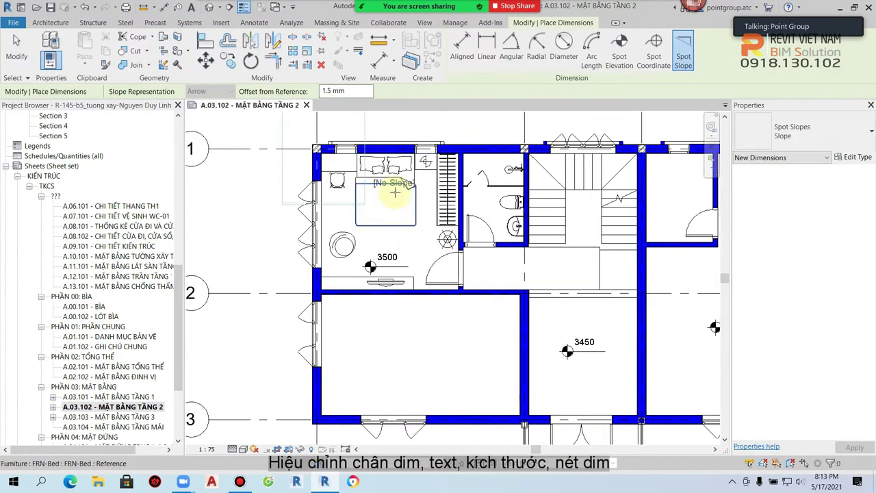
key("Escape")
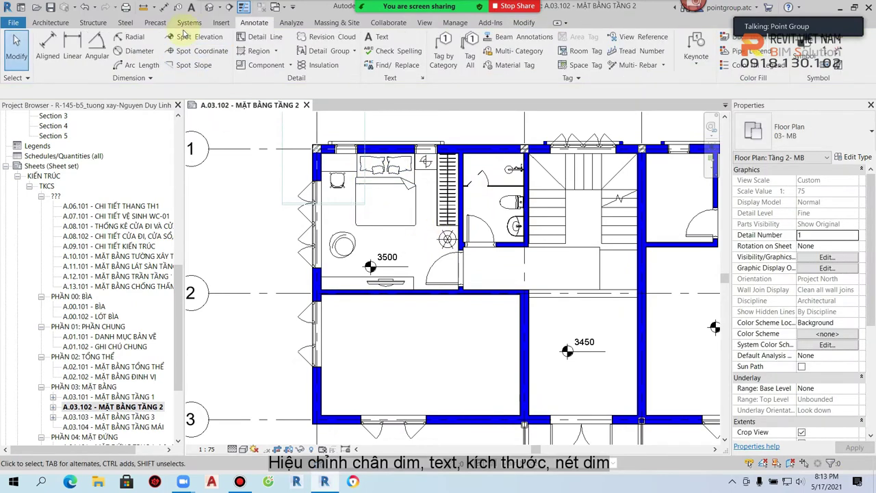
Step: Review the Diagonal - 2.5mm Arial linear dimension type settings and close them
left_click(156, 78)
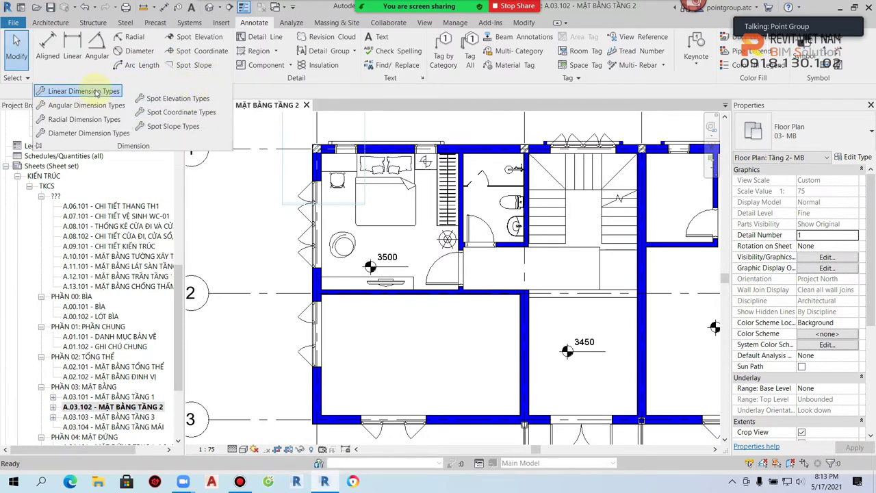
left_click(82, 91)
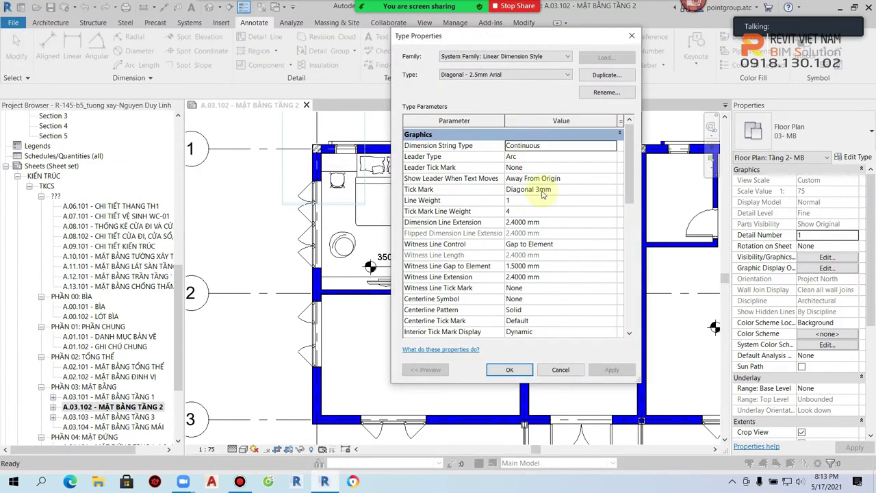
left_click(630, 35)
scroll(347, 293, "down", 2)
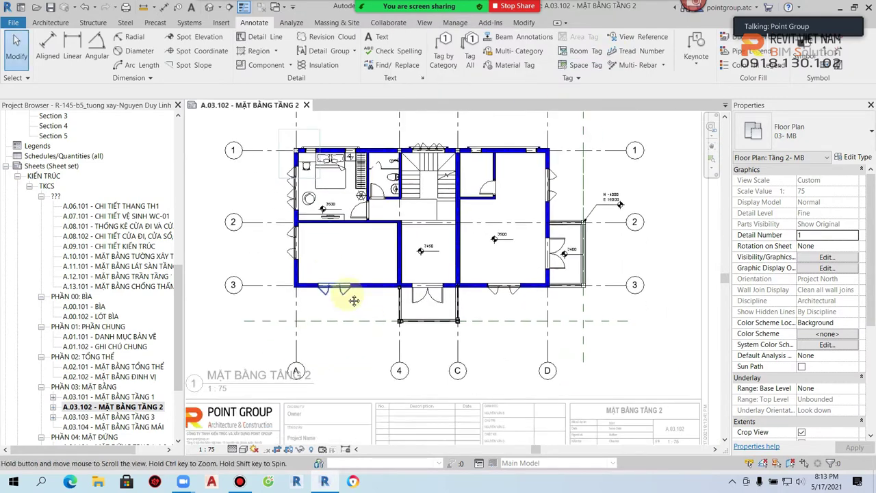
scroll(358, 361, "up", 5)
Step: Dimension grid A to grid D with an overall 14000 aligned dimension below the plan
key("d")
key("i")
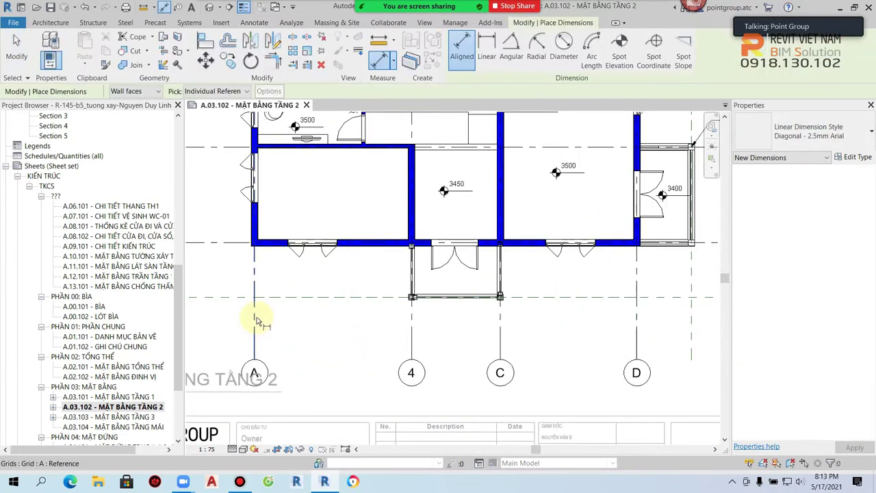
mouse_move(612, 337)
middle_mouse_down()
mouse_move(518, 307)
mouse_move(612, 290)
middle_mouse_up()
left_click(547, 288)
left_click(612, 289)
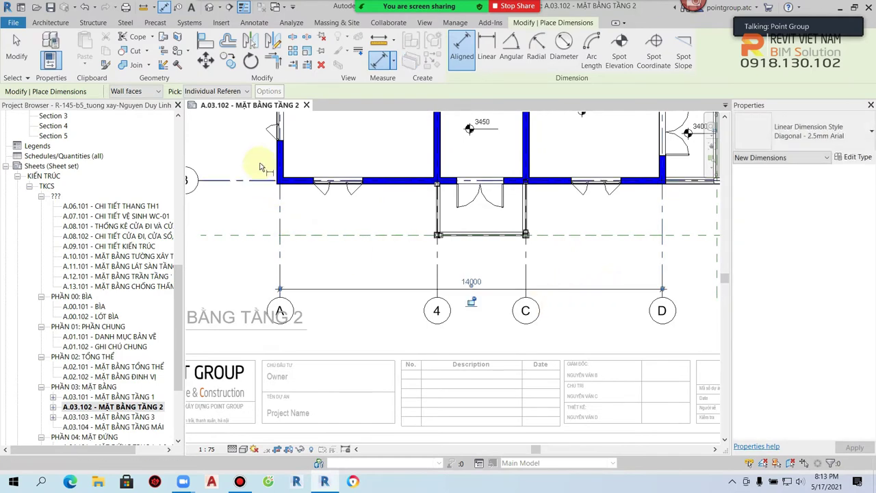
key("Escape")
scroll(391, 273, "down", 3)
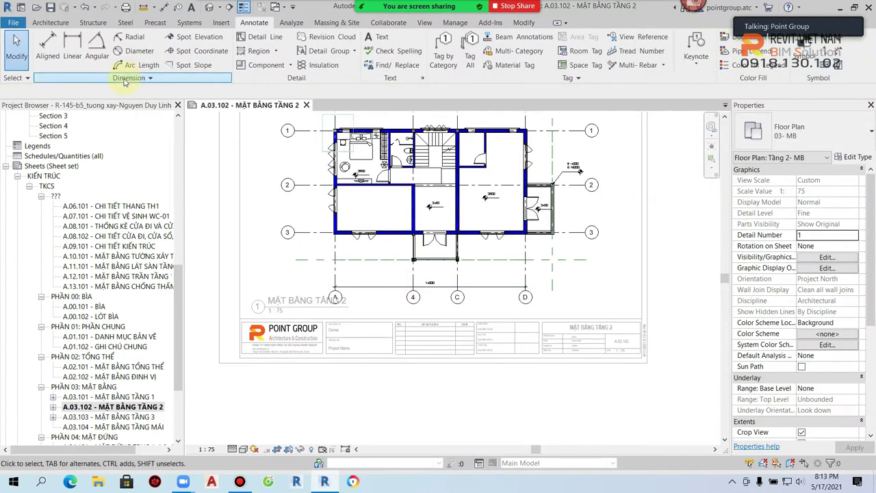
left_click(146, 80)
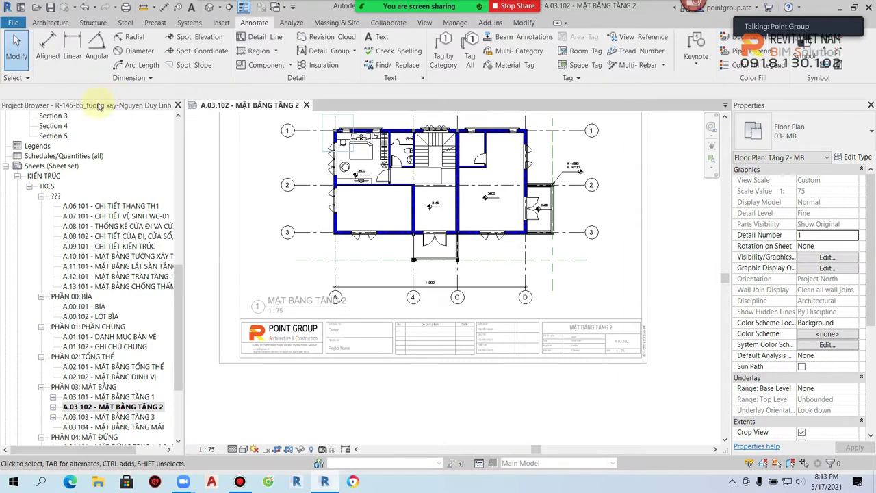
Step: Check the linear dimension types, keeping Diagonal - 2.5mm Arial
left_click(131, 78)
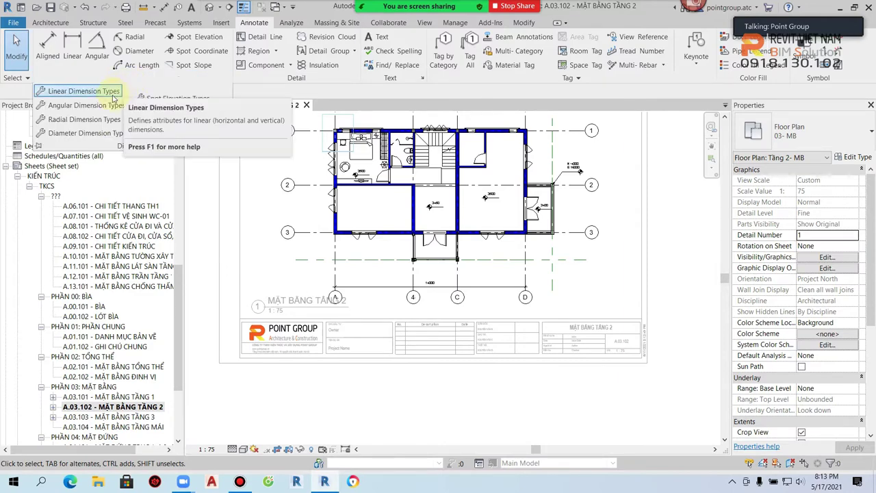
left_click(113, 95)
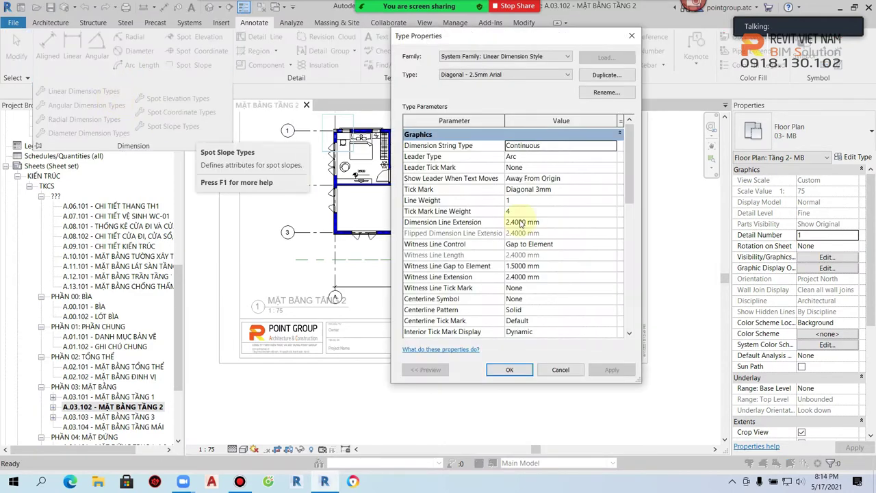
left_click(527, 77)
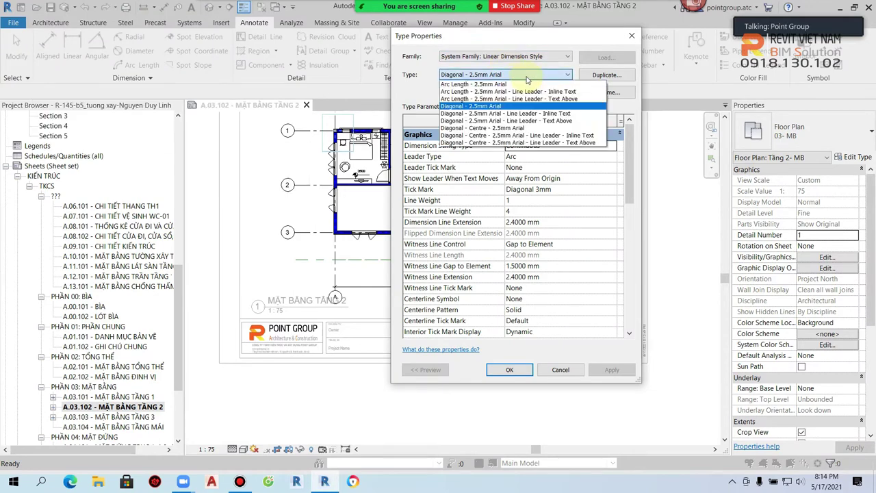
left_click(506, 76)
key("Return")
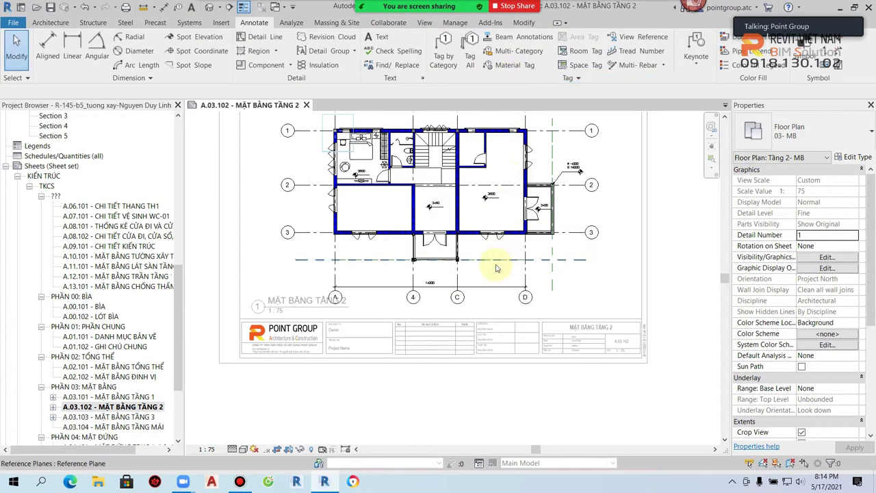
scroll(525, 268, "up", 3)
Step: Select the 14000 dimension, browse its styles, and open its type properties
left_click(489, 284)
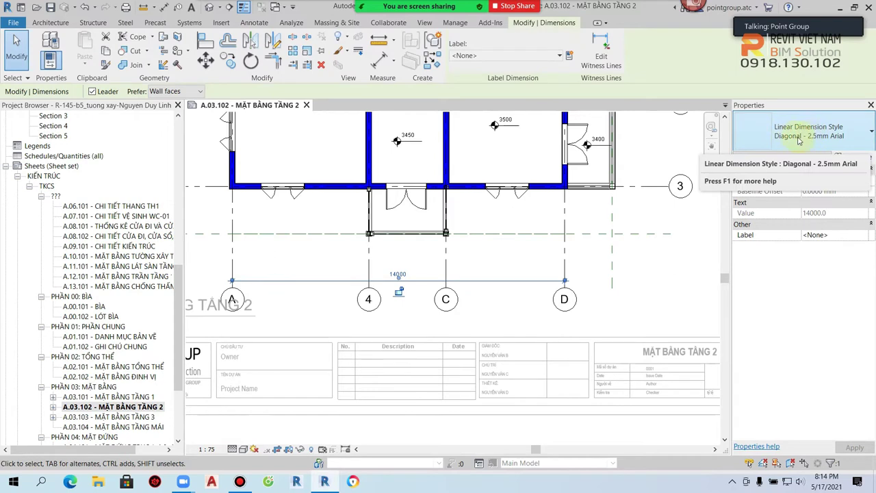
left_click(825, 148)
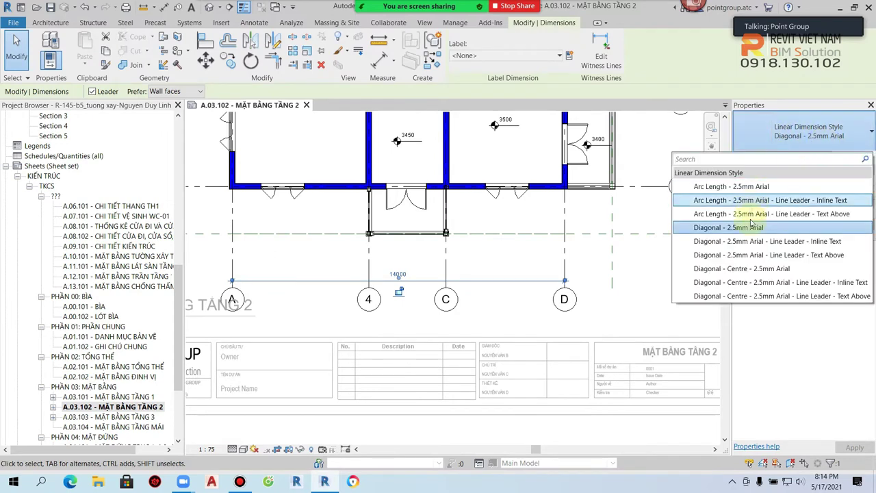
left_click(701, 226)
left_click(822, 130)
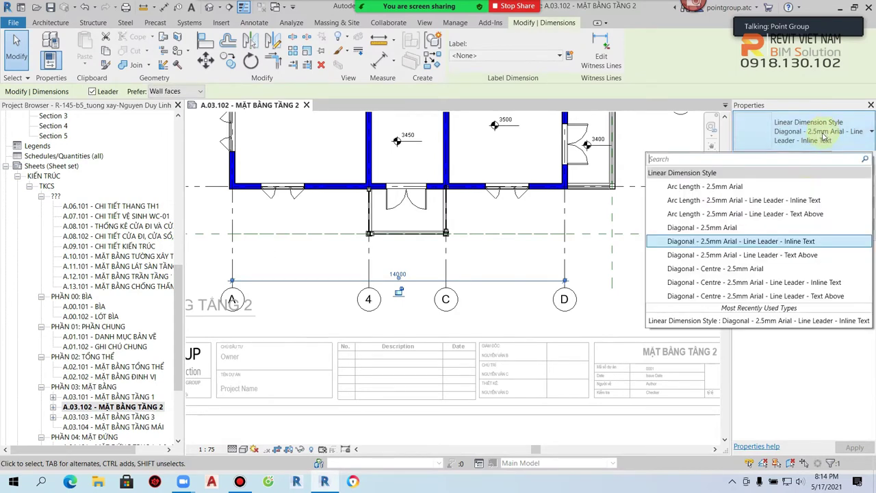
left_click(732, 228)
left_click(853, 157)
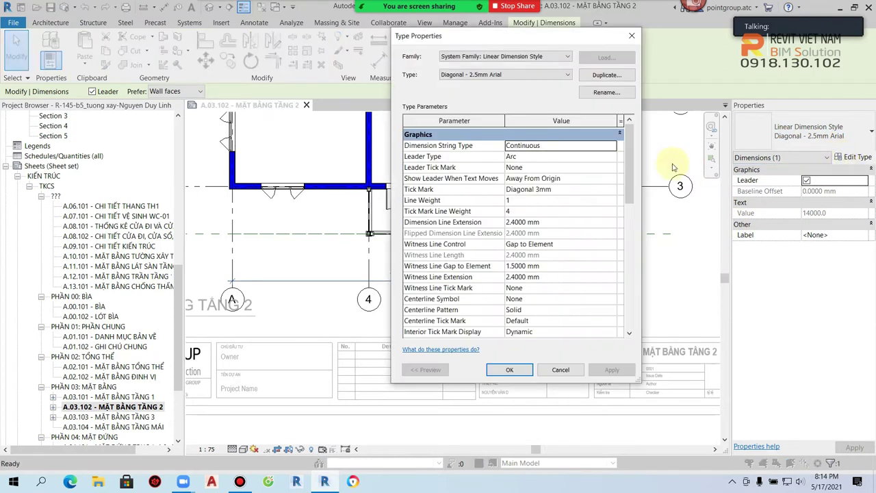
Step: Duplicate the dimension type as Diagonal - 2.0mm Arial
left_click(607, 75)
left_click(499, 200)
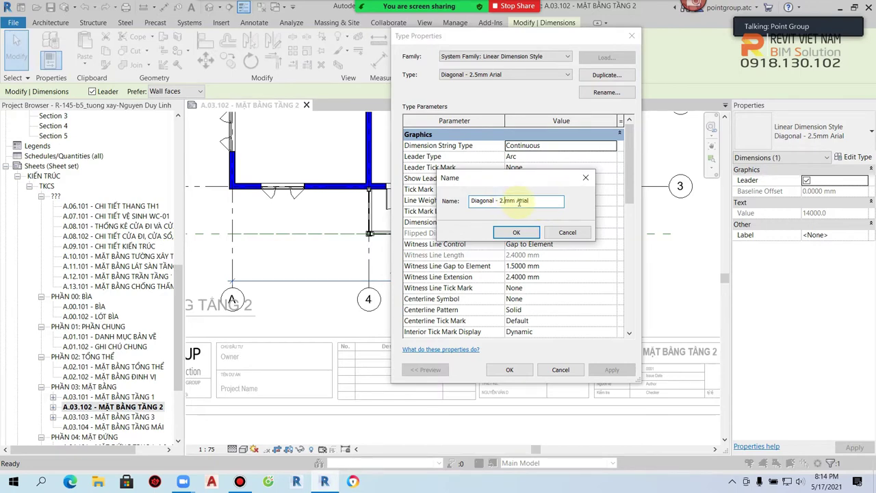
left_click(514, 232)
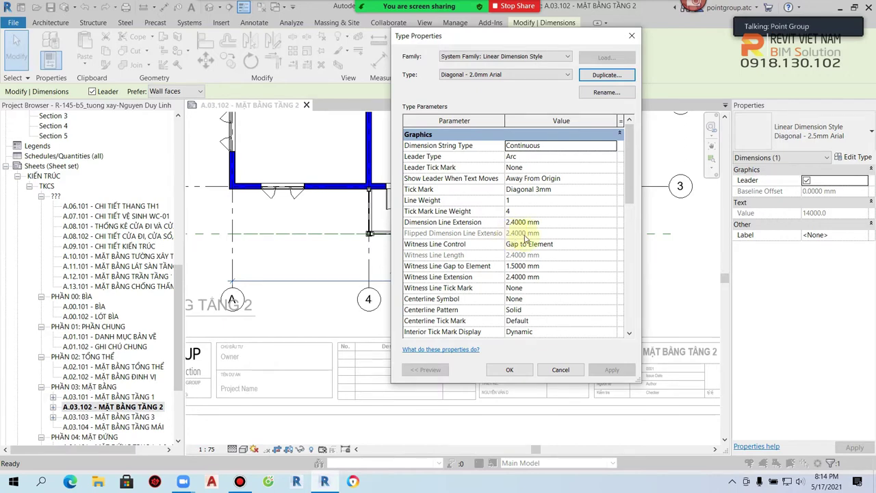
scroll(573, 259, "down", 8)
scroll(558, 213, "up", 1)
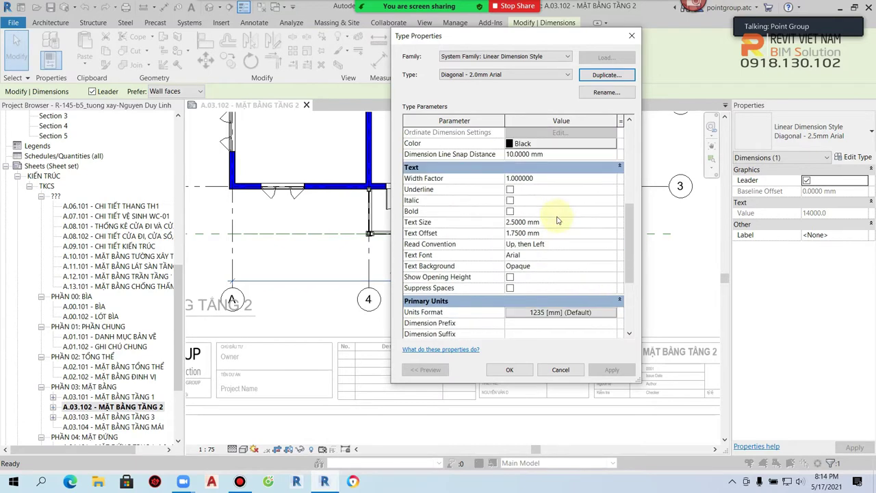
Step: Set Width Factor 0.8 and Text Size 2.0, and save the type
left_click(548, 178)
double_click(558, 180)
type("0.8")
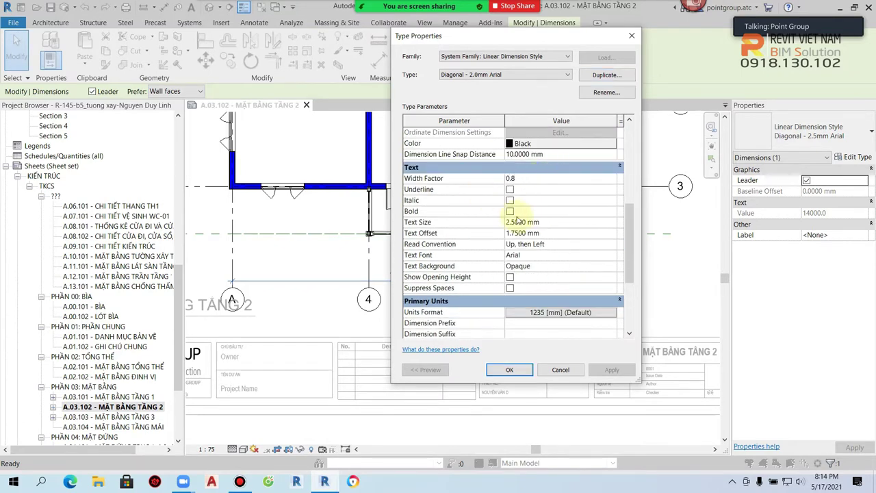
left_click(531, 222)
type("0.")
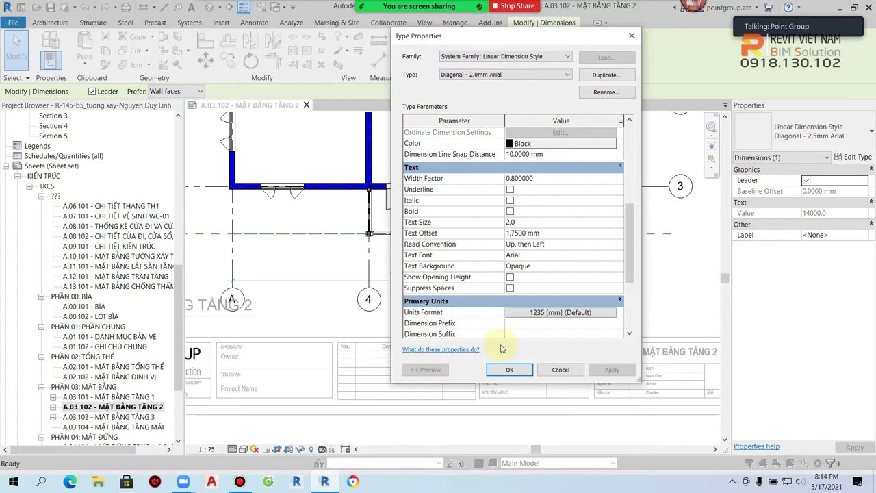
left_click(509, 370)
scroll(386, 277, "up", 2)
scroll(385, 277, "up", 3)
scroll(418, 285, "up", 2)
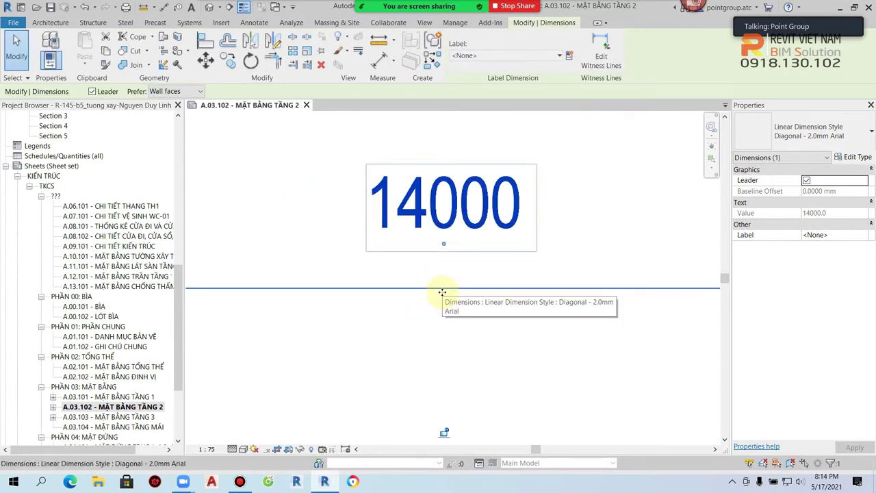
Step: Open the dimension style's type properties and set Text Offset to 1 mm
scroll(431, 304, "down", 1)
left_click(866, 159)
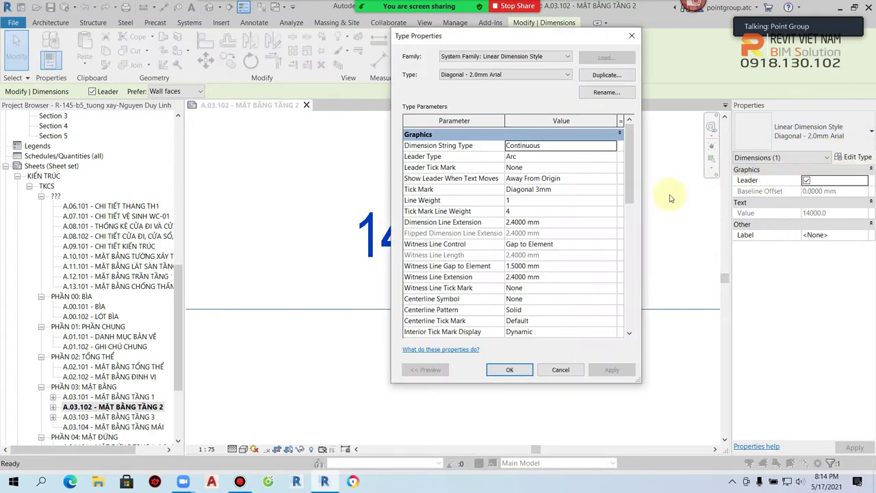
left_click_drag(568, 35, 705, 37)
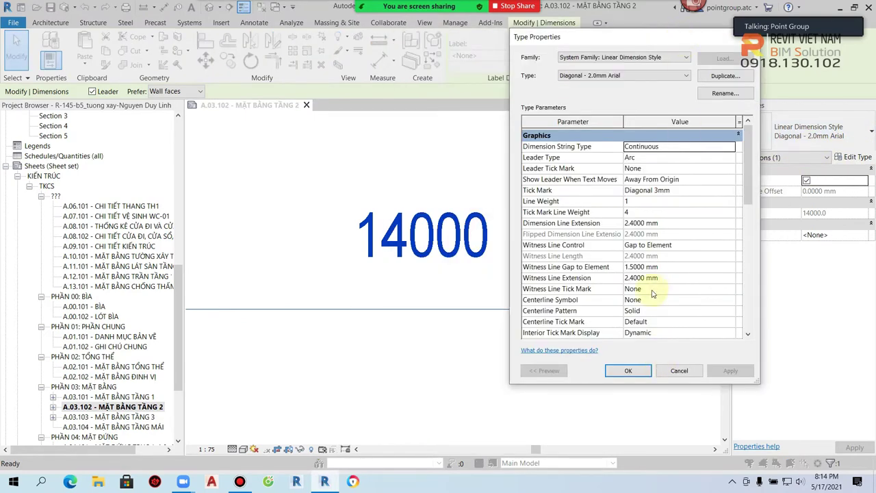
scroll(652, 293, "down", 4)
scroll(663, 286, "down", 2)
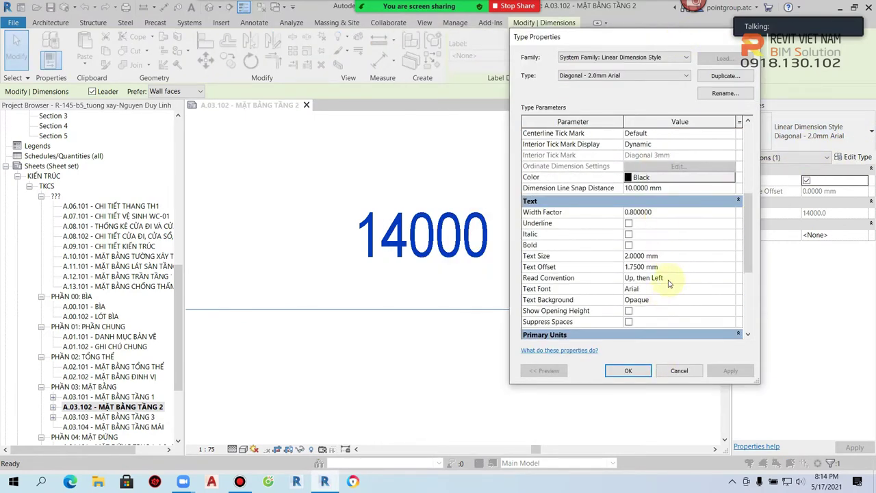
left_click(673, 270)
type("1")
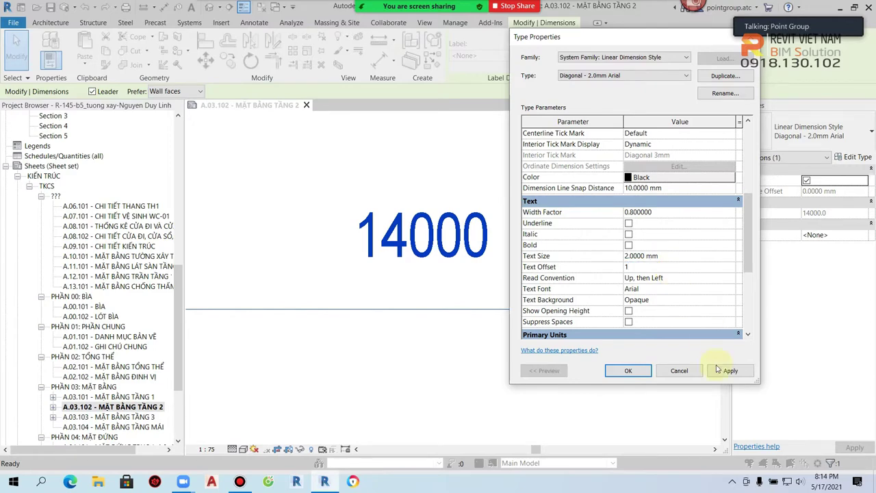
left_click(727, 370)
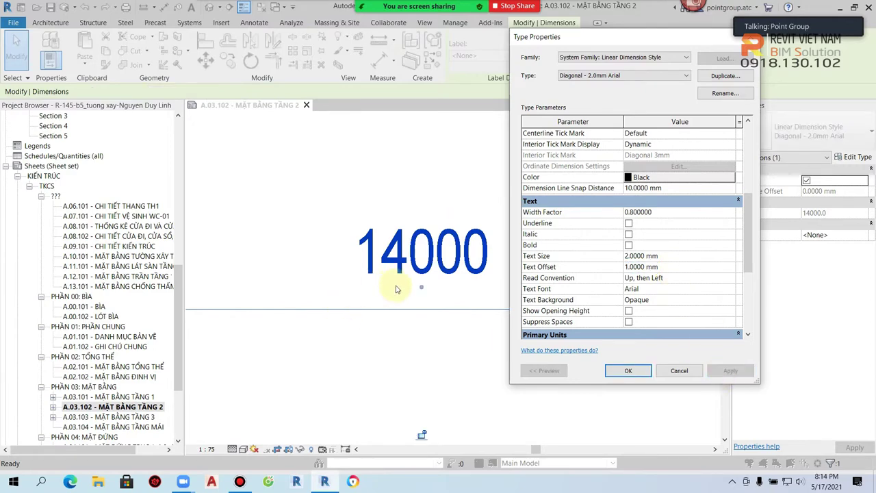
left_click(729, 289)
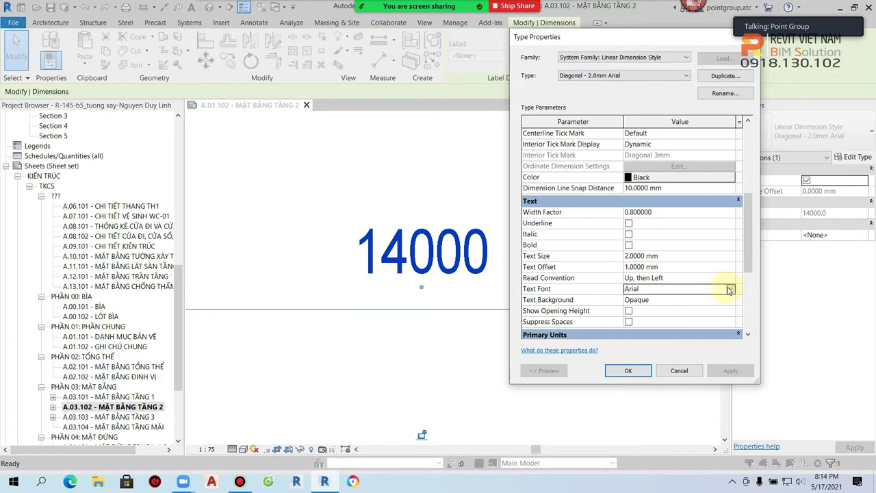
left_click(730, 290)
type("UTM")
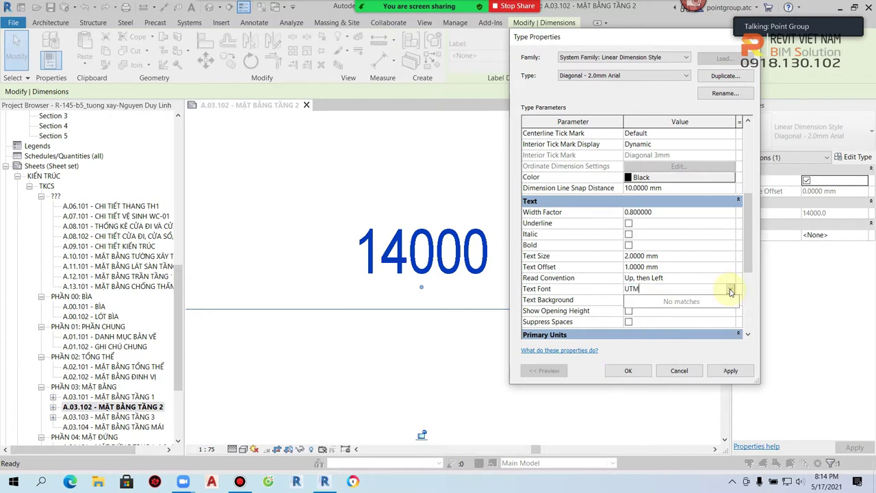
key("BackSpace")
key("BackSpace")
key("BackSpace")
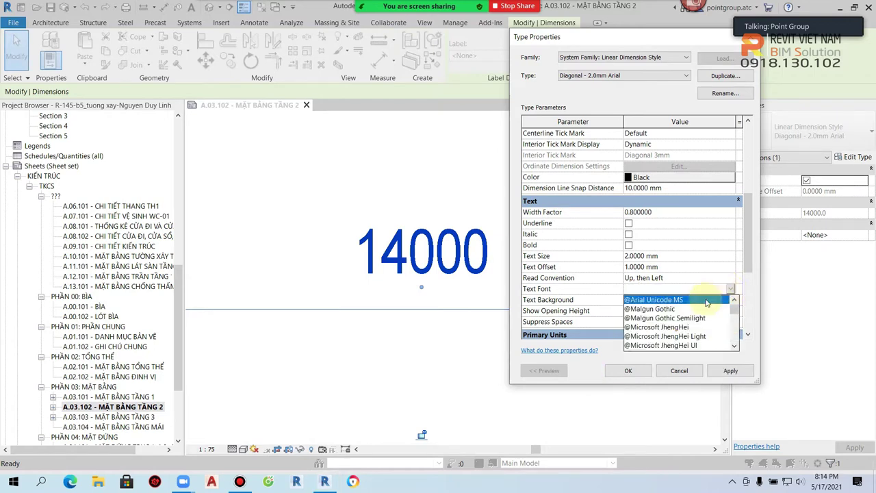
left_click(691, 308)
left_click(735, 372)
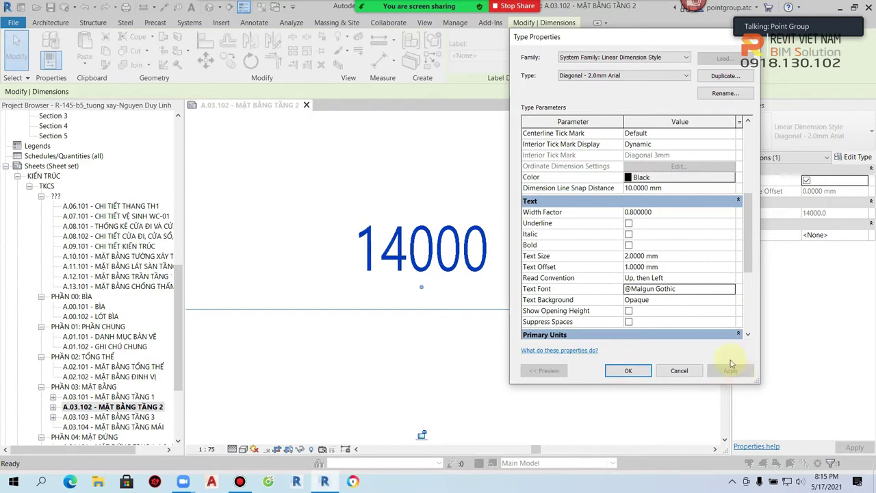
left_click(731, 291)
type("a")
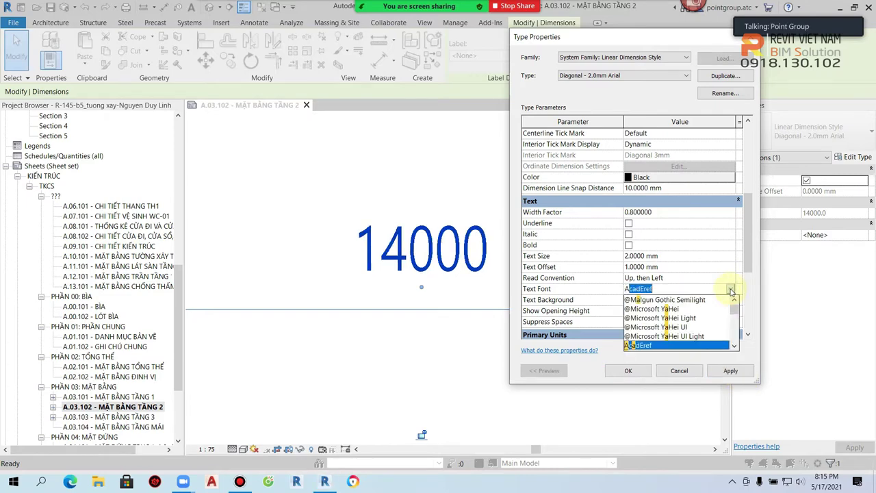
type("rial")
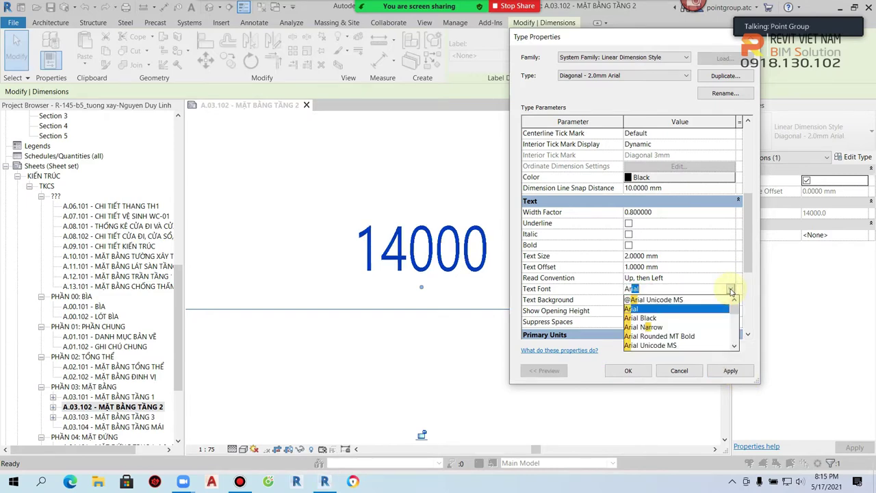
left_click(657, 309)
left_click(729, 370)
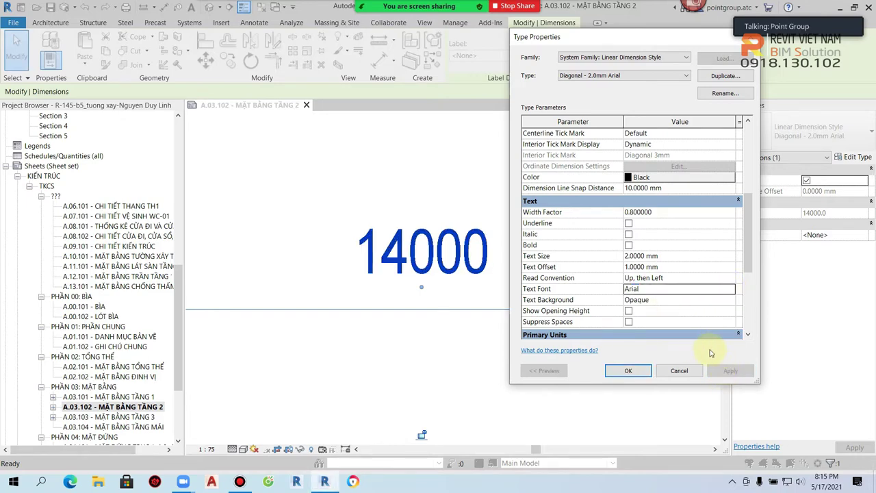
Step: Confirm the type properties with OK and deselect the 14000 dimension
scroll(714, 293, "down", 2)
scroll(714, 293, "up", 2)
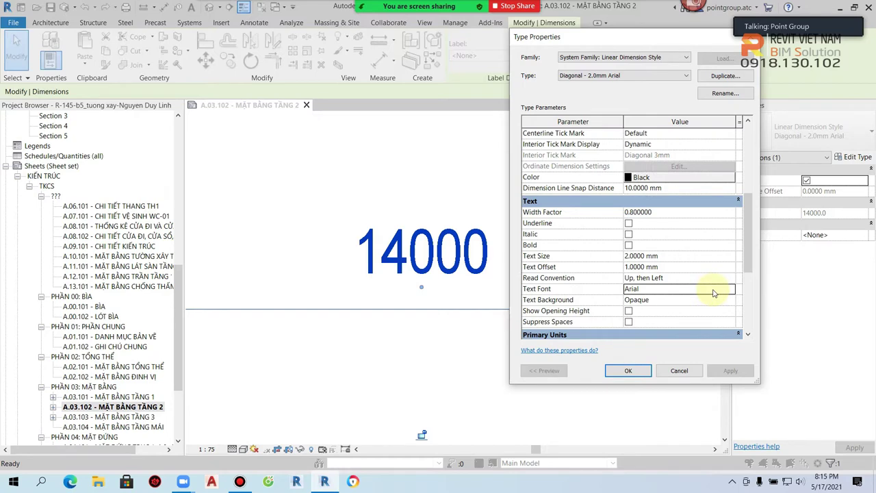
left_click(629, 370)
left_click(512, 338)
scroll(506, 342, "down", 3)
scroll(506, 344, "down", 2)
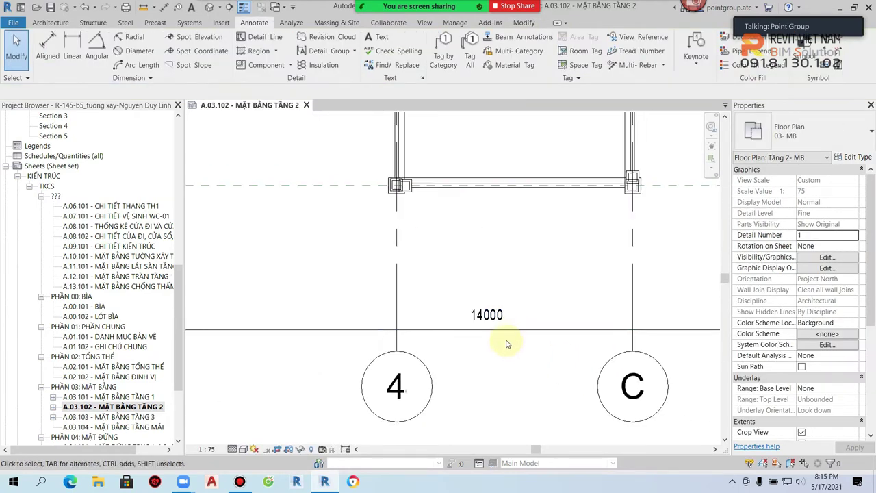
Step: Dimension grids A, 4, C and D in one chain above the 14000 dimension
scroll(506, 344, "down", 2)
left_click(489, 329)
left_click(490, 343)
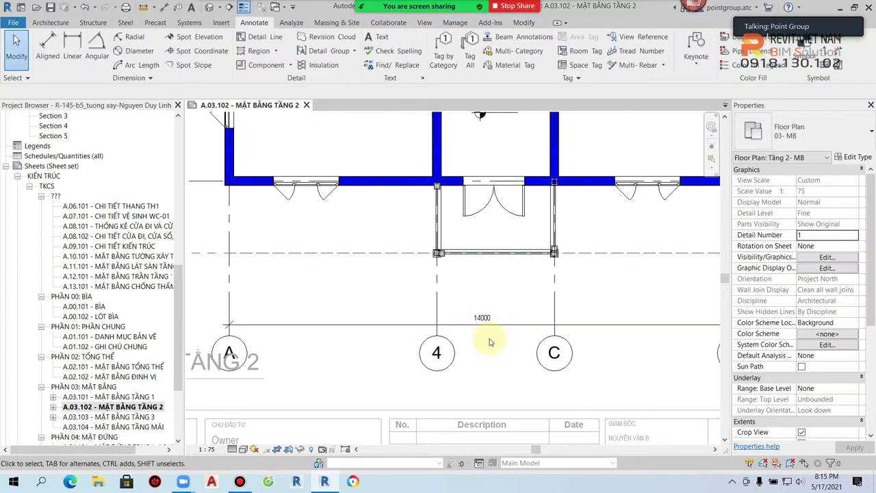
key("d")
key("i")
left_click(230, 274)
left_click(437, 273)
left_click(554, 277)
scroll(540, 281, "right", 3, "shift")
left_click(548, 279)
left_click(445, 293)
scroll(426, 313, "up", 1)
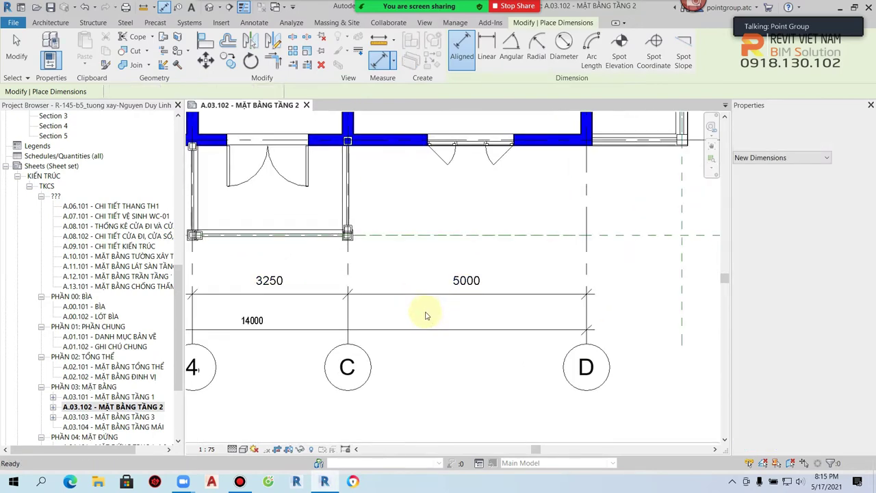
key("Escape")
Step: Match the new 3250/5000 chain to Diagonal - 2.0mm Arial and open its type properties
key("m")
key("a")
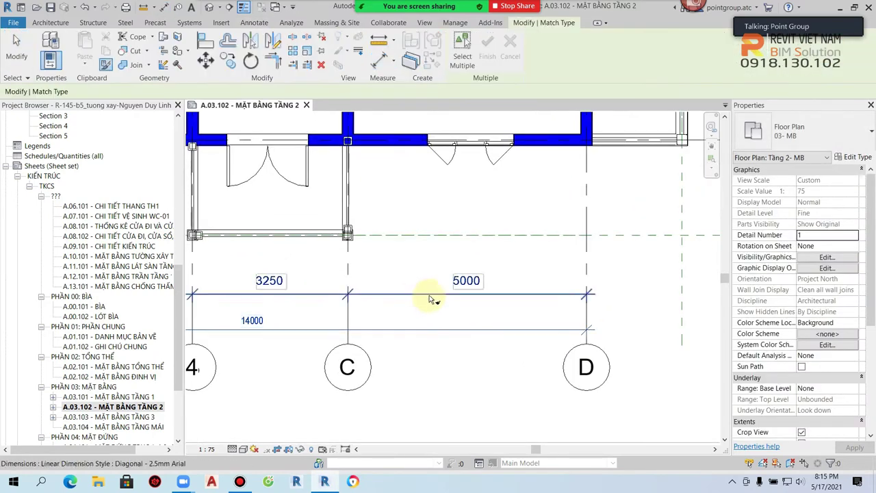
key("Escape")
scroll(431, 299, "up", 2)
left_click(427, 293)
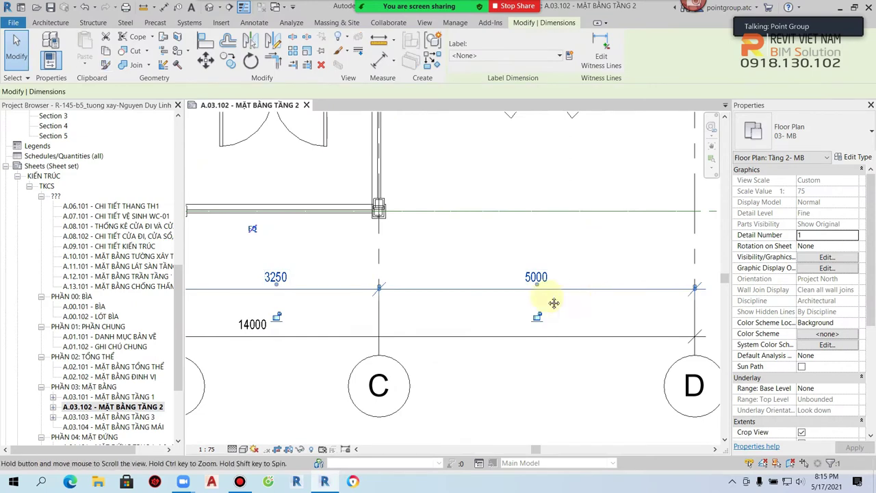
scroll(420, 287, "up", 3)
scroll(401, 294, "up", 2)
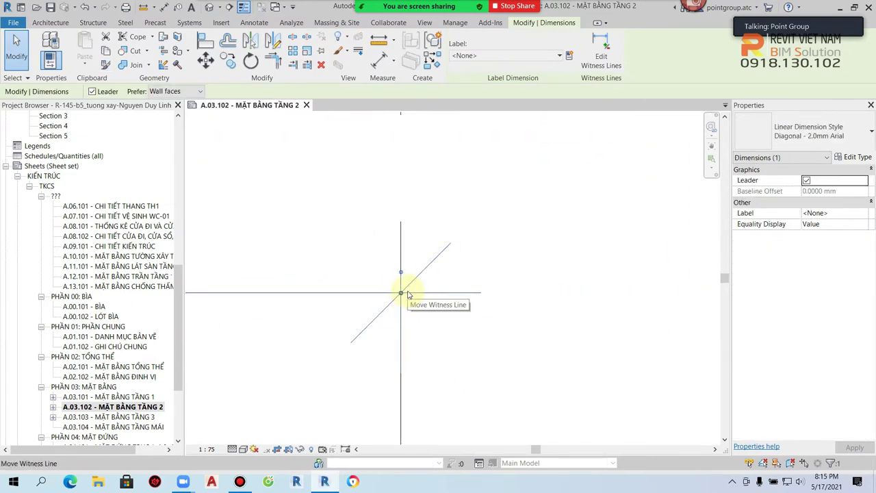
scroll(445, 321, "down", 3)
scroll(489, 343, "down", 1)
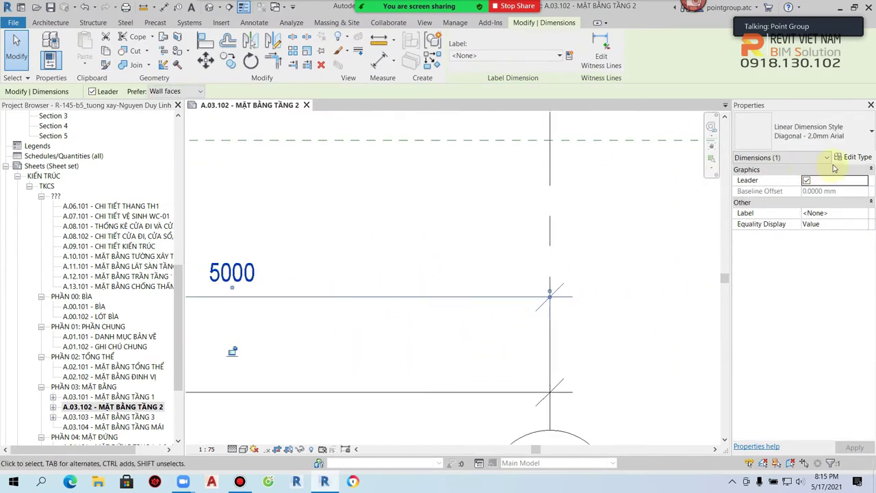
left_click(854, 157)
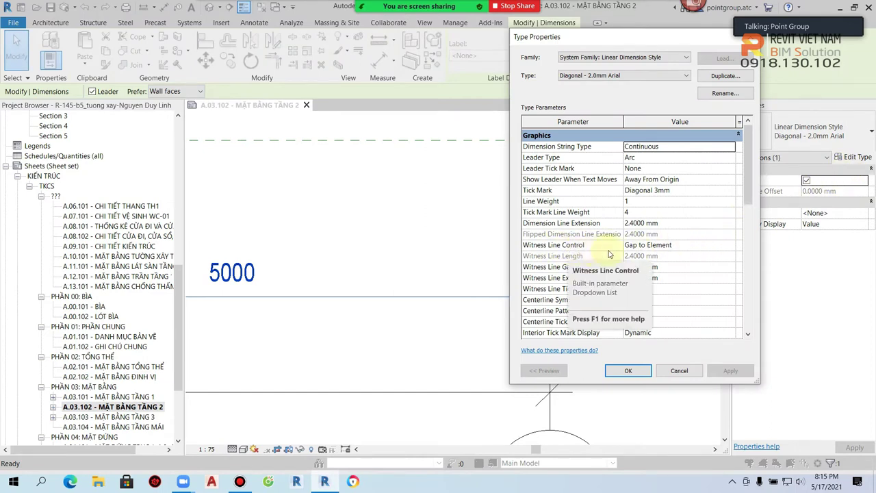
Step: Set Witness Line Control to Fixed to Dimension Line with a 6 mm Witness Line Length
left_click(720, 245)
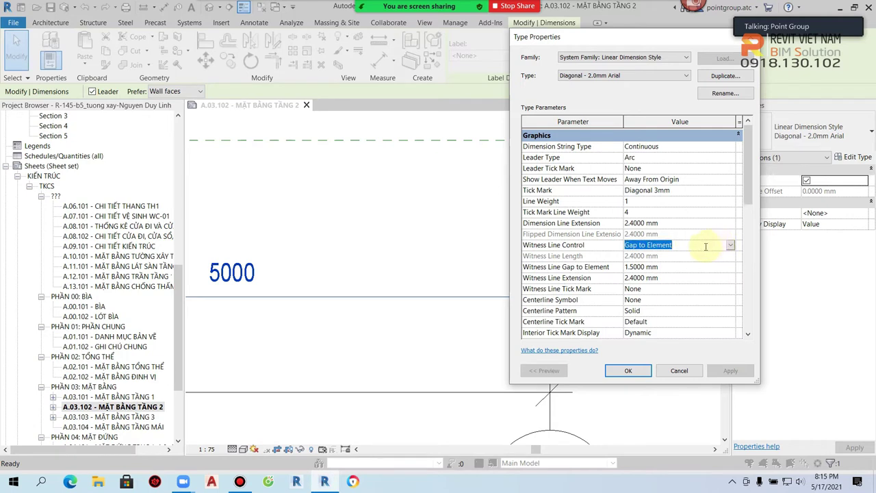
left_click(730, 245)
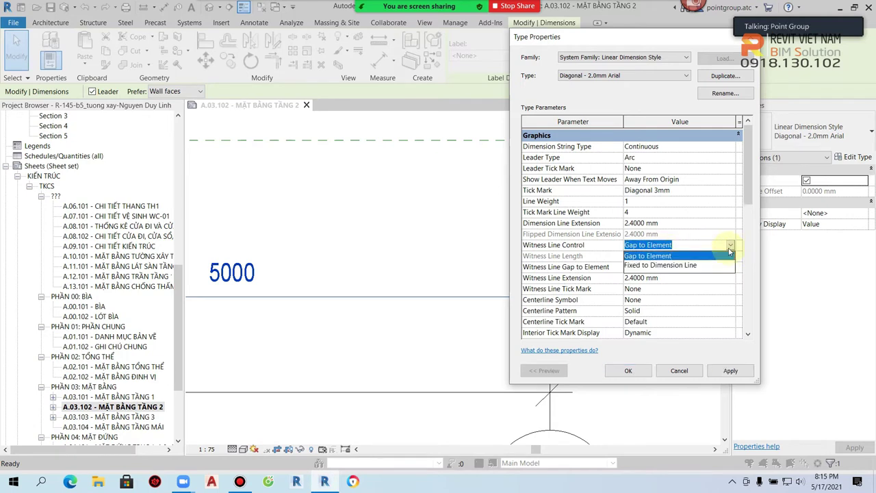
left_click(674, 260)
left_click(636, 259)
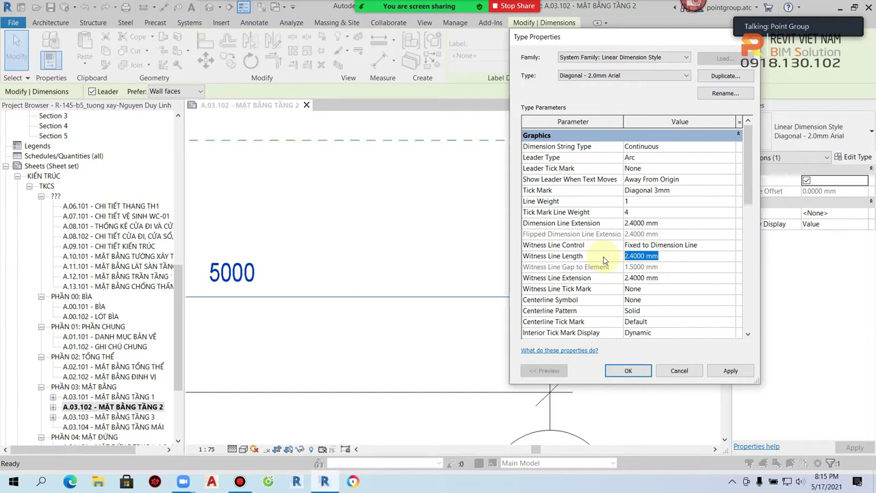
type("6")
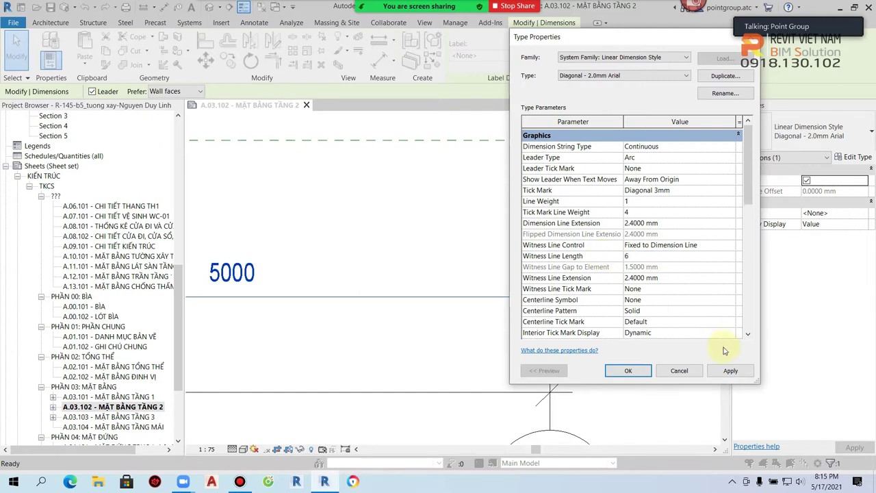
left_click(730, 370)
left_click(627, 370)
Step: Deselect the dimension and toggle Thin Lines (TL) to show real line weights
scroll(564, 225, "up", 3)
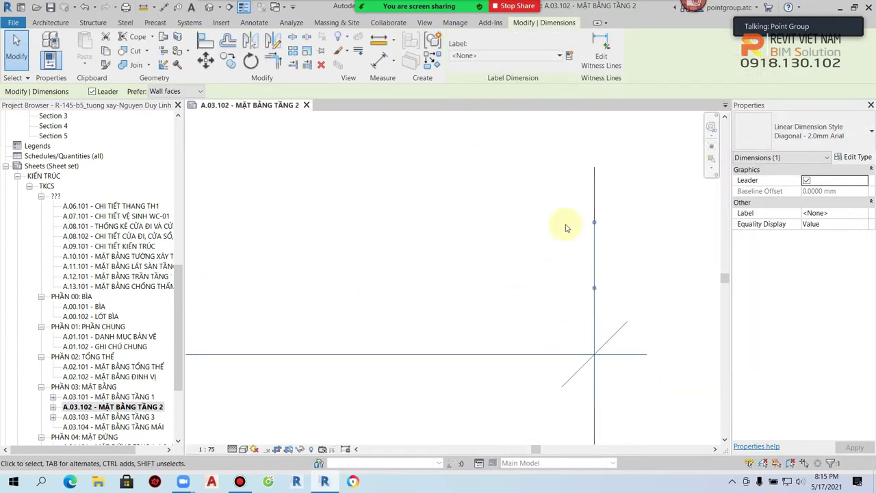
left_click(611, 367)
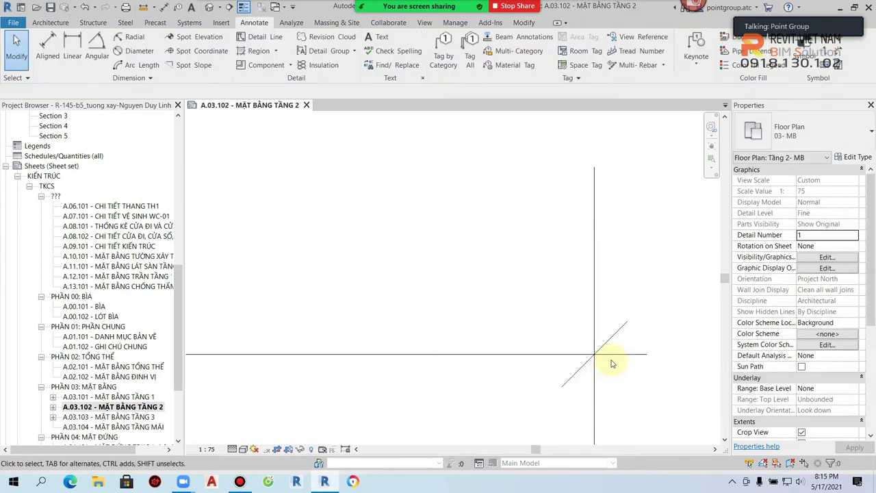
key("t")
key("l")
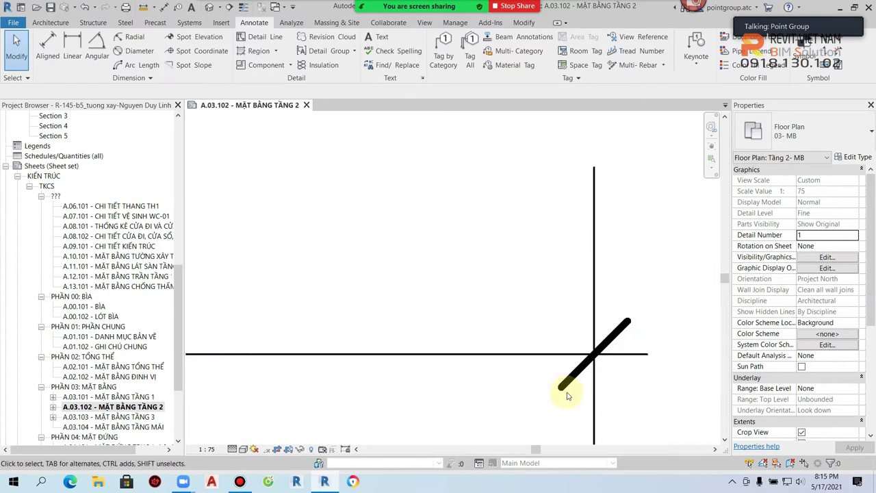
Step: Set the dimension style's Dimension Line Extension to 2 mm
left_click(524, 355)
left_click(853, 157)
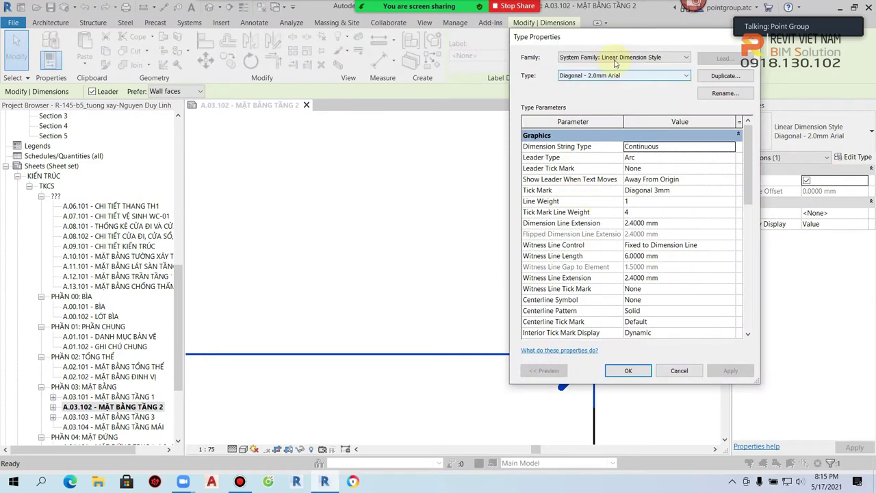
left_click(358, 238)
type("2")
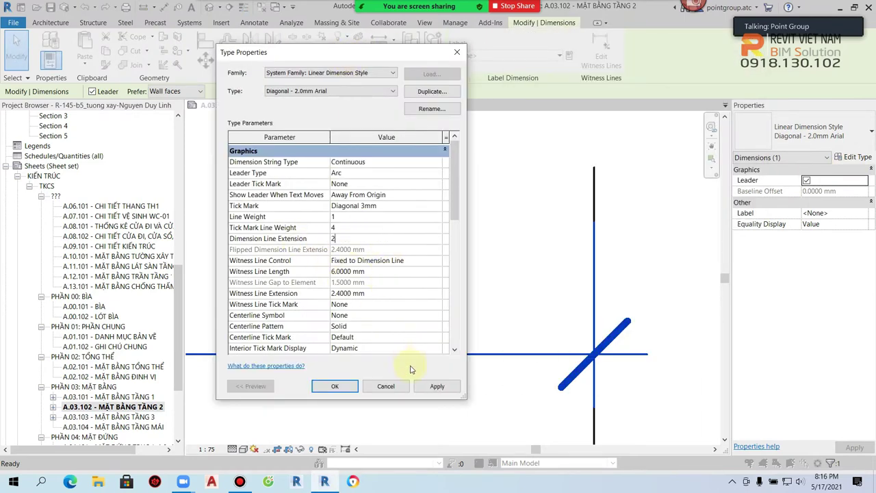
left_click(437, 386)
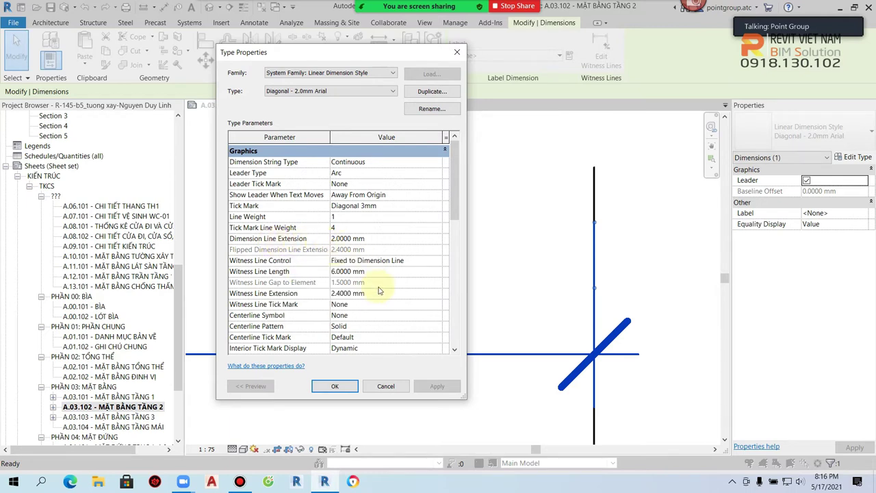
Step: Set Witness Line Extension to 2 mm, keep the Diagonal 3mm tick mark, and close the dialog
left_click(344, 293)
type("2")
left_click(434, 388)
left_click(360, 206)
left_click(436, 206)
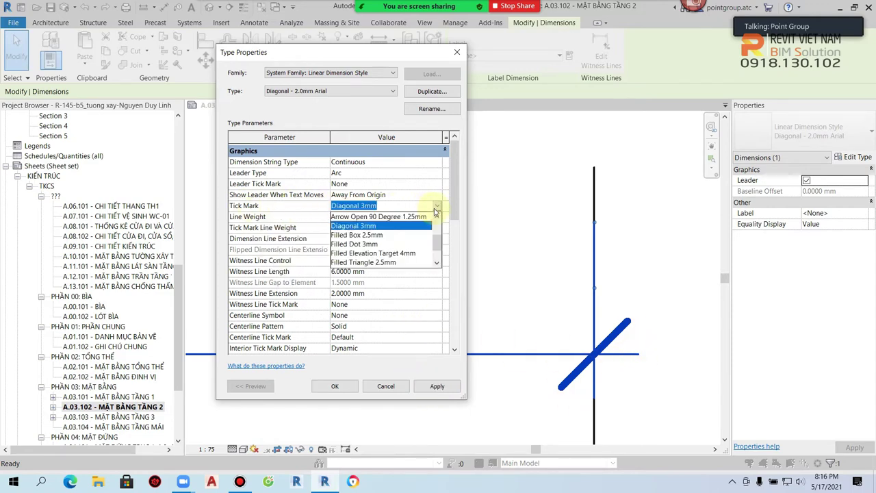
left_click(360, 226)
left_click(334, 386)
left_click(471, 114)
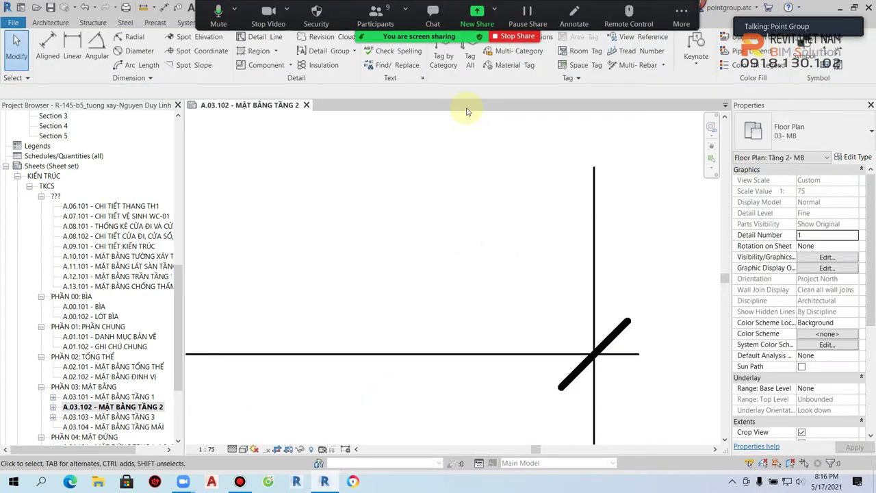
Step: Open the Arrowheads type properties from Manage > Additional Settings, showing Arrow 30 Degree
scroll(441, 213, "down", 1)
scroll(441, 212, "up", 1)
scroll(446, 214, "down", 2)
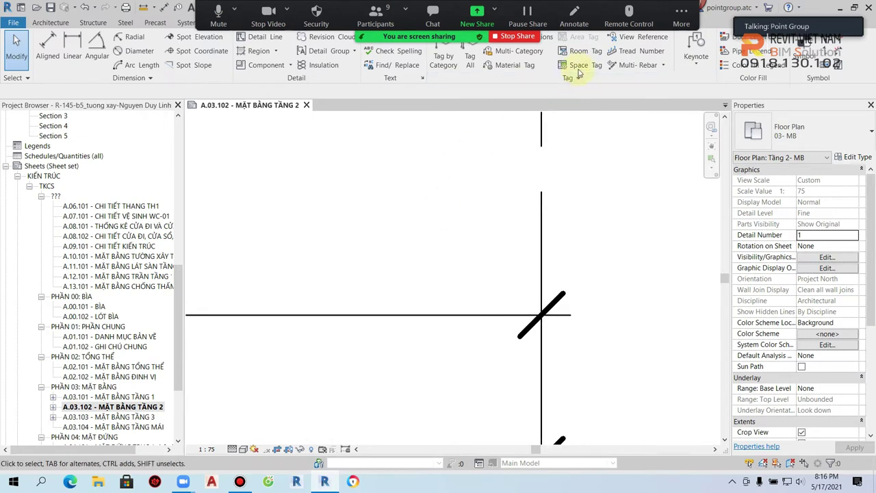
left_click(455, 23)
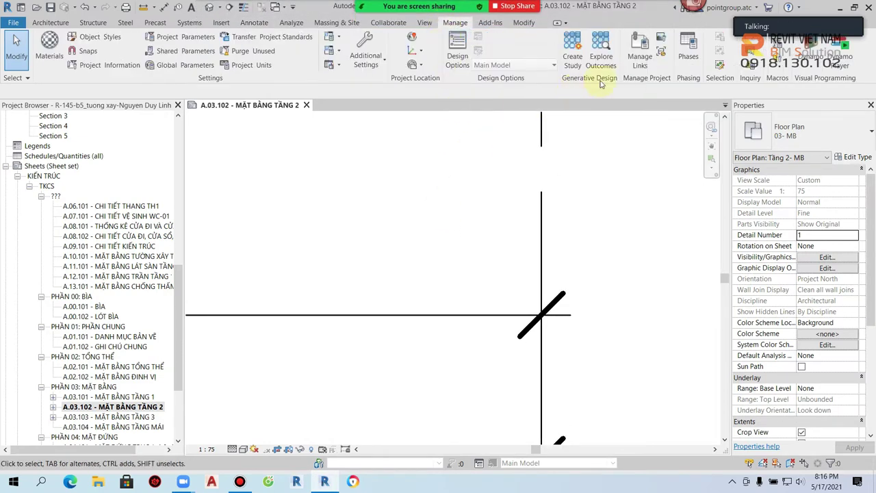
left_click(381, 61)
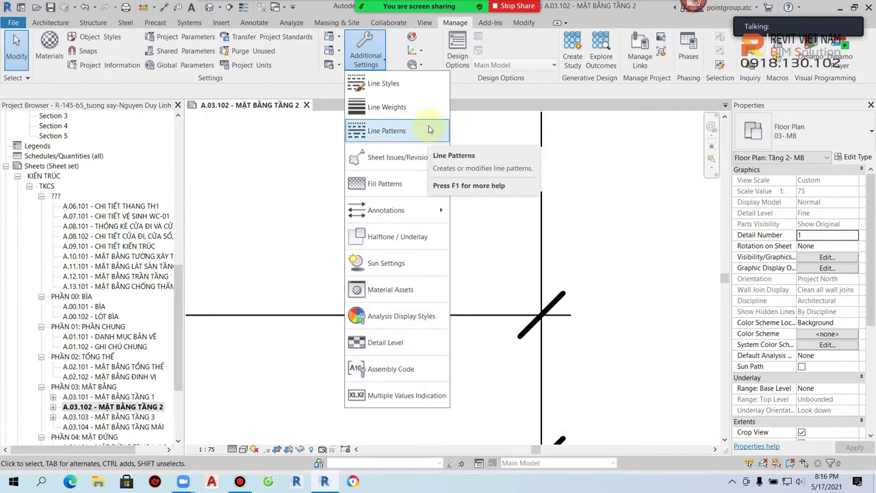
mouse_move(393, 210)
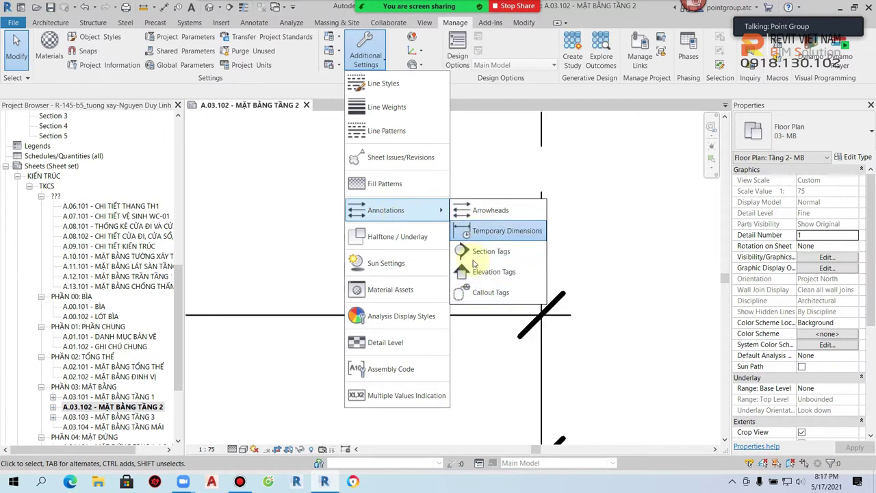
left_click(479, 212)
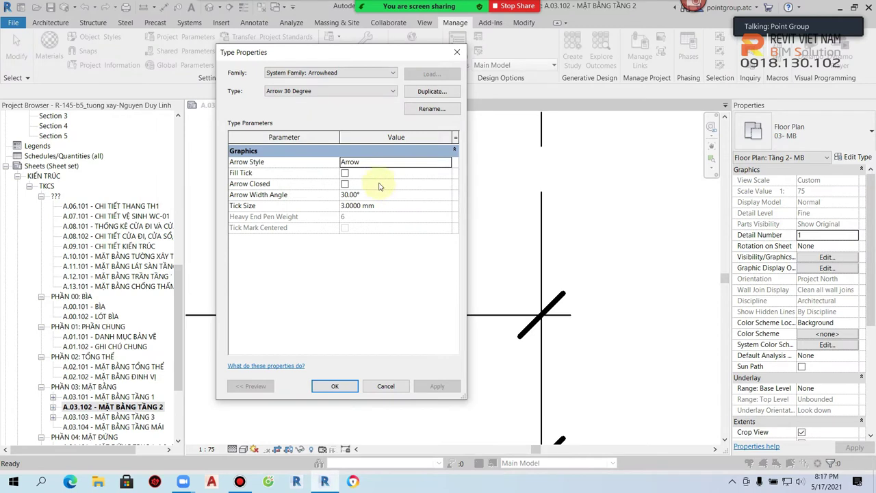
Step: Duplicate the Diagonal 3mm arrowhead as a new Diagonal 2mm tick type
left_click(400, 162)
left_click(328, 91)
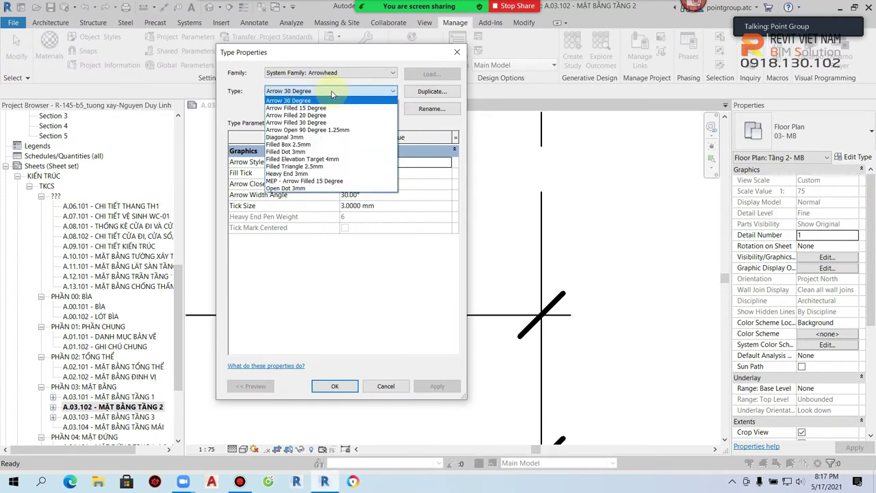
left_click(309, 143)
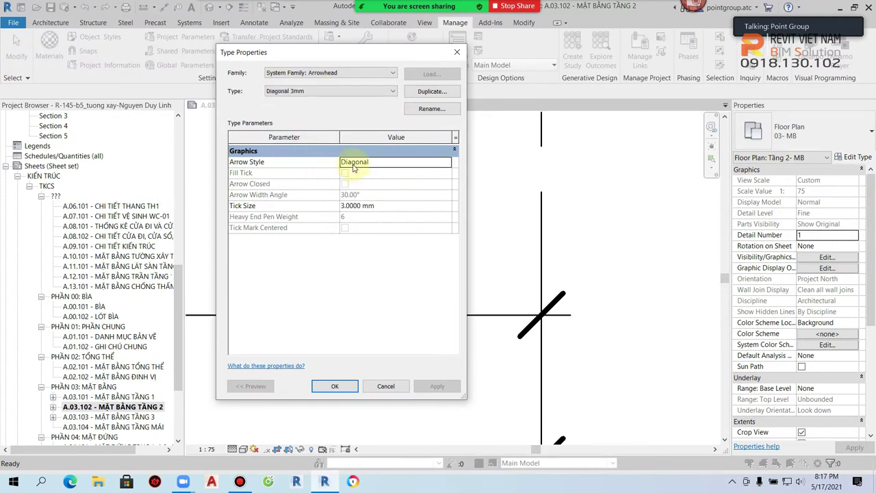
left_click(433, 92)
type("Diagonal 2mm")
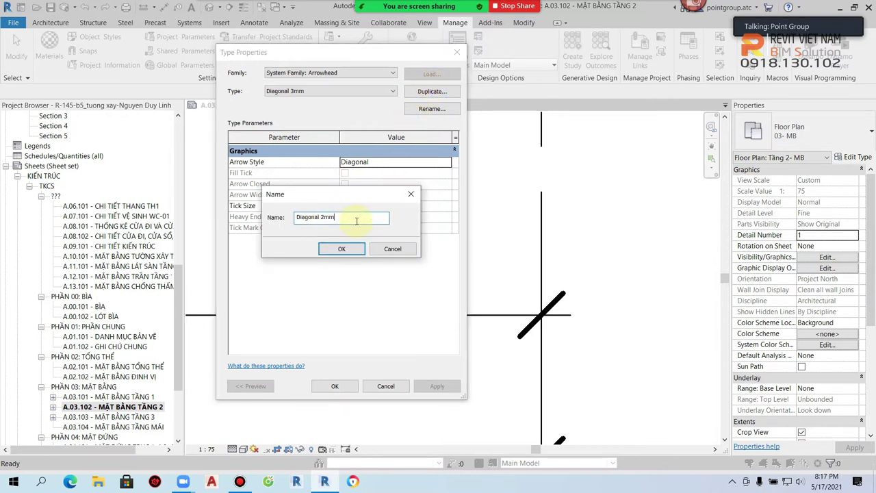
left_click(340, 249)
left_click(298, 207)
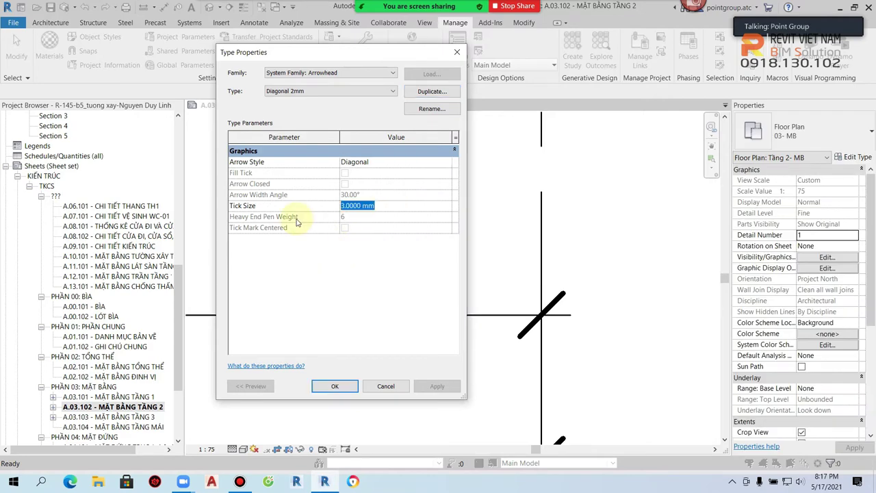
left_click(336, 387)
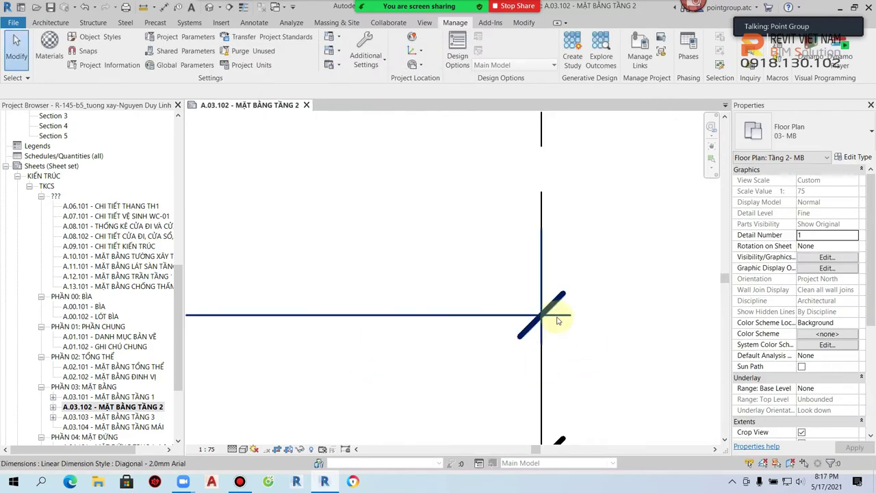
Step: Set the Diagonal - 2.0mm Arial style's Tick Mark to Diagonal 2mm
left_click(557, 319)
left_click(854, 156)
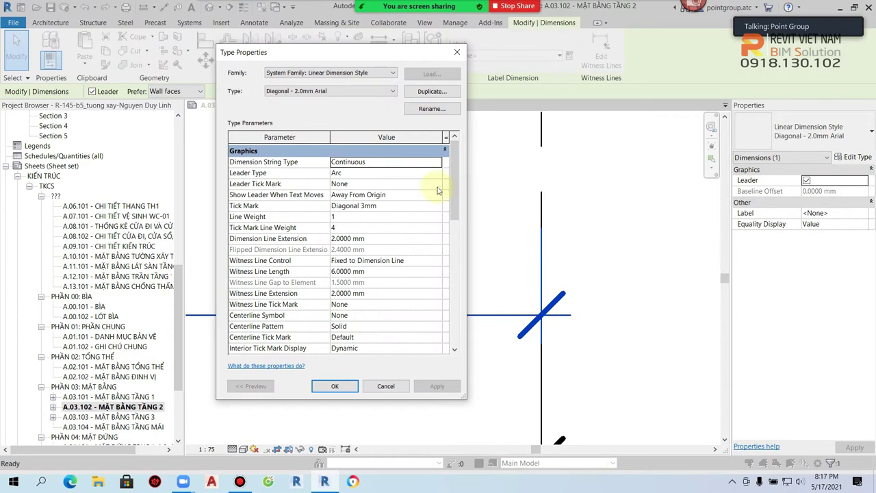
left_click(436, 206)
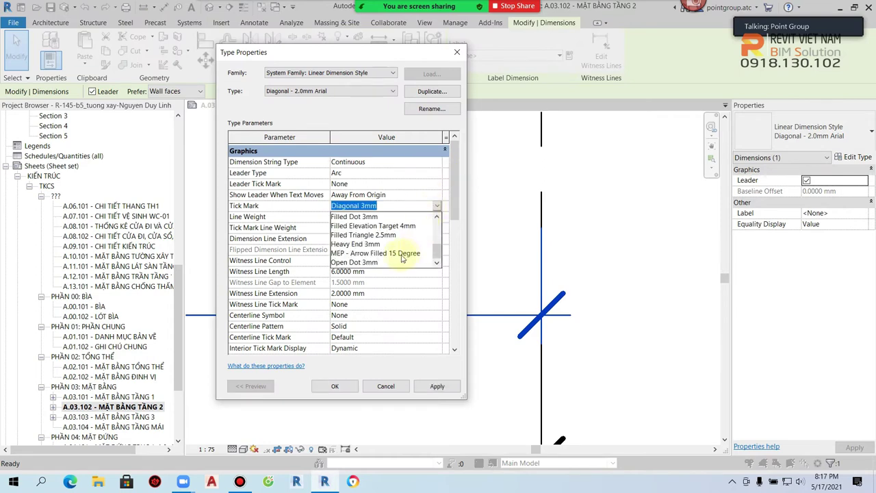
left_click(354, 216)
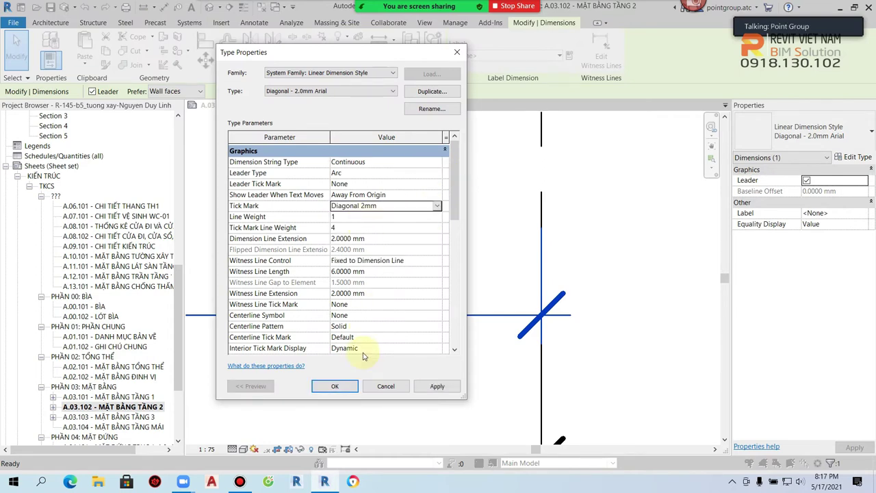
left_click(335, 386)
left_click(560, 350)
scroll(556, 302, "up", 2)
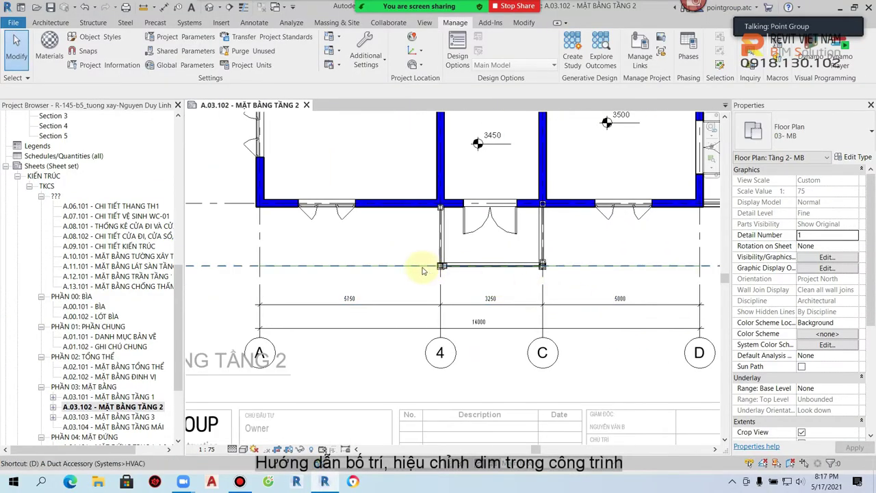
Step: Dimension wall core faces at grids A, 4, C and D (220, 3030, 220, 4780, 220)
key("d")
key("i")
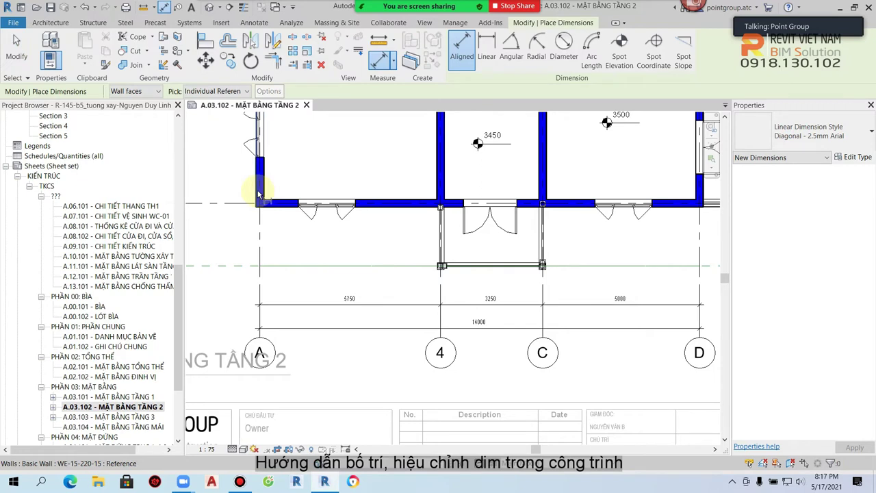
left_click(157, 92)
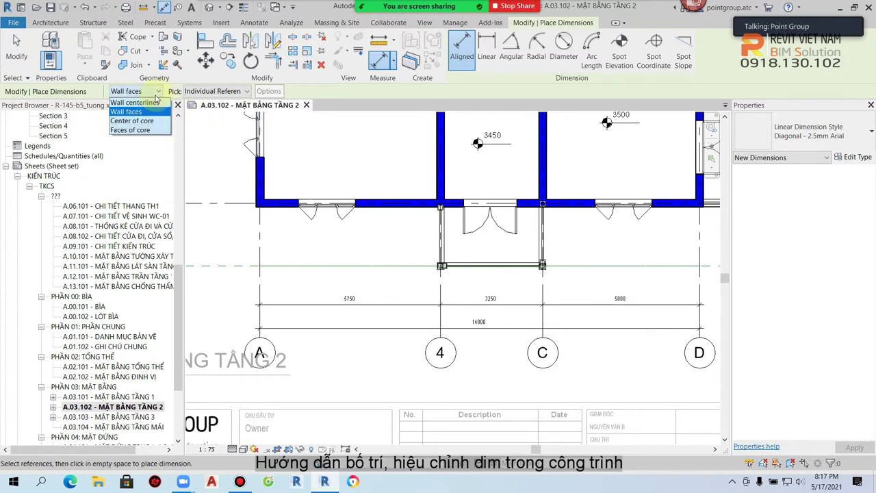
left_click(148, 130)
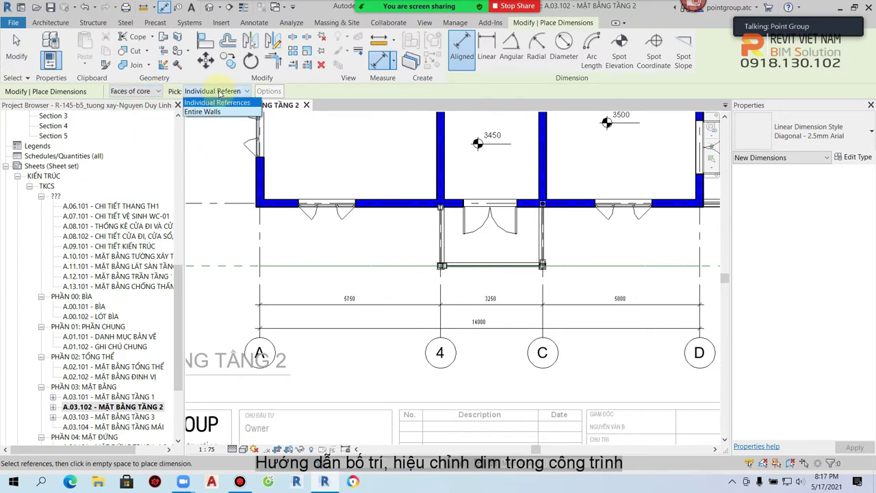
left_click(259, 193)
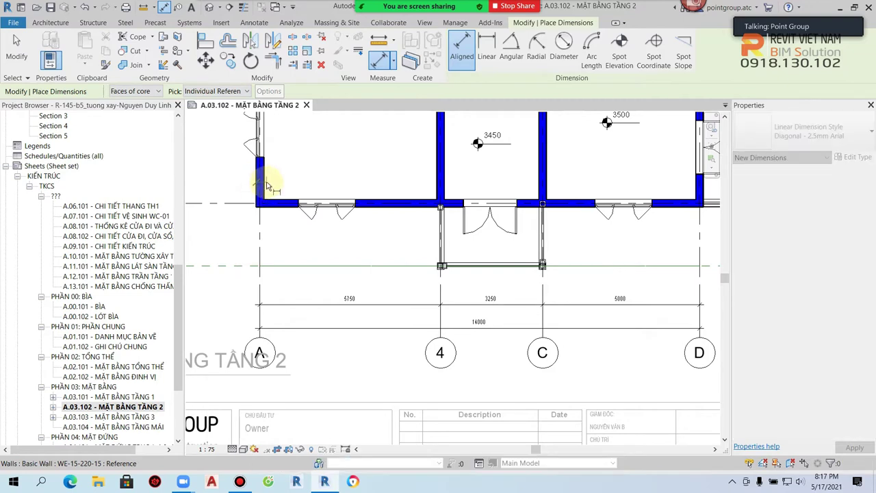
left_click(441, 187)
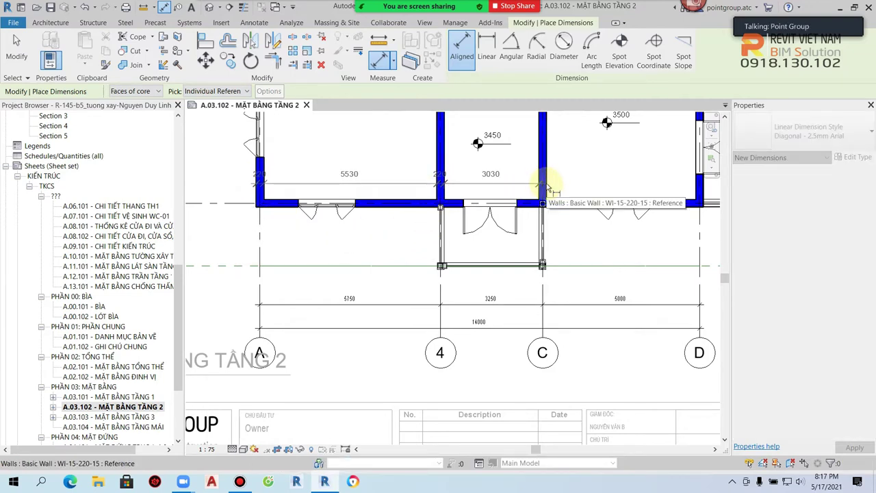
left_click(544, 188)
middle_click_drag(544, 191, 371, 211)
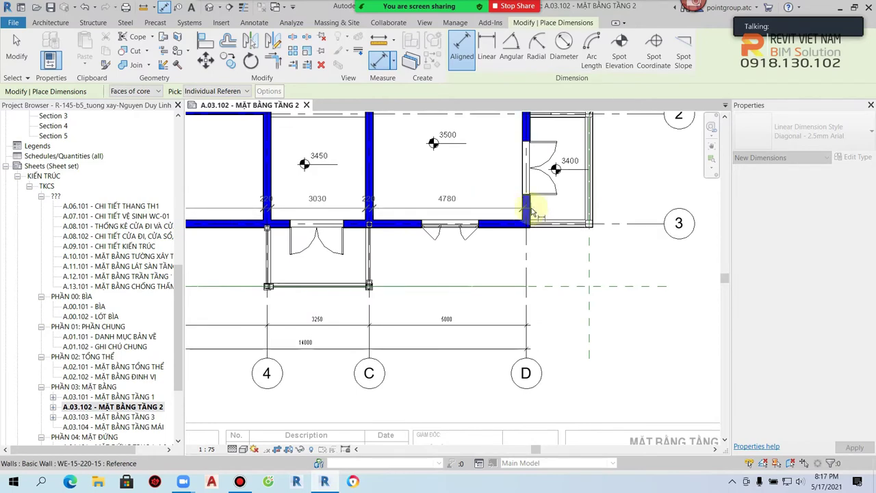
left_click(532, 211)
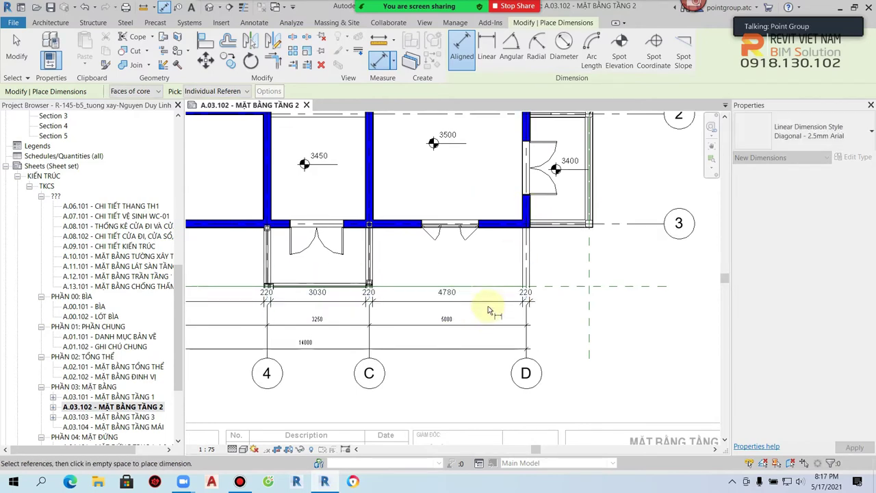
left_click(488, 309)
key("Escape")
Step: Match the wall chain to Diagonal - 2.0mm Arial and move it above the grid dimensions
key("a")
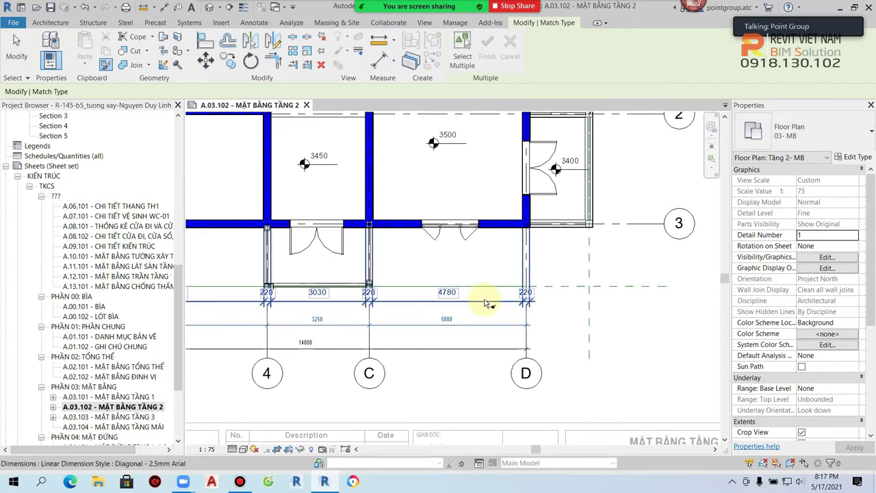
key("Escape")
left_click(481, 333)
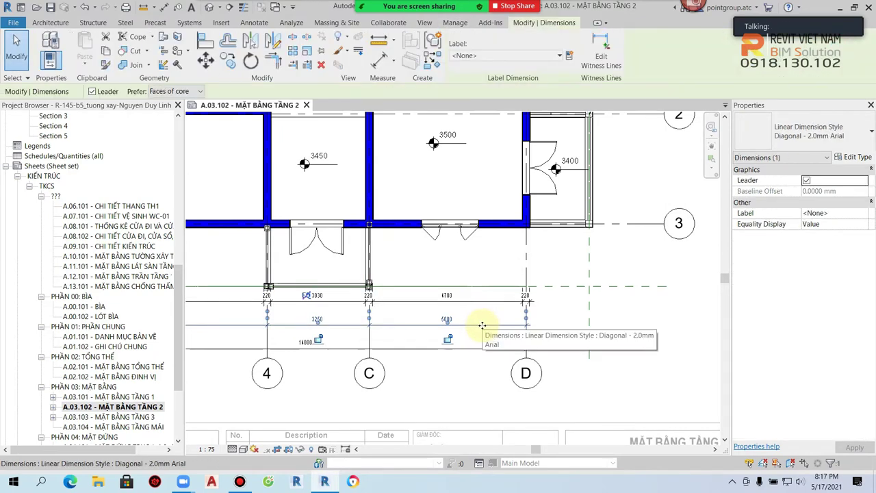
left_click_drag(482, 338, 484, 315)
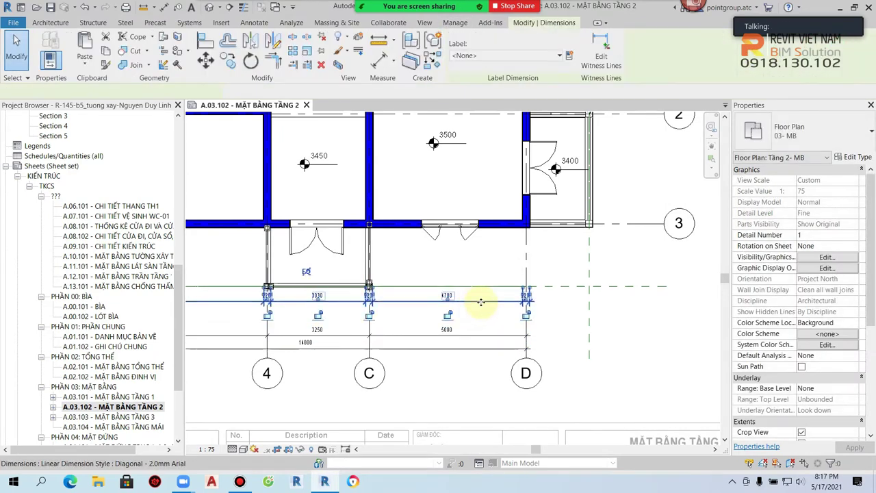
scroll(484, 314, "up", 3)
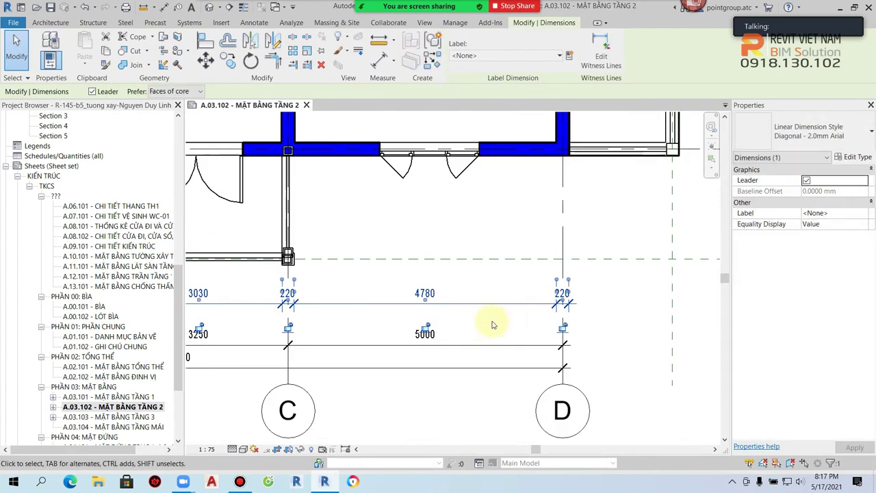
left_click(528, 342)
left_click(502, 304)
scroll(502, 304, "up", 2)
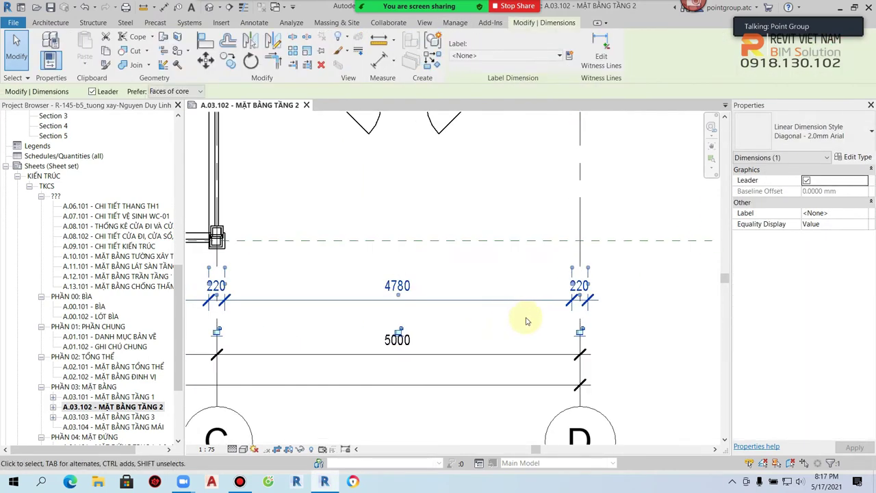
left_click(528, 318)
left_click(489, 301)
left_click(483, 312)
left_click(500, 302)
Step: Set Witness Line Length to 5.5 mm and Dimension Line Snap Distance to 7.5 mm
left_click(855, 158)
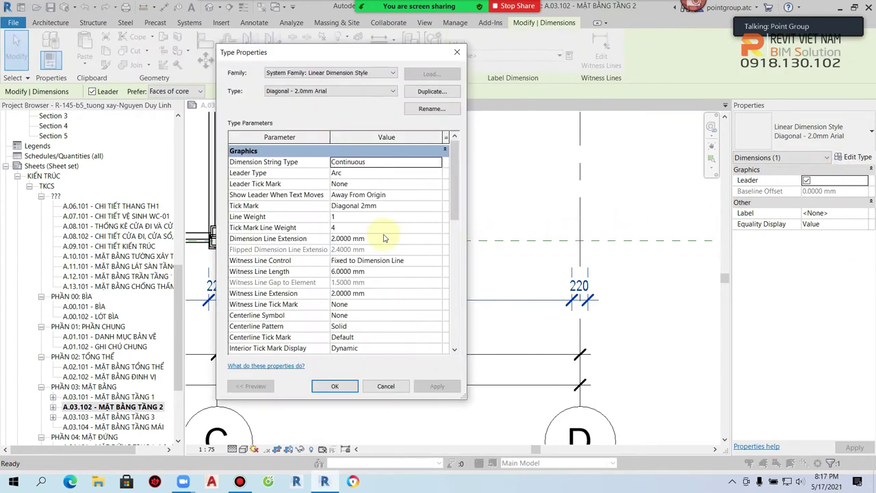
scroll(389, 257, "down", 5)
scroll(393, 274, "up", 1)
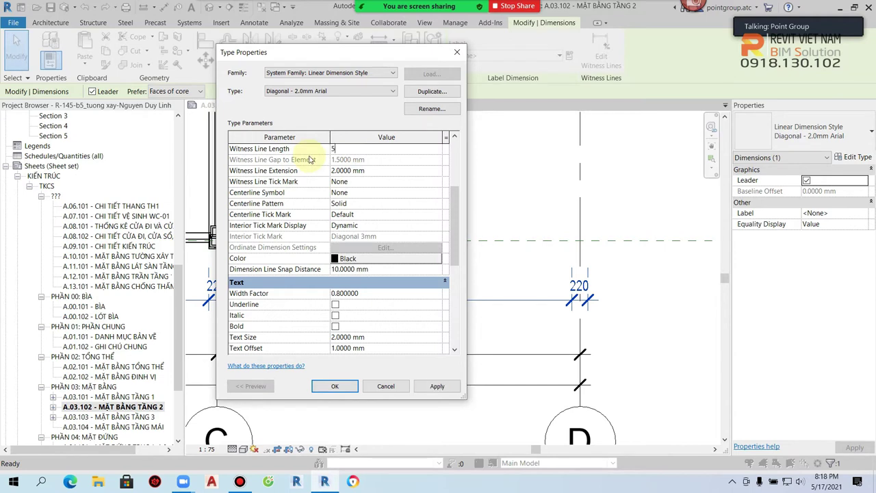
left_click(443, 392)
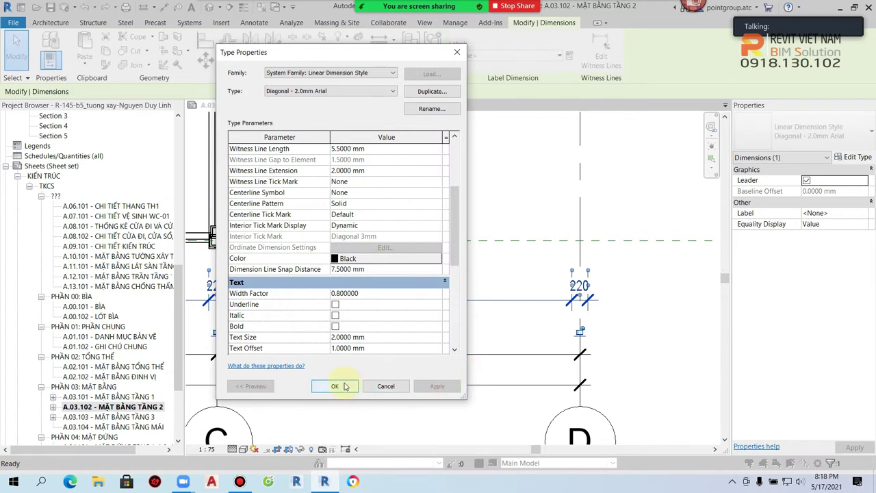
left_click(335, 386)
left_click(499, 327)
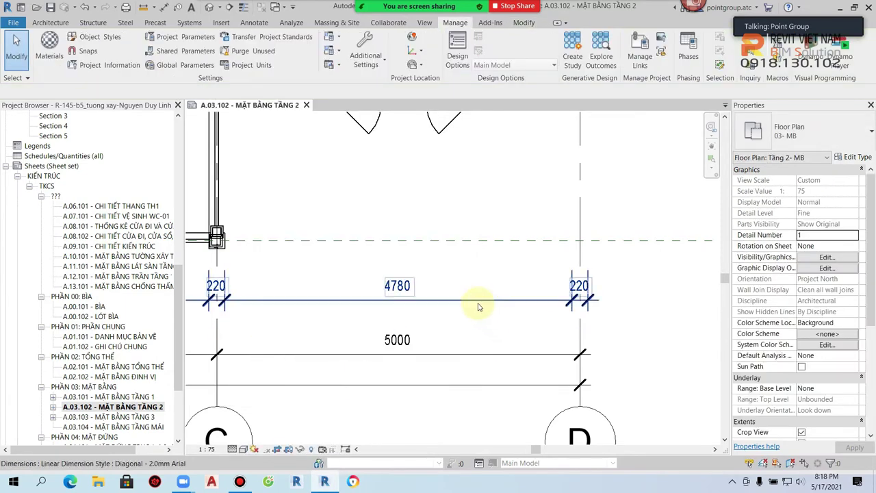
left_click(495, 299)
mouse_move(495, 299)
left_mouse_down("ctrl")
mouse_move(477, 319)
mouse_move(473, 309)
left_mouse_up("ctrl")
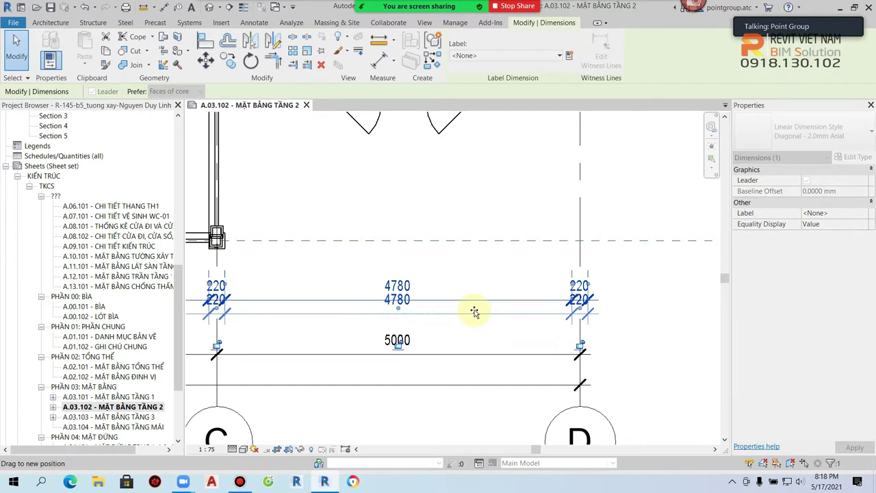
key("ctrl+z")
scroll(636, 343, "up", 2)
left_click(472, 384)
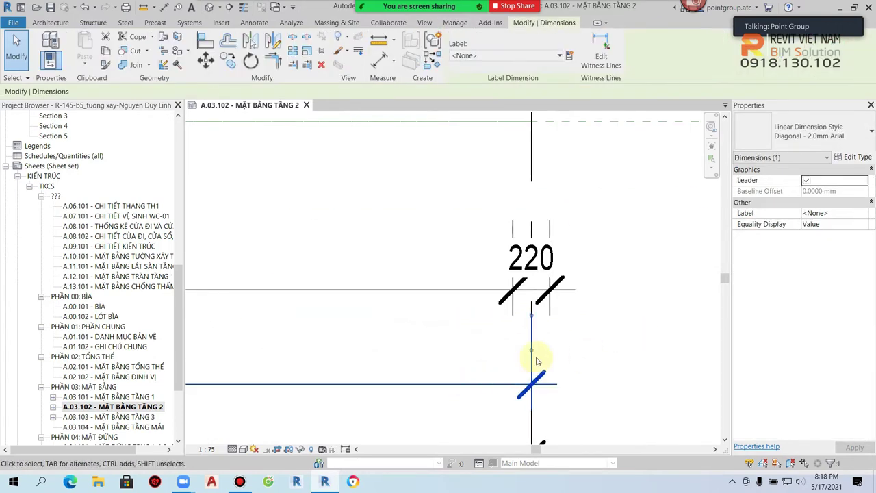
scroll(564, 305, "down", 1)
scroll(528, 267, "up", 1)
scroll(530, 277, "up", 1)
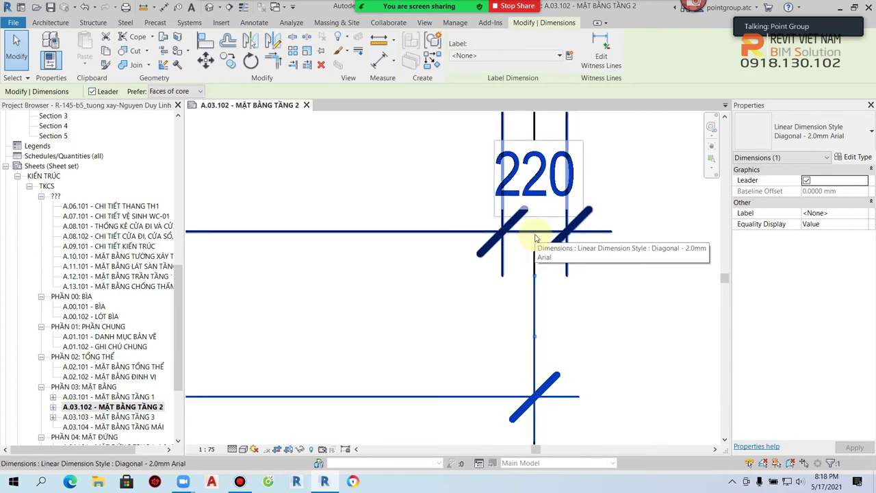
key("Escape")
scroll(536, 236, "down", 2)
scroll(499, 284, "down", 3)
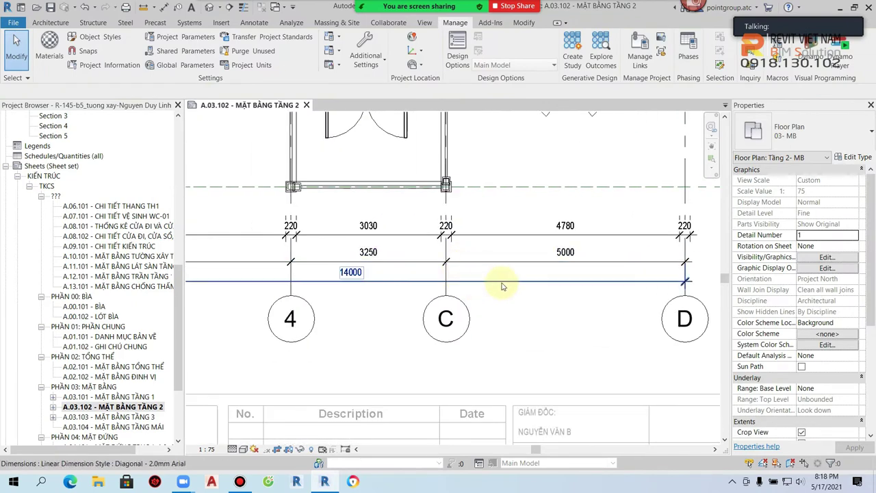
left_click(502, 287)
left_click_drag(529, 283, 530, 291)
left_click(520, 316)
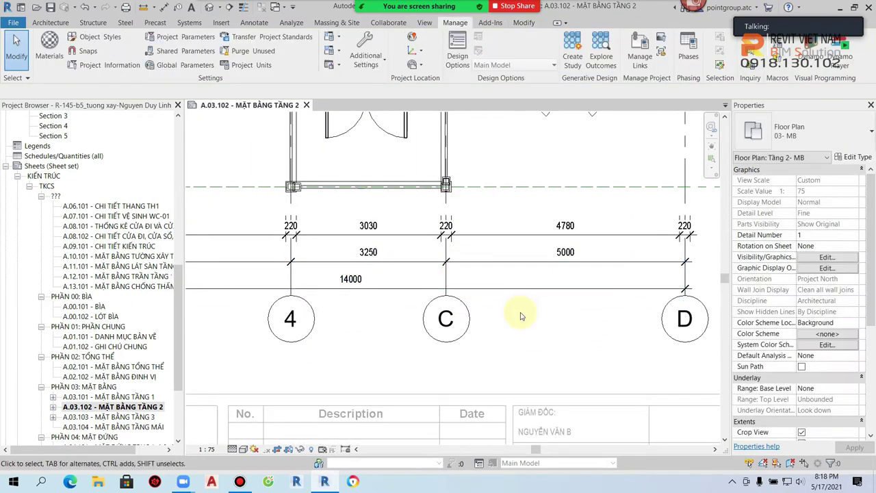
scroll(520, 315, "down", 2)
scroll(434, 322, "up", 2)
scroll(278, 297, "up", 2)
scroll(518, 267, "up", 2)
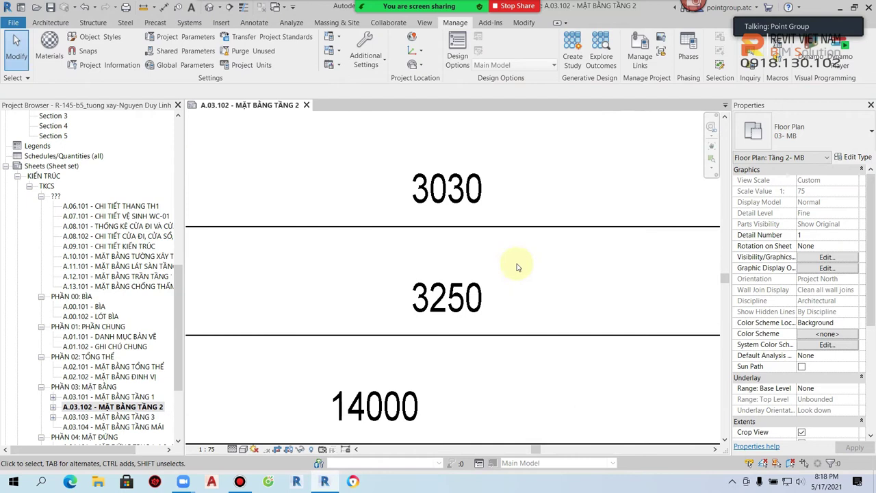
scroll(518, 267, "up", 1)
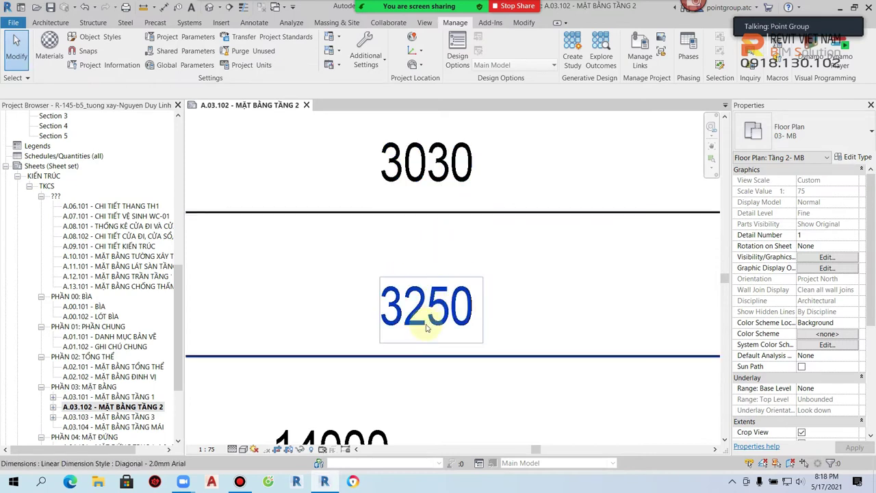
scroll(455, 279, "down", 3)
scroll(454, 276, "down", 3)
middle_click_drag(489, 309, 455, 307)
scroll(456, 307, "up", 2)
scroll(493, 301, "up", 2)
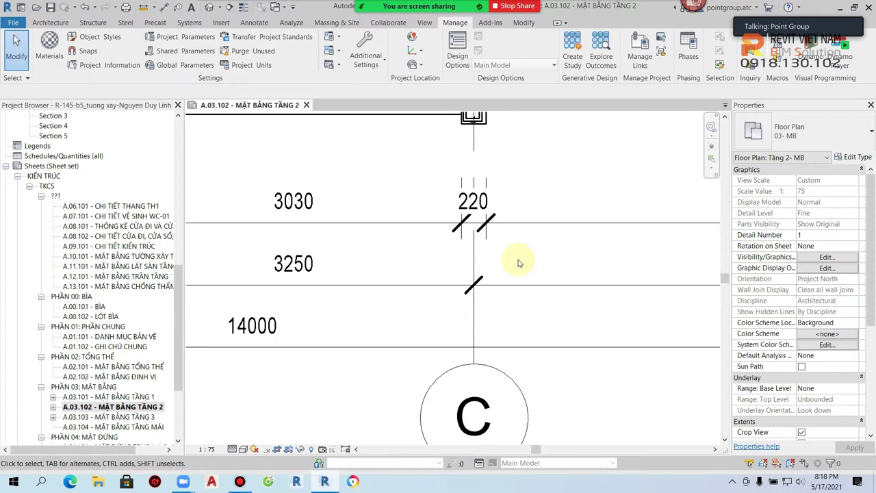
left_click(365, 56)
mouse_move(386, 210)
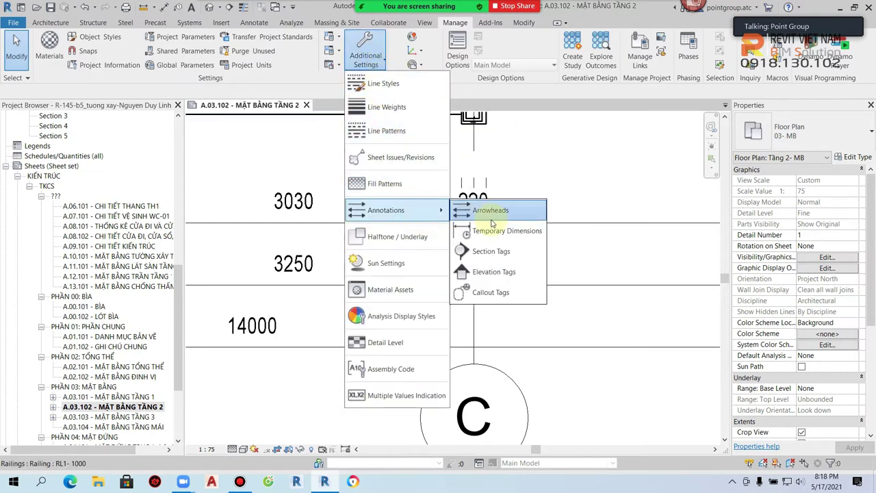
Step: Duplicate the Filled Dot 3mm arrowhead as Filled Dot 1mm with a 1 mm tick size
left_click(490, 210)
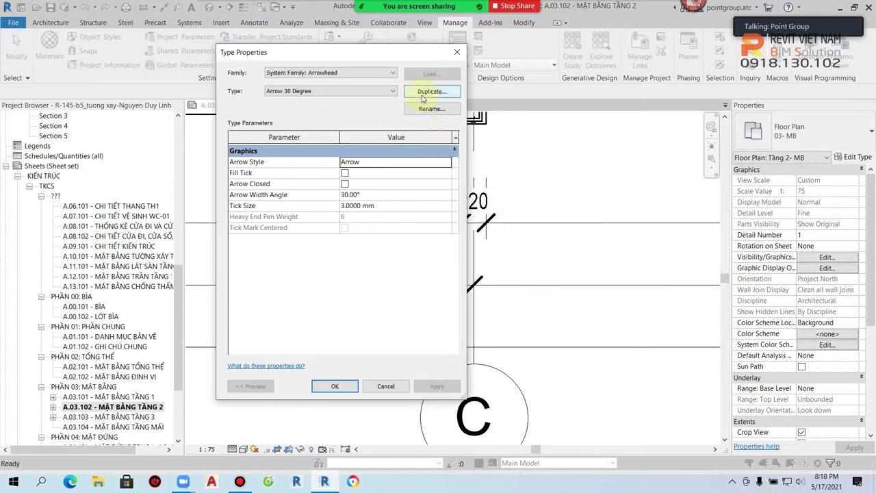
left_click(329, 91)
key("d")
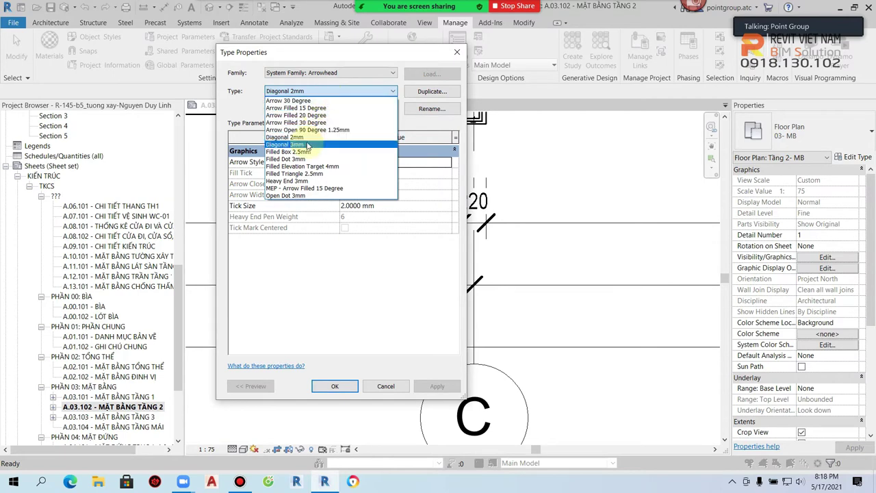
left_click(319, 159)
left_click(445, 91)
type("Filled Dot 1mm")
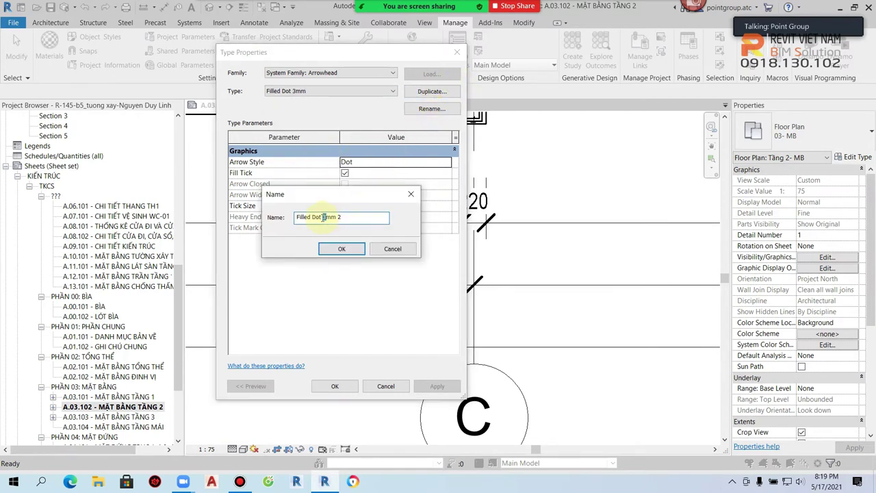
left_click(348, 250)
left_click(403, 208)
type("1")
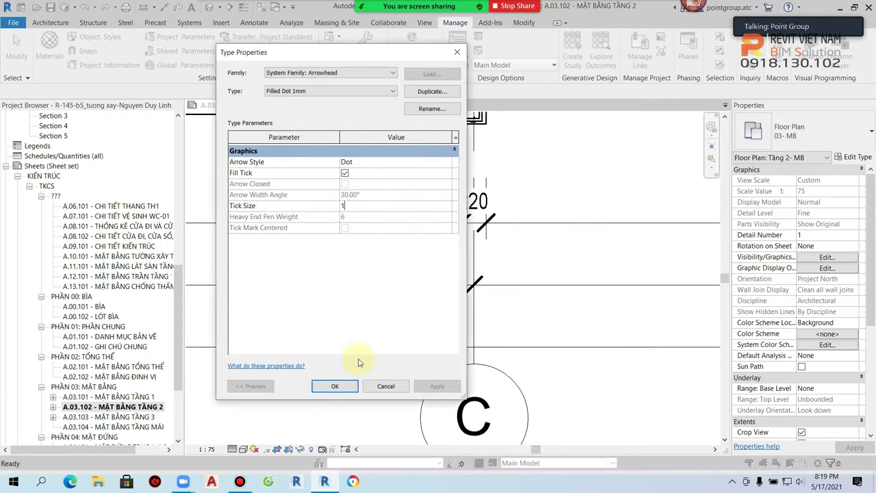
left_click(357, 388)
left_click(503, 282)
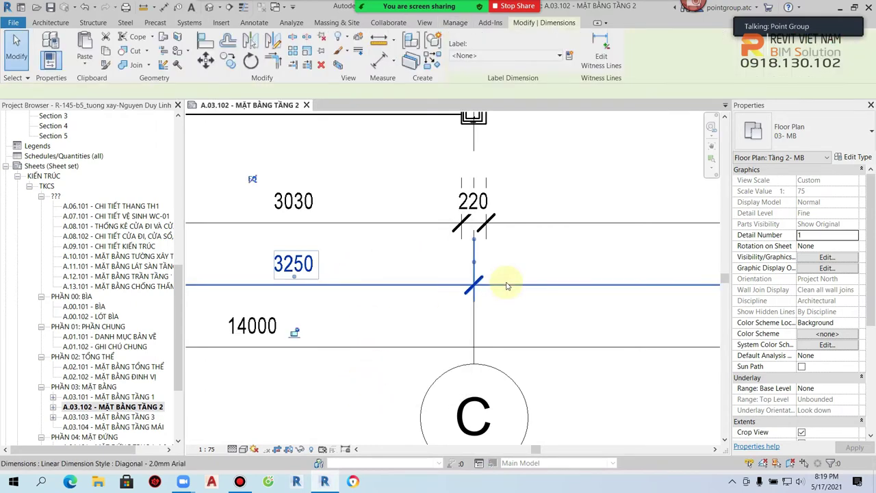
Step: Try a Filled Dot 1mm tick mark on the Diagonal - 2.0mm Arial dimension type
left_click(856, 157)
left_click(441, 208)
left_click(385, 205)
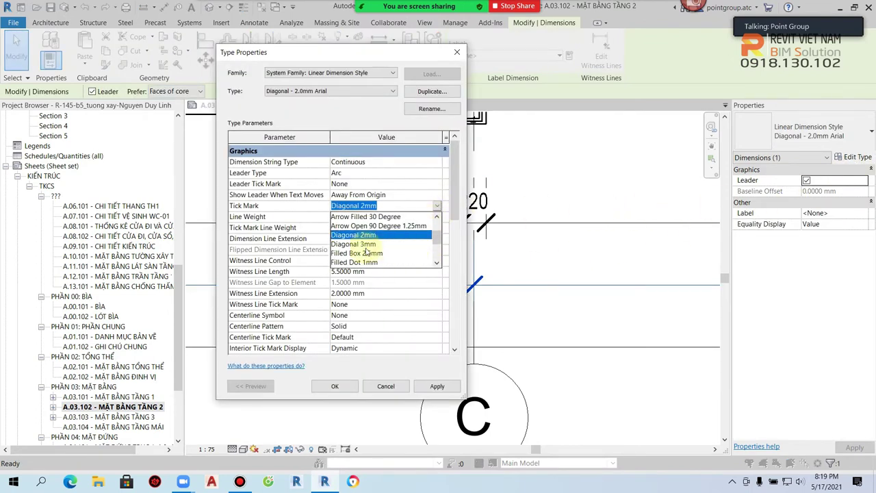
left_click(358, 263)
left_click(334, 386)
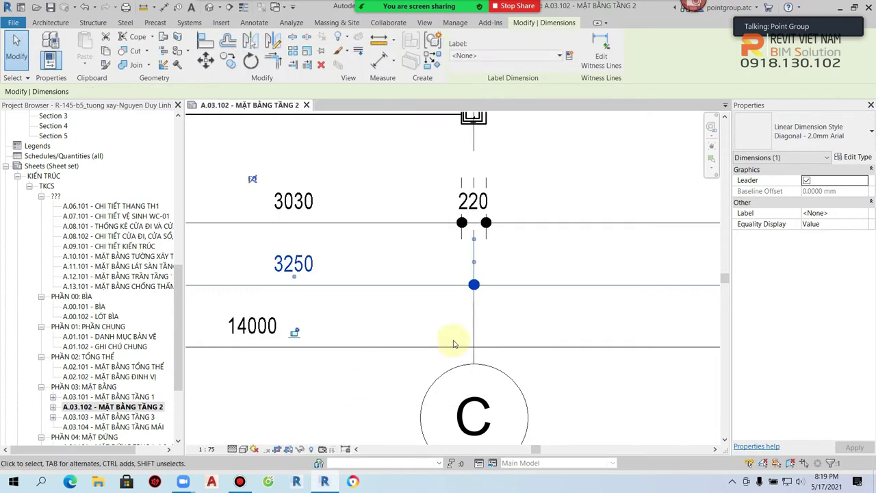
left_click(554, 324)
scroll(553, 325, "down", 3)
scroll(513, 322, "down", 2)
scroll(454, 327, "down", 1)
scroll(462, 318, "up", 3)
Step: Change the tick mark on the 14000 dimension's type to Arrow Filled 15 Degree and apply it
left_click(465, 313)
left_click(853, 156)
left_click(439, 206)
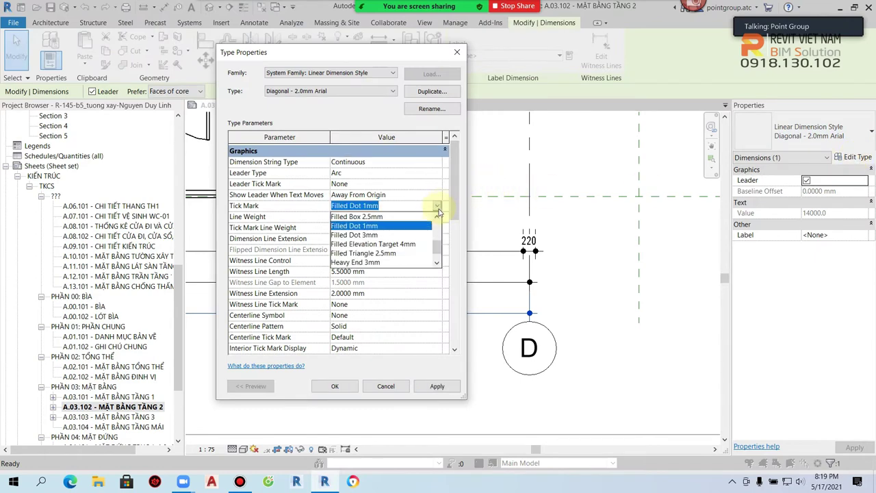
scroll(401, 242, "up", 1)
scroll(405, 242, "up", 1)
scroll(408, 241, "up", 2)
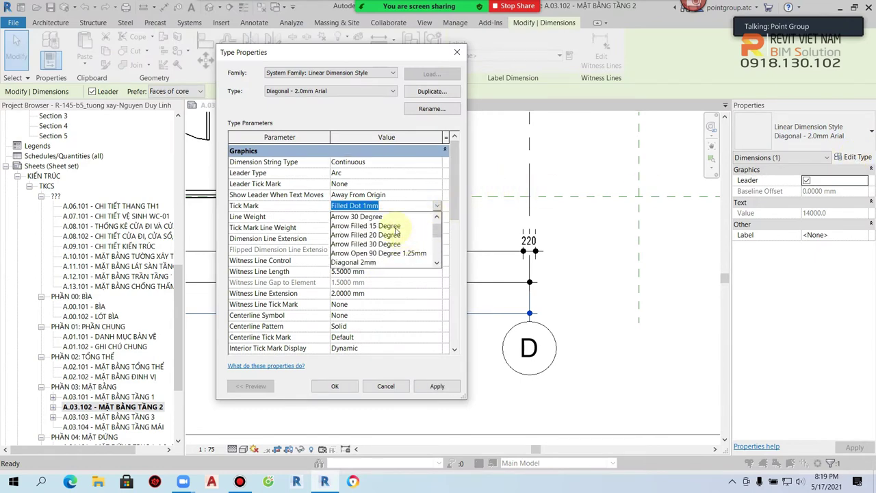
left_click(397, 228)
left_click(434, 388)
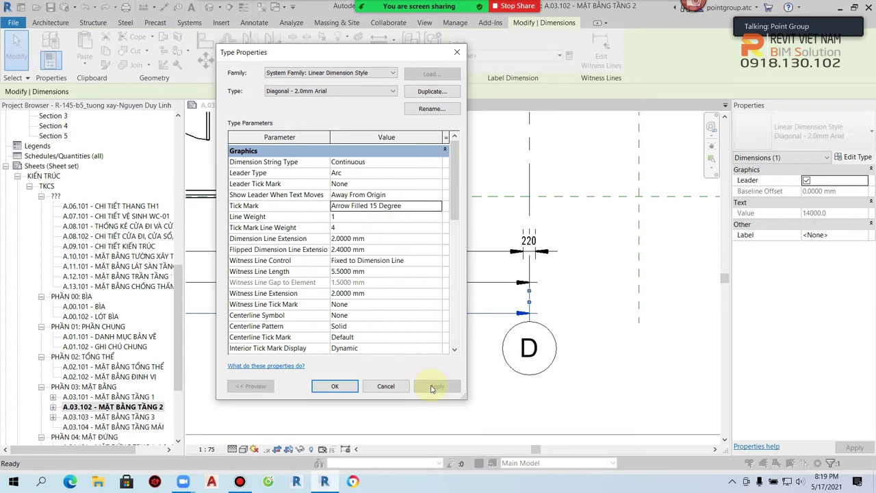
Step: Preview Filled Dot 1mm once more, then close type properties keeping the arrow ticks
left_click(436, 206)
scroll(374, 260, "down", 1)
scroll(370, 258, "down", 1)
scroll(368, 256, "down", 1)
scroll(381, 255, "up", 1)
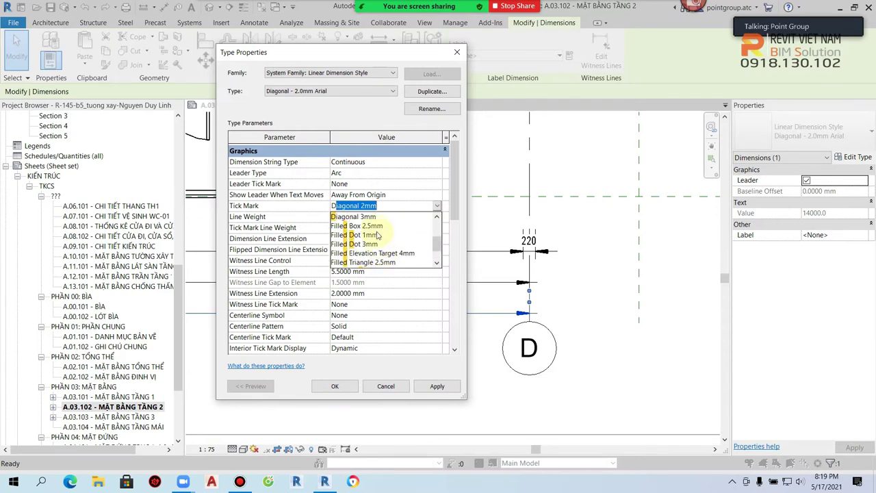
left_click(375, 236)
left_click(348, 387)
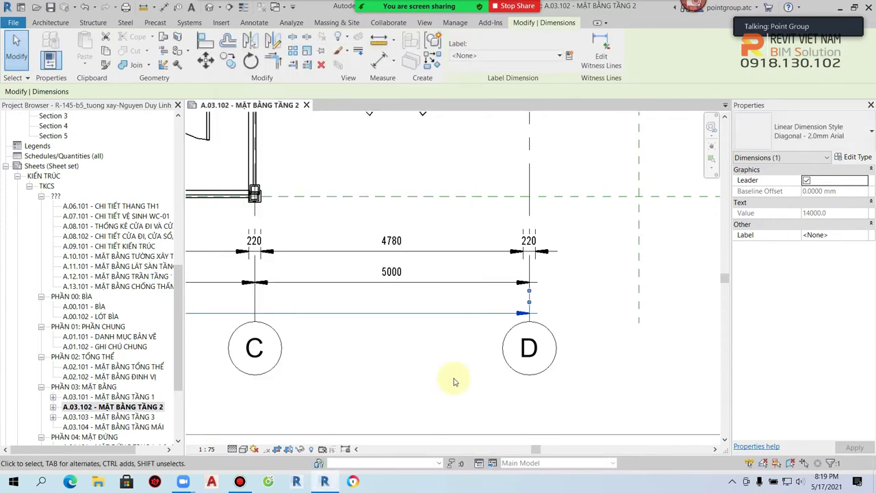
left_click(451, 373)
scroll(528, 352, "down", 2)
scroll(528, 347, "down", 2)
scroll(528, 348, "down", 1)
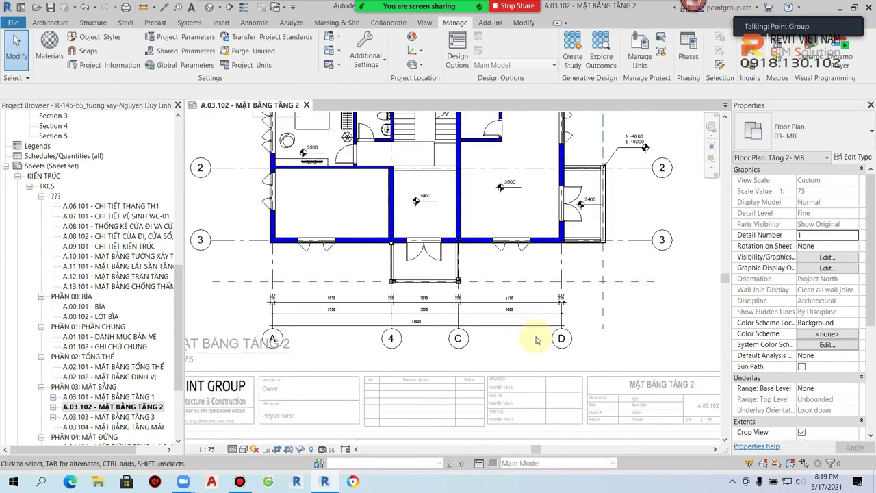
Step: Pan to grids 1–3 and briefly start, then cancel, an aligned dimension
scroll(564, 366, "down", 1)
middle_click_drag(188, 298, 316, 314)
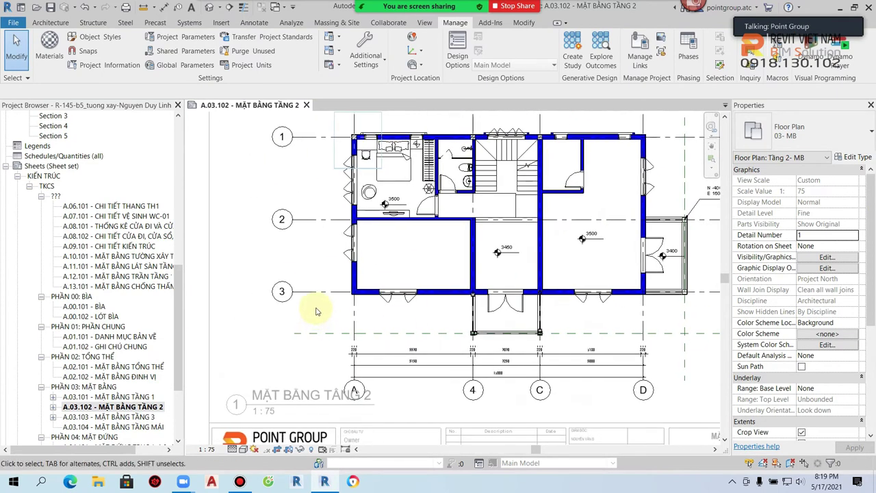
key("i")
scroll(317, 312, "up", 1)
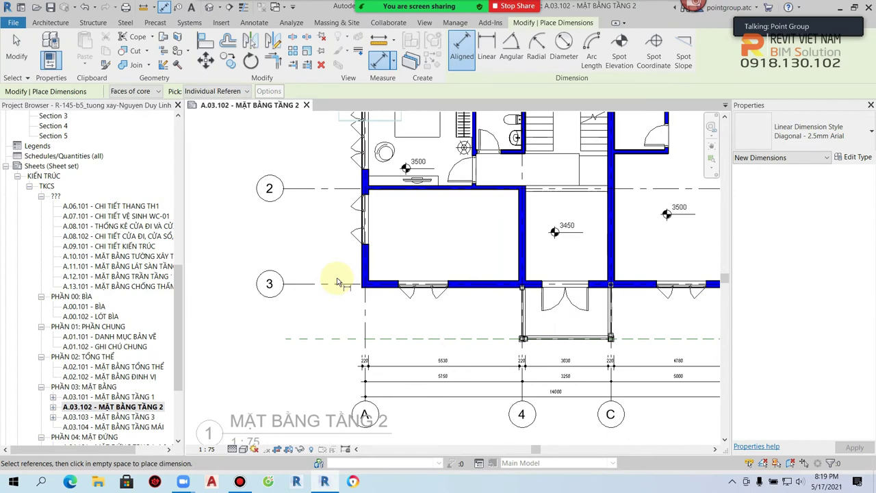
scroll(338, 283, "down", 5)
scroll(349, 276, "up", 1)
scroll(352, 280, "down", 1)
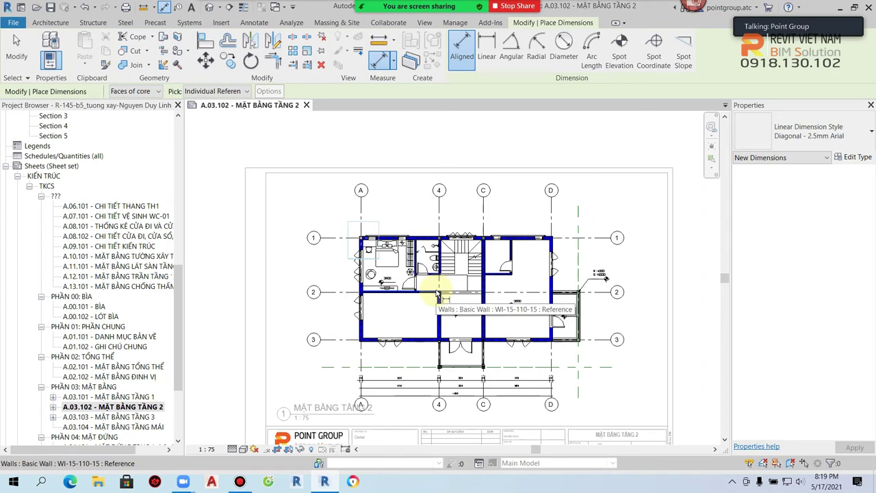
scroll(401, 312, "up", 2)
scroll(294, 349, "up", 1)
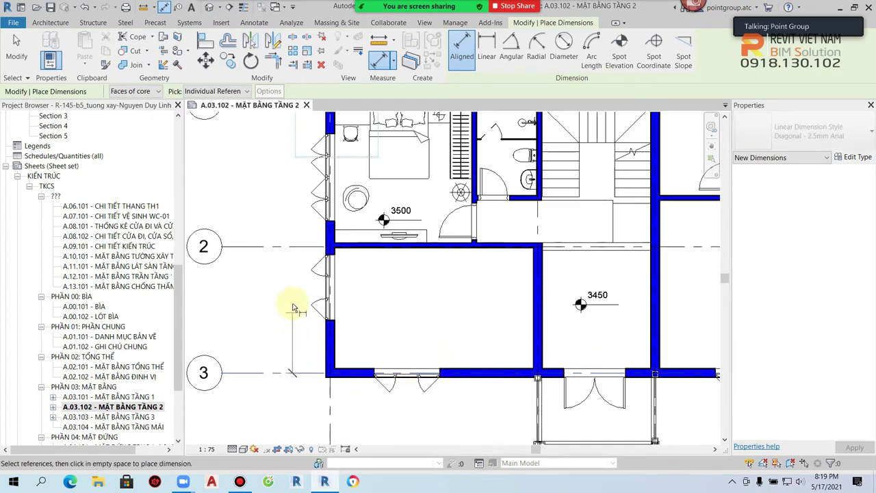
key("Escape")
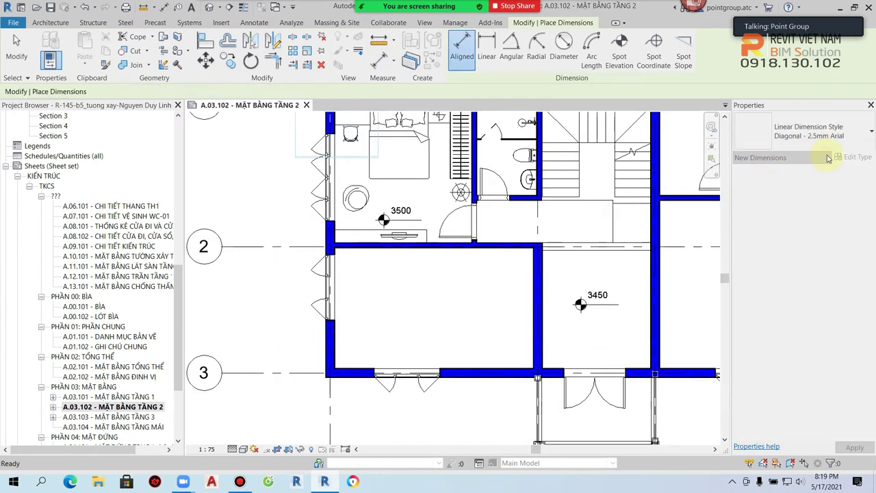
Step: Place a 7500 Diagonal - 2.0mm Arial dimension from grid 3 to grid 1 on the left
left_click(814, 134)
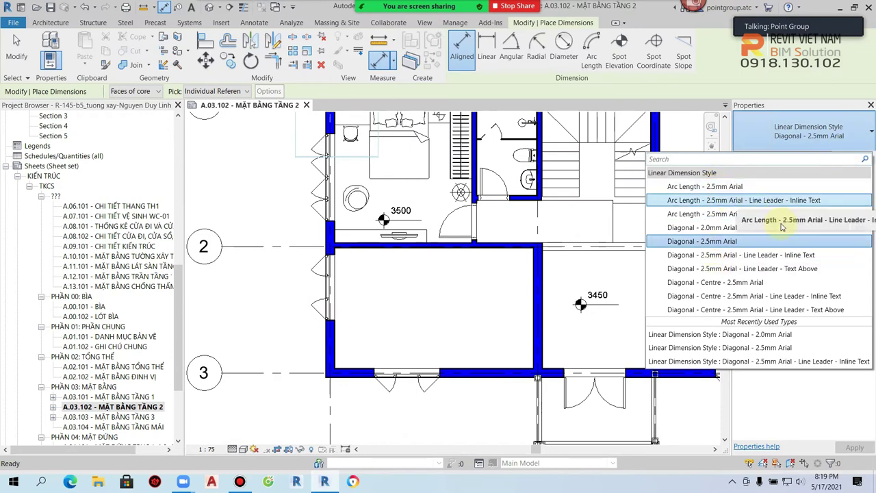
left_click(723, 228)
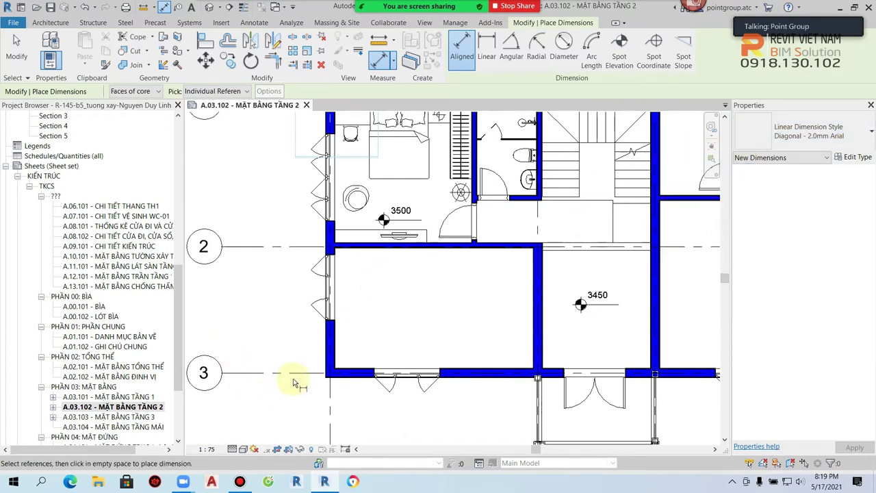
scroll(287, 389, "down", 3)
left_click(302, 370)
left_click(299, 194)
scroll(270, 246, "up", 3)
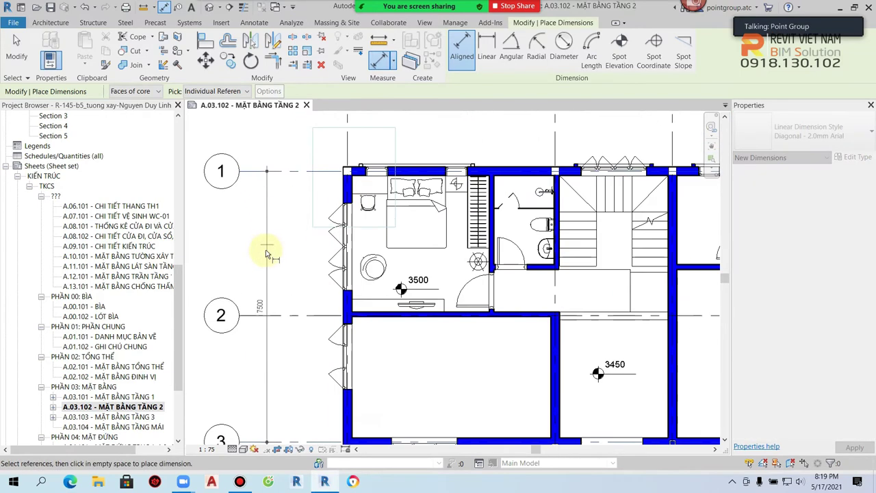
left_click(254, 274)
Step: Drag the 7500 dimension's grid-1 witness line onto the wall edge
middle_click_drag(279, 297, 283, 251)
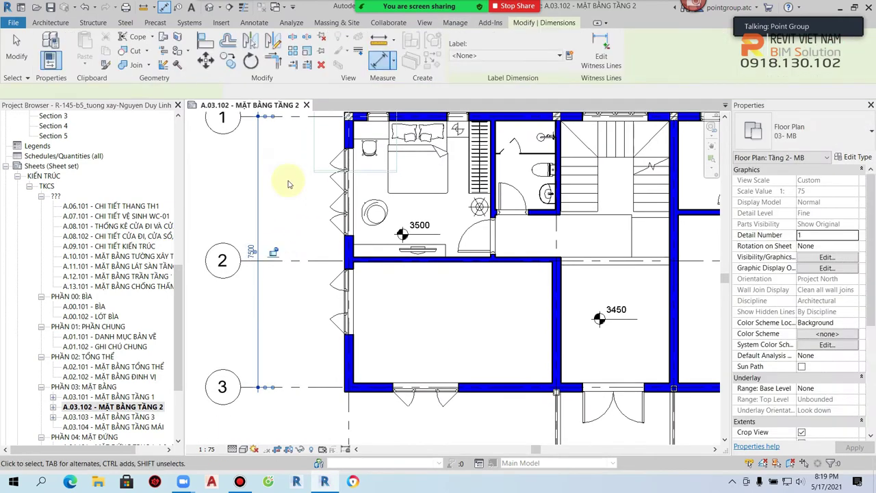
left_click(280, 191)
middle_click_drag(280, 191, 280, 249)
scroll(339, 304, "up", 3)
scroll(313, 289, "up", 2)
left_click_drag(233, 279, 552, 261)
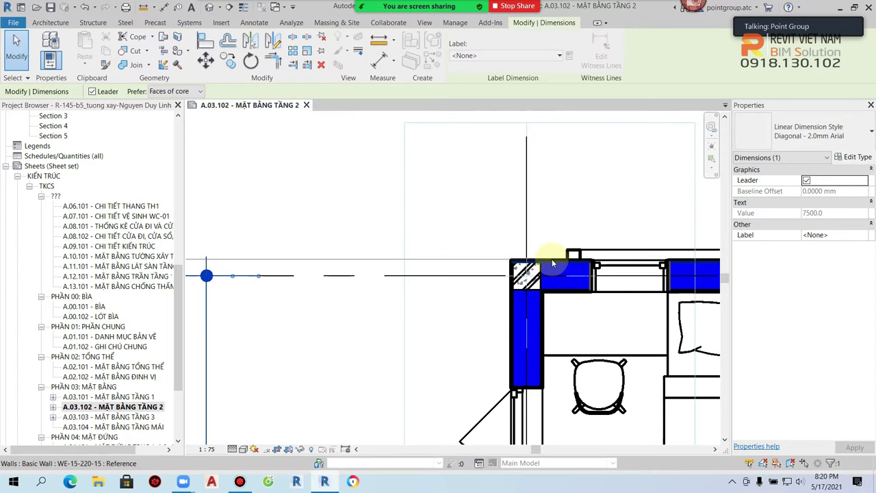
scroll(340, 283, "down", 3)
middle_click_drag(340, 283, 337, 166)
Step: Make witness lines prefer wall centerlines and move the grid-3 witness line onto the wall
middle_click_drag(308, 301, 297, 157)
middle_click_drag(291, 404, 291, 277)
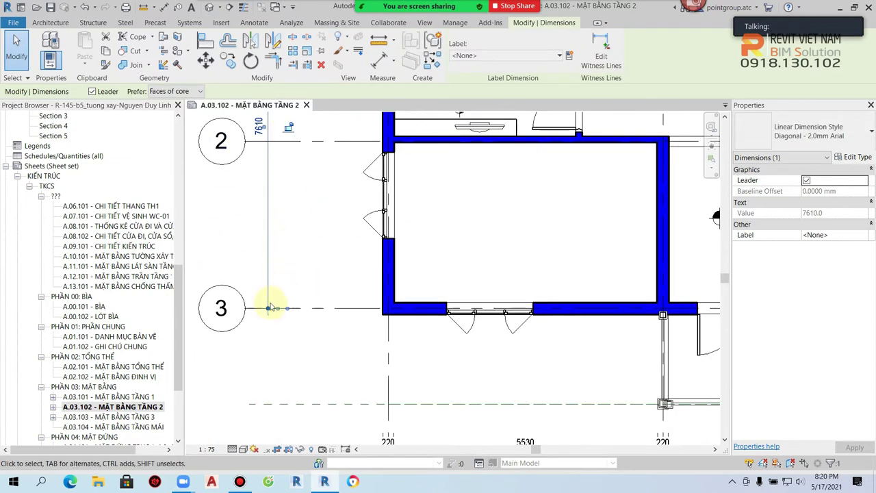
scroll(278, 312, "up", 3)
left_click_drag(280, 307, 592, 325)
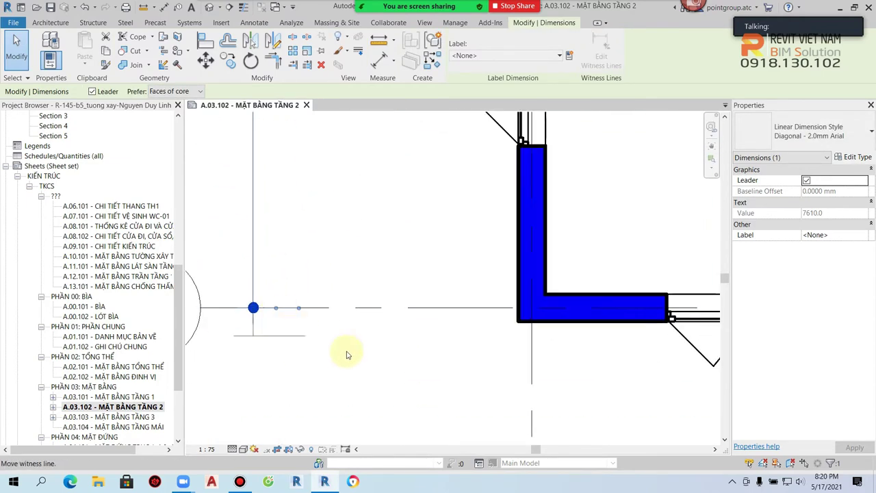
scroll(347, 275, "down", 3)
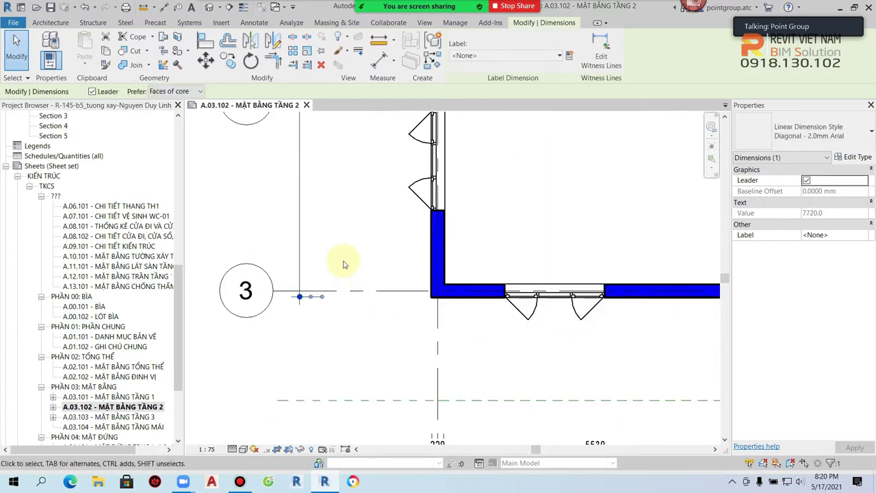
middle_click_drag(218, 102, 219, 160)
left_click(192, 92)
left_click(165, 100)
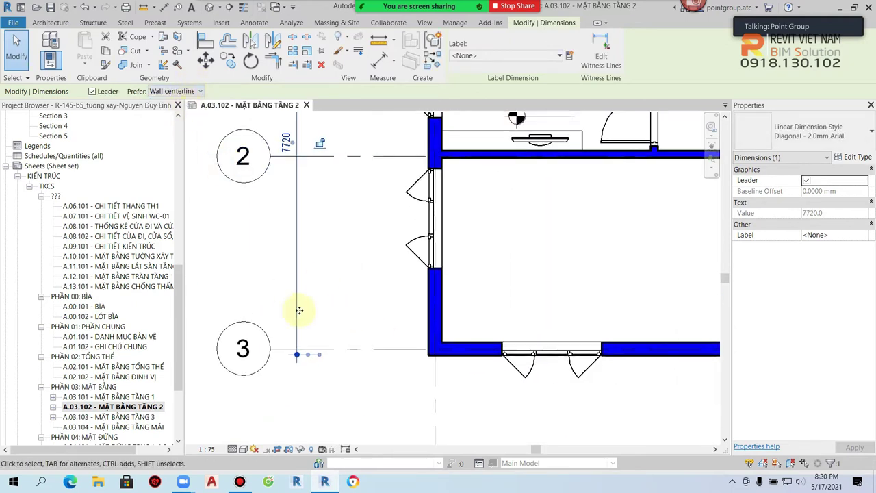
scroll(307, 356, "up", 2)
mouse_move(309, 350)
left_mouse_down()
mouse_move(623, 373)
mouse_move(612, 360)
left_mouse_up()
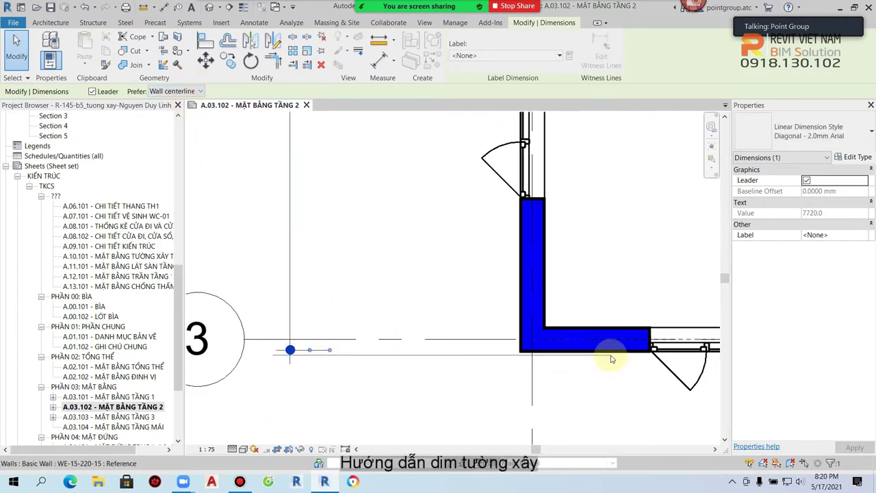
left_click_drag(612, 358, 612, 353)
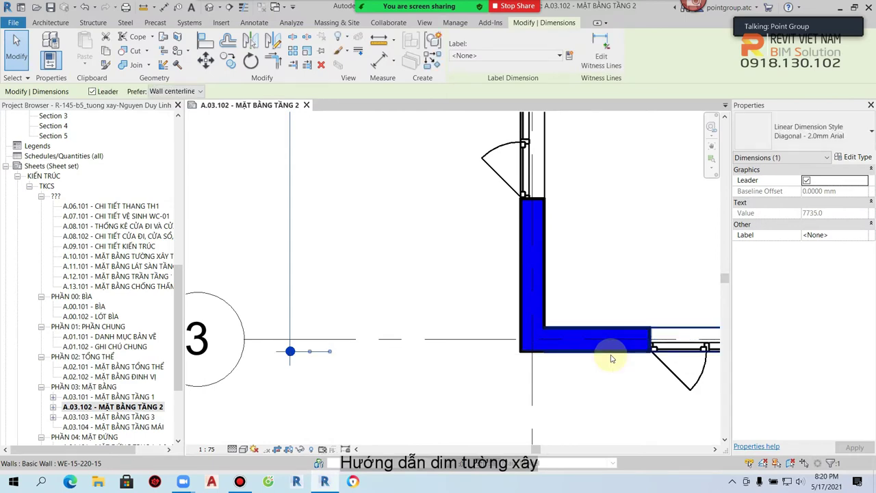
Step: Snap the witness line to the wall corner so the dimension reads 7750, then deselect
scroll(365, 241, "down", 3)
scroll(361, 254, "down", 2)
scroll(298, 312, "up", 4)
left_click_drag(332, 241, 524, 233)
scroll(524, 232, "up", 2)
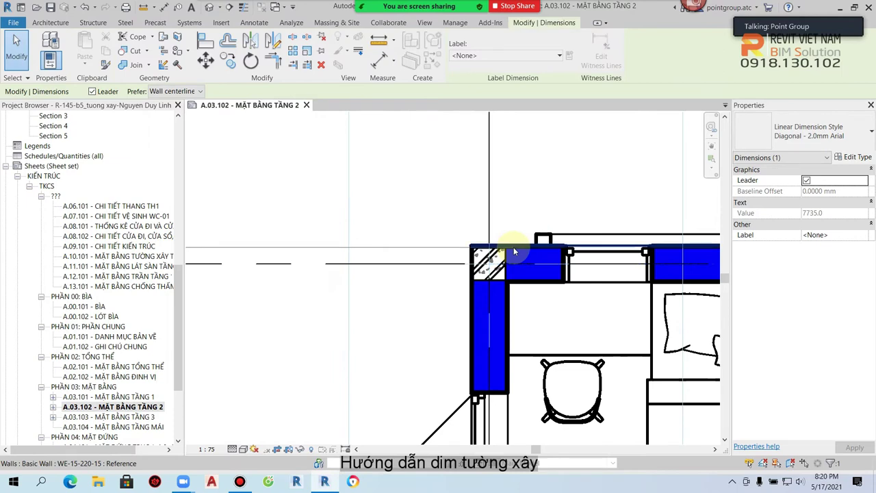
left_click_drag(513, 247, 482, 251)
key("Escape")
Step: Restart the DI aligned dimension command, cancel it, and adjust the view
scroll(342, 279, "down", 3)
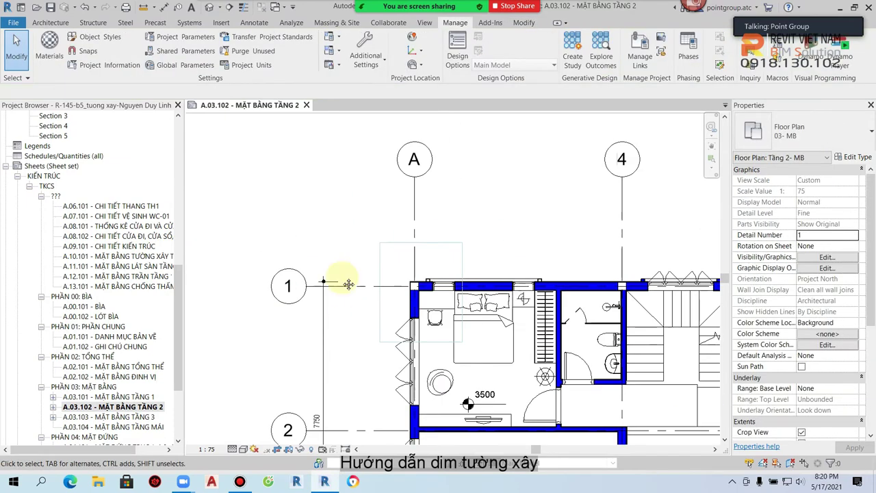
scroll(322, 308, "up", 3)
scroll(325, 303, "down", 3)
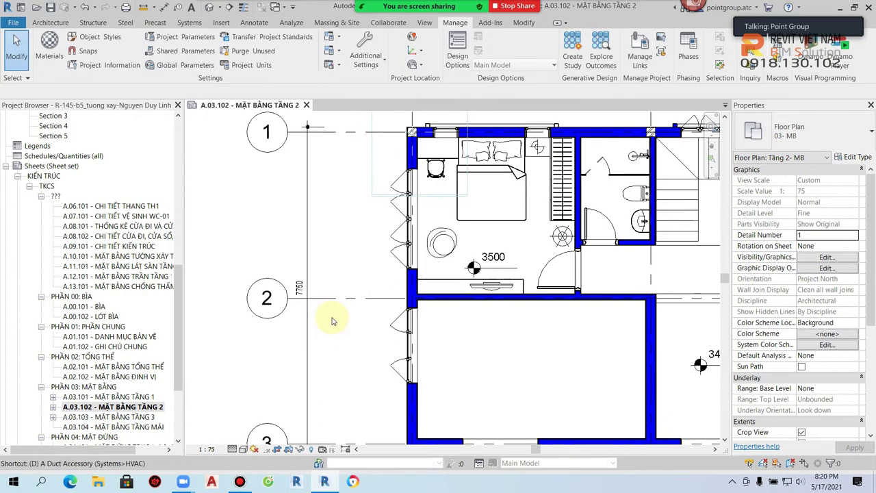
key("d")
key("i")
scroll(356, 315, "down", 3)
key("Escape")
key("Escape")
scroll(352, 297, "up", 3)
scroll(336, 303, "down", 3)
scroll(345, 311, "down", 1)
scroll(356, 322, "up", 2)
scroll(322, 287, "up", 2)
Step: Dimension the left exterior wall to its intersecting grids with Entire Walls, giving a 4000/3500 chain
key("d")
key("i")
left_click(233, 92)
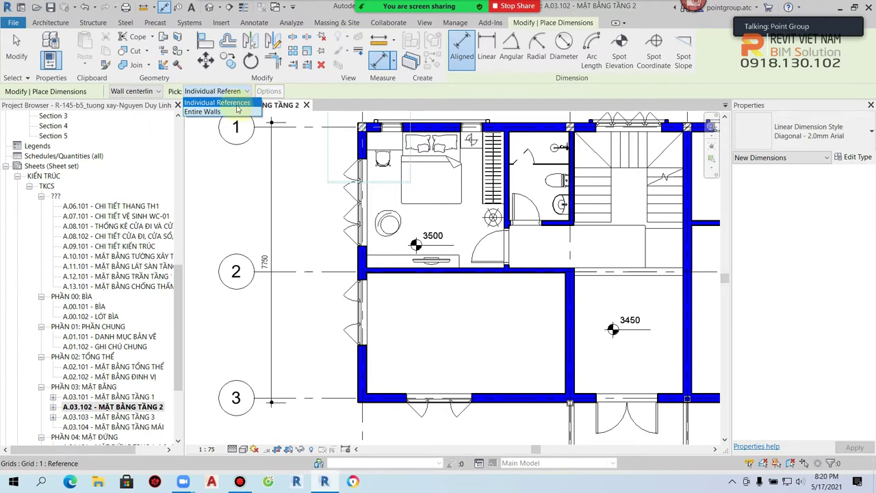
left_click(202, 111)
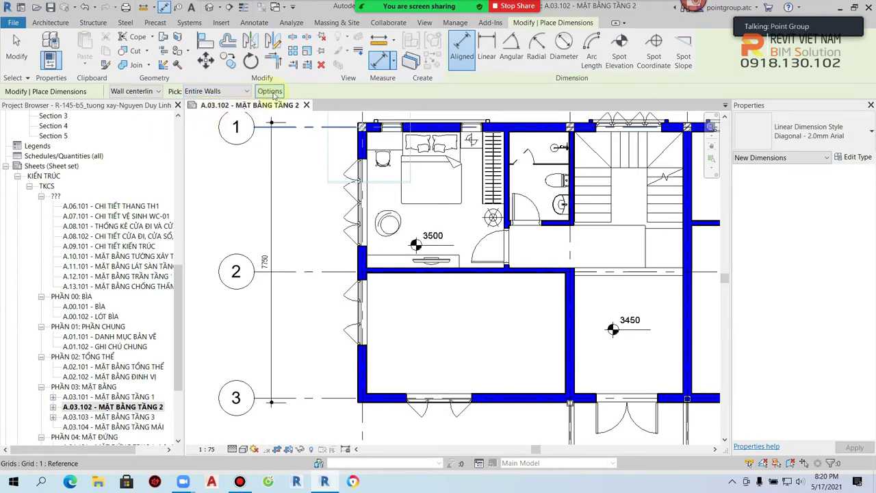
left_click(269, 91)
left_click_drag(430, 171, 225, 166)
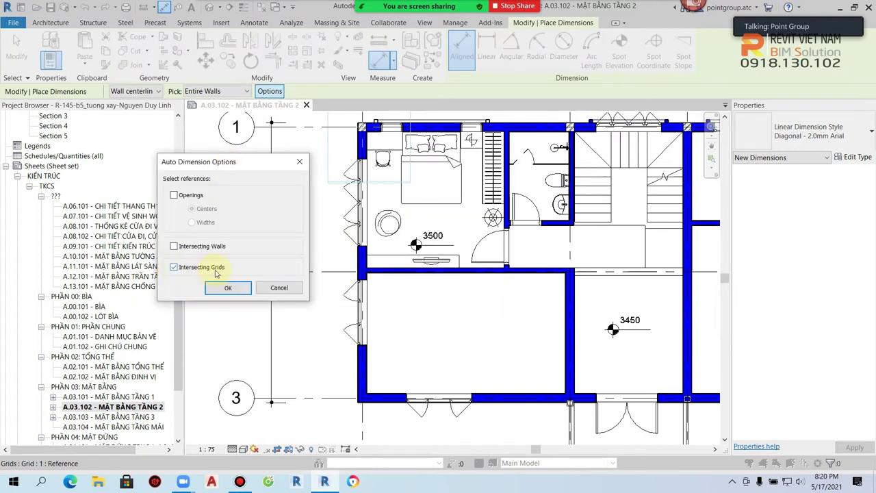
left_click(228, 287)
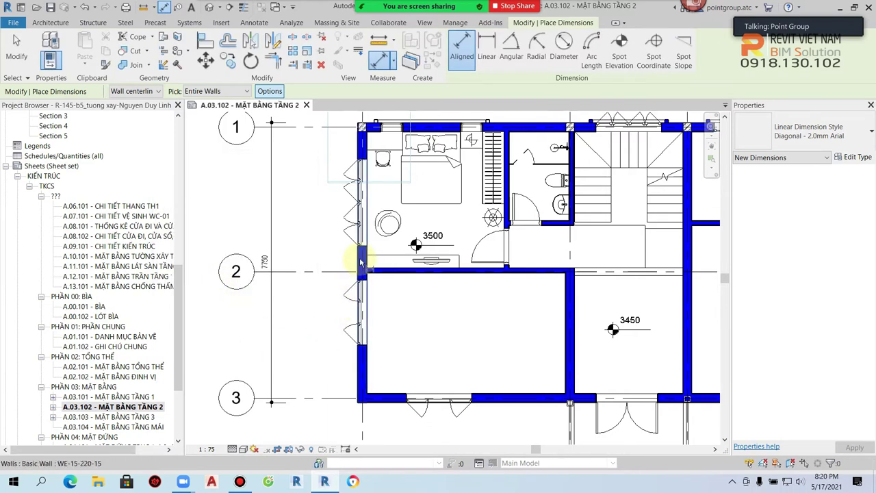
left_click(361, 257)
left_click(292, 254)
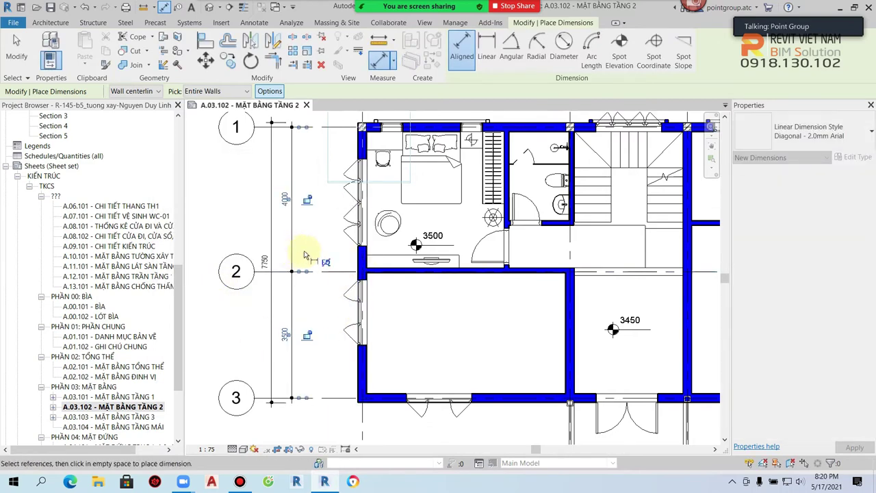
Step: Include intersecting walls and place the 3960/40/3500 chain beside the grid chain
scroll(309, 236, "up", 2)
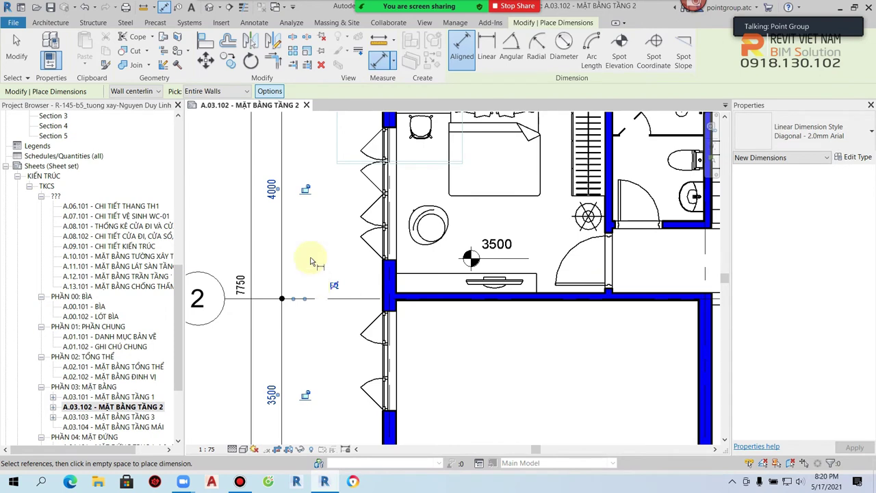
left_click(270, 91)
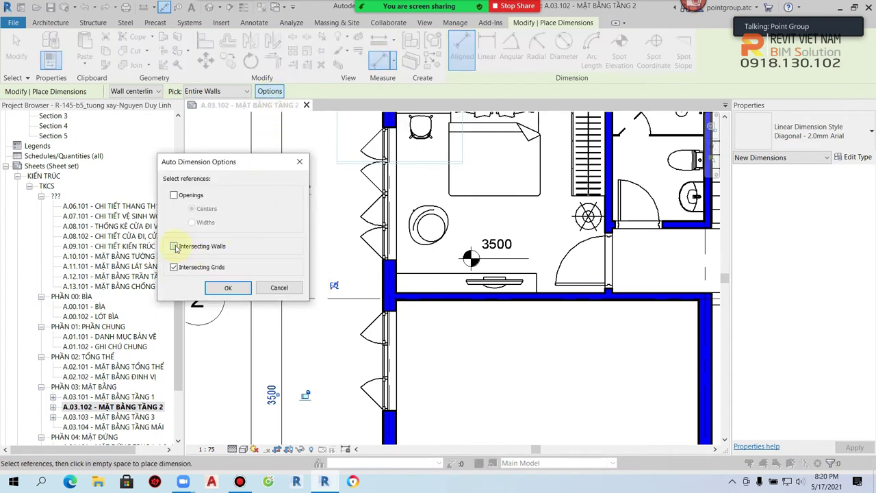
left_click(228, 288)
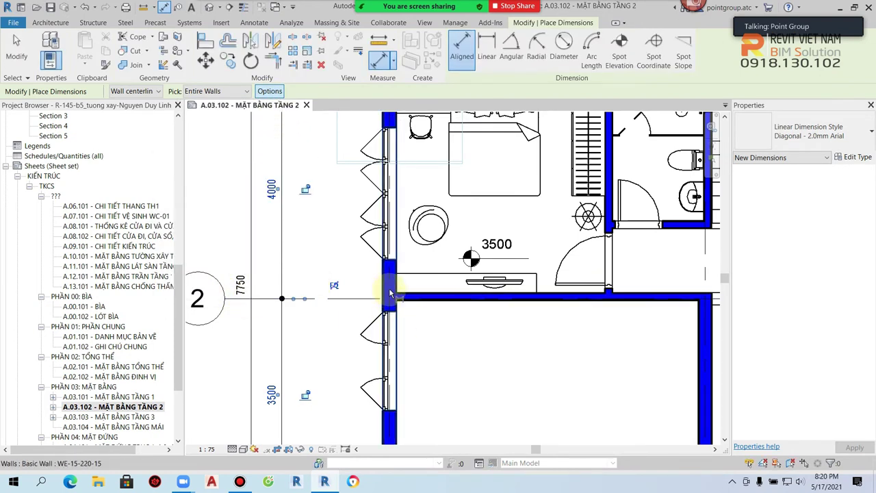
left_click(316, 280)
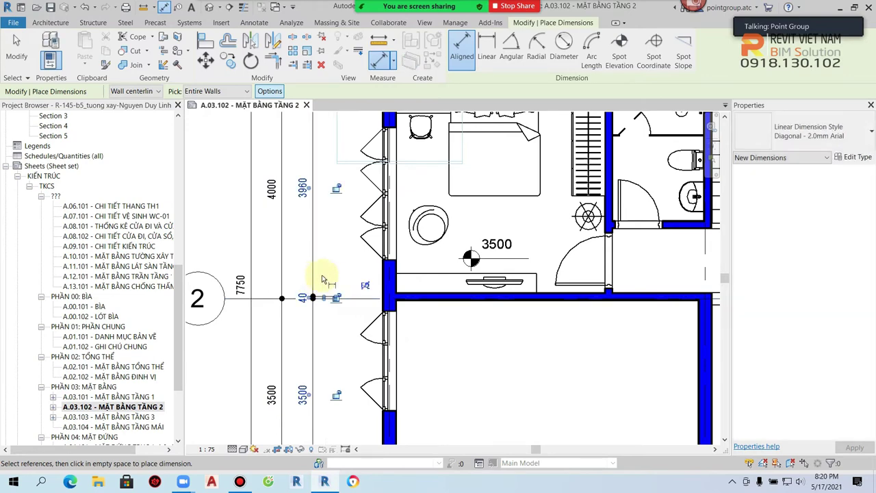
scroll(364, 361, "down", 2)
Step: Bring grids A–D into view and pick the top wall with openings, walls and grids as references
middle_click_drag(317, 273, 349, 401)
scroll(333, 248, "up", 1)
scroll(334, 247, "up", 2)
scroll(325, 348, "down", 2)
scroll(329, 348, "down", 2)
scroll(313, 333, "down", 1)
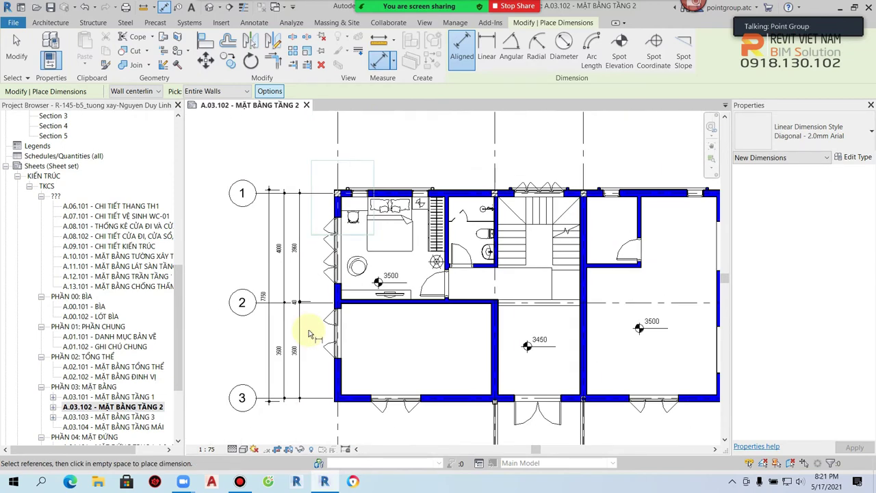
middle_click_drag(309, 334, 254, 391)
left_click(269, 91)
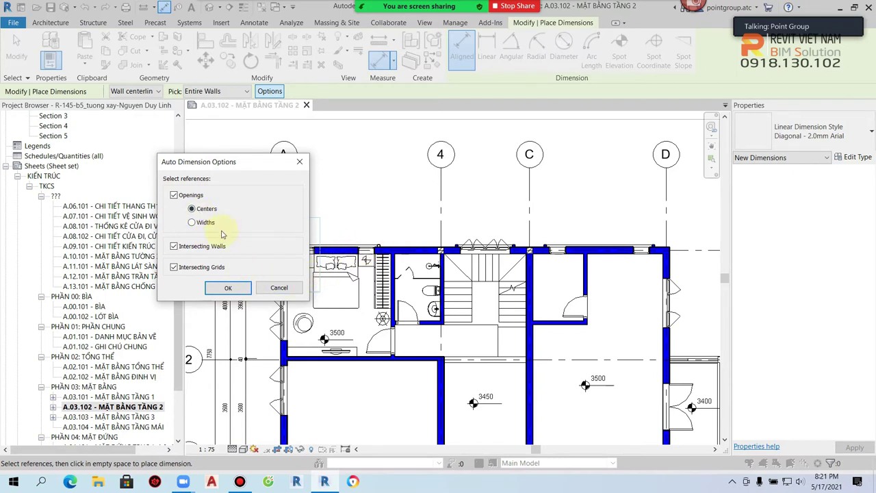
left_click(228, 288)
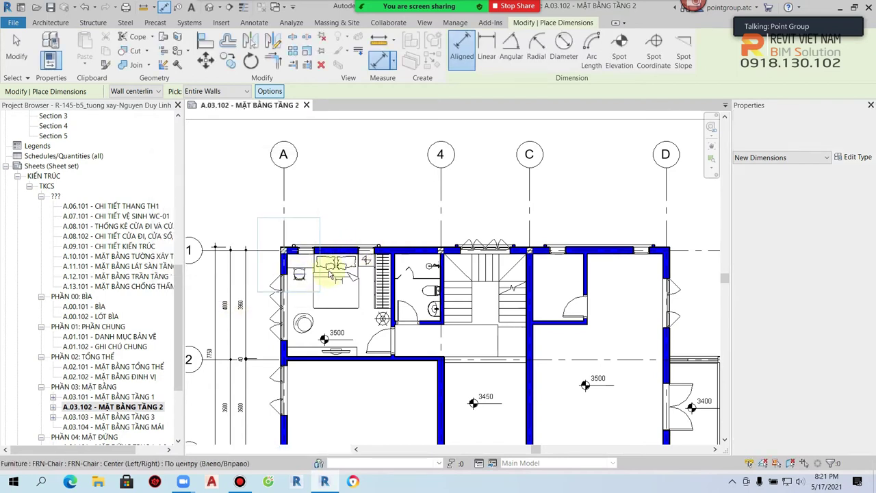
left_click(416, 248)
scroll(399, 225, "up", 3)
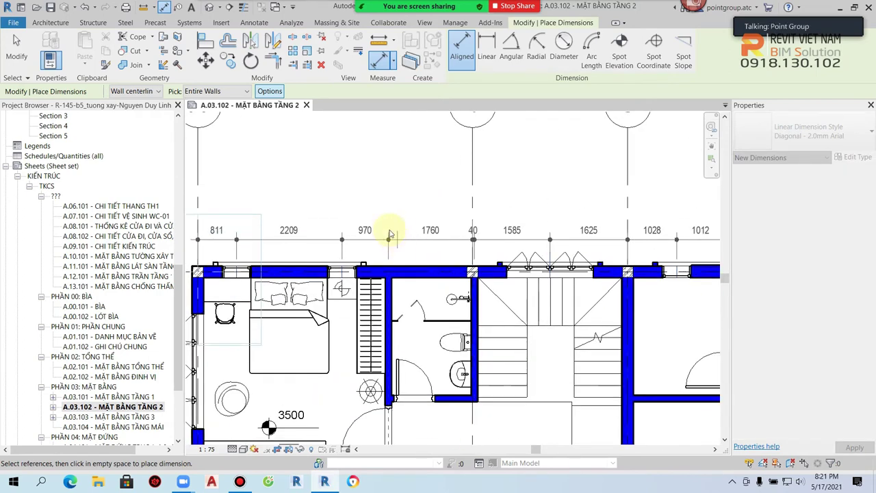
scroll(388, 235, "down", 3)
Step: Switch openings to widths and place the detailed opening chain above the top wall
left_click(269, 91)
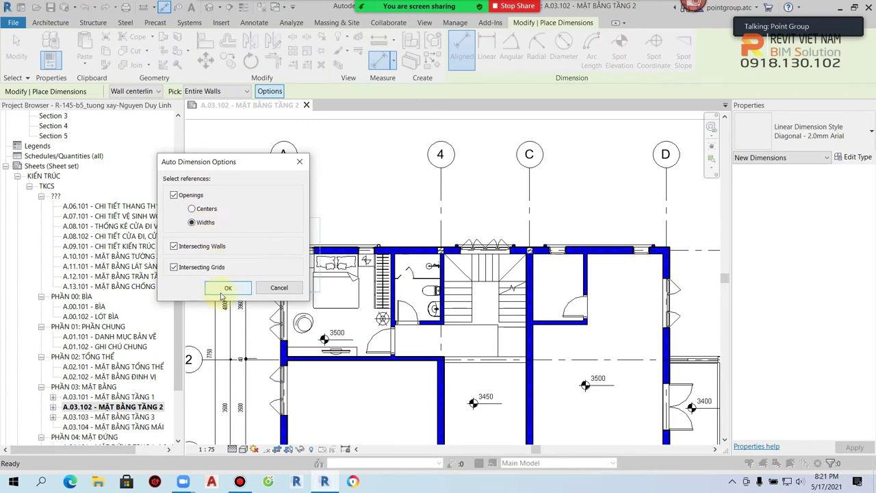
left_click(227, 287)
left_click(411, 249)
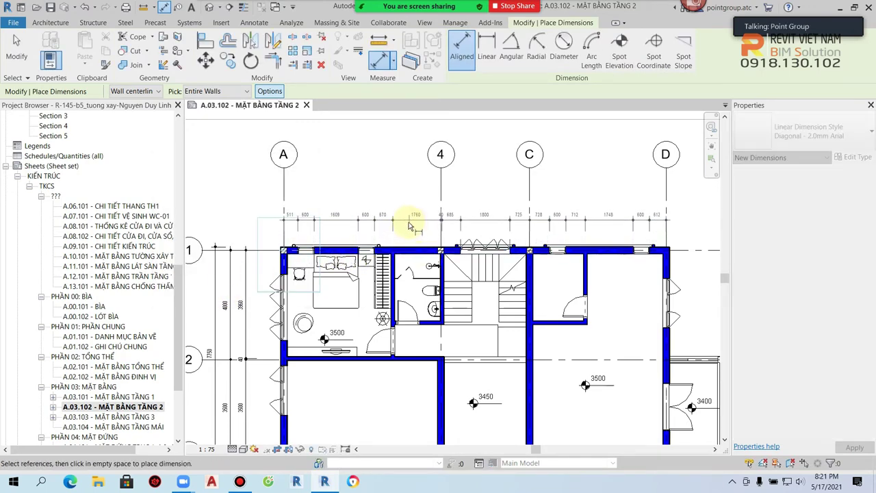
scroll(411, 226, "up", 2)
mouse_move(411, 225)
middle_mouse_down()
mouse_move(333, 219)
mouse_move(288, 196)
middle_mouse_up()
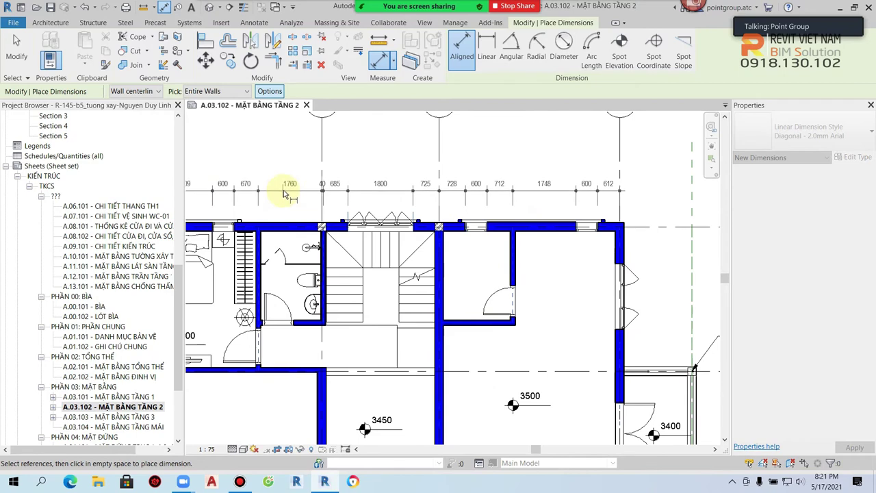
left_click(286, 194)
scroll(602, 404, "down", 1)
Step: Place a grids-only 5750/3250/5000 chain above the top wall
left_click(270, 91)
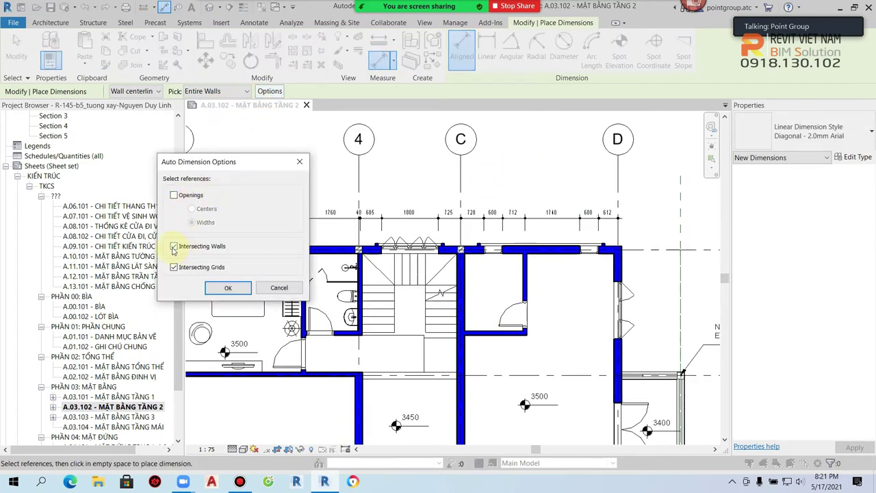
left_click(229, 288)
left_click(332, 249)
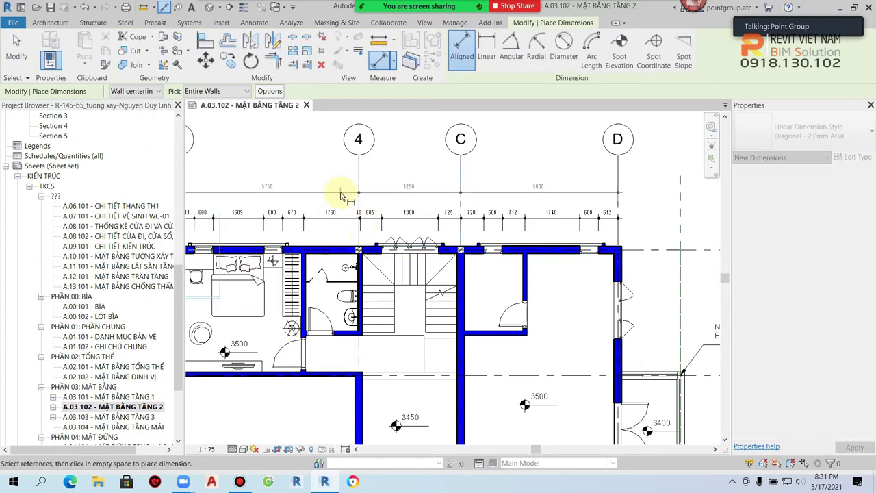
left_click(343, 193)
middle_click_drag(348, 189, 358, 216)
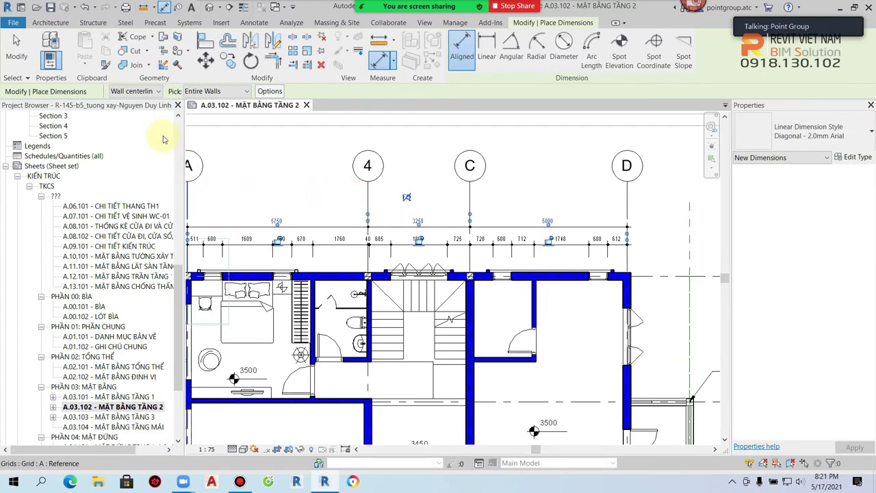
Step: Clear all reference types and place the overall 14000 dimension above the grids
left_click(270, 91)
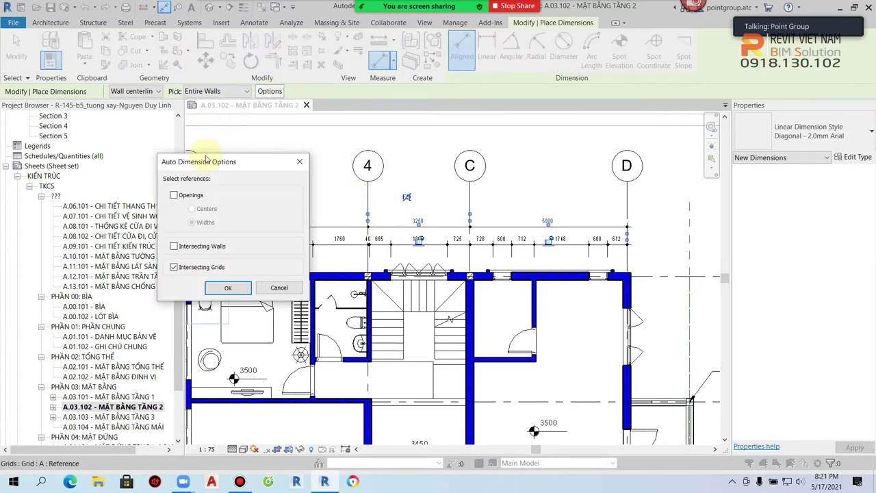
left_click(228, 288)
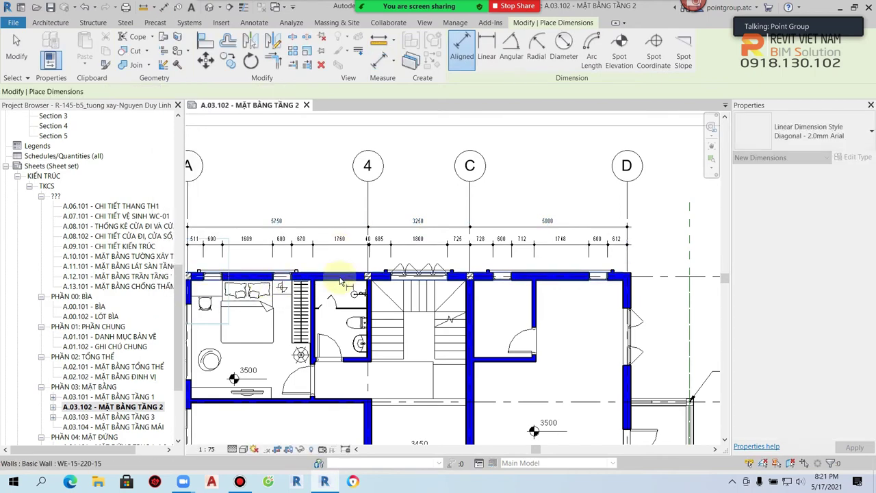
left_click(352, 204)
scroll(415, 214, "up", 2)
key("Escape")
key("Escape")
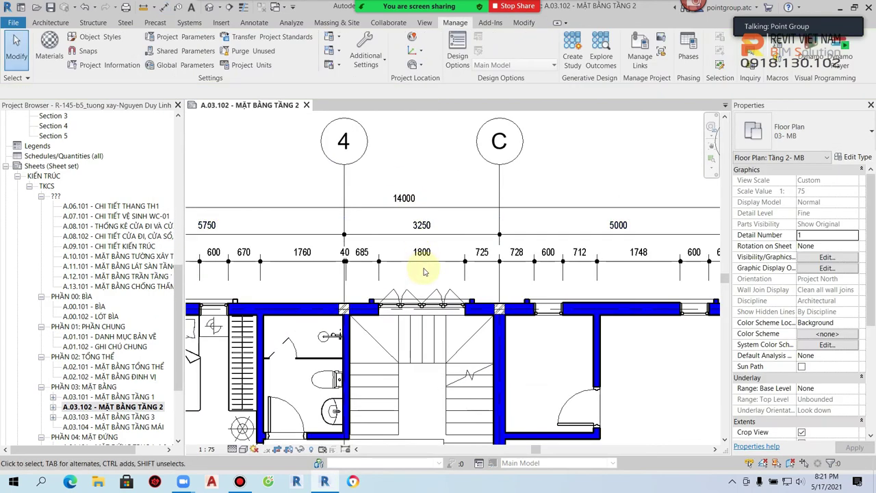
Step: Move the three top dimension chains higher above the plan
left_click(456, 248)
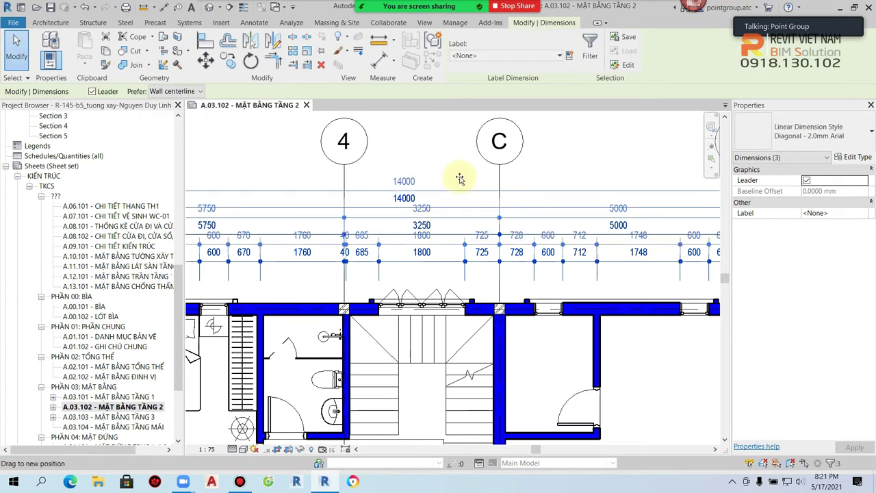
middle_click_drag(459, 181, 315, 146)
scroll(312, 192, "down", 2)
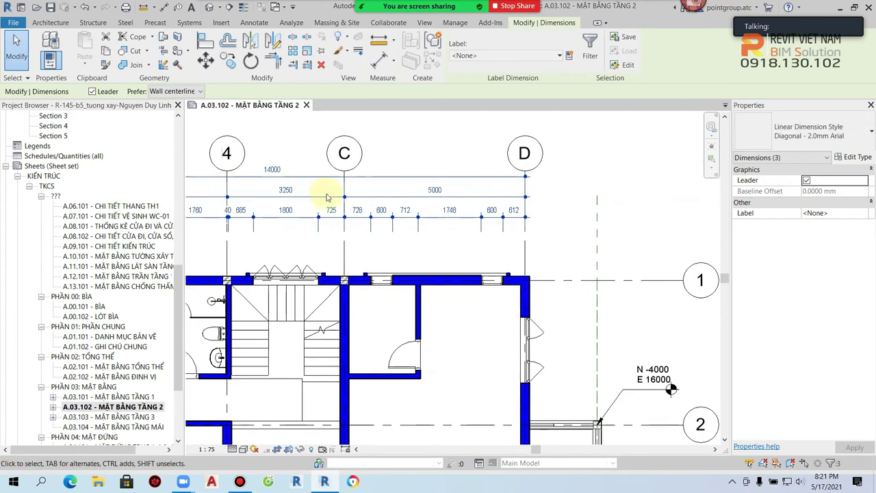
key("Escape")
scroll(301, 195, "up", 3)
Step: Check the 3250/5000 grid chain, then pan to grid bubbles 4 and C and the stairwell walls
left_click(381, 203)
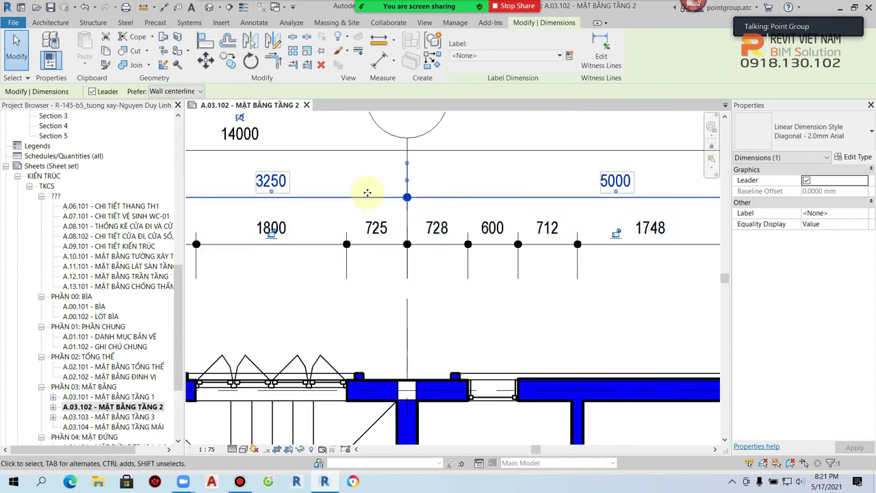
scroll(381, 203, "up", 2)
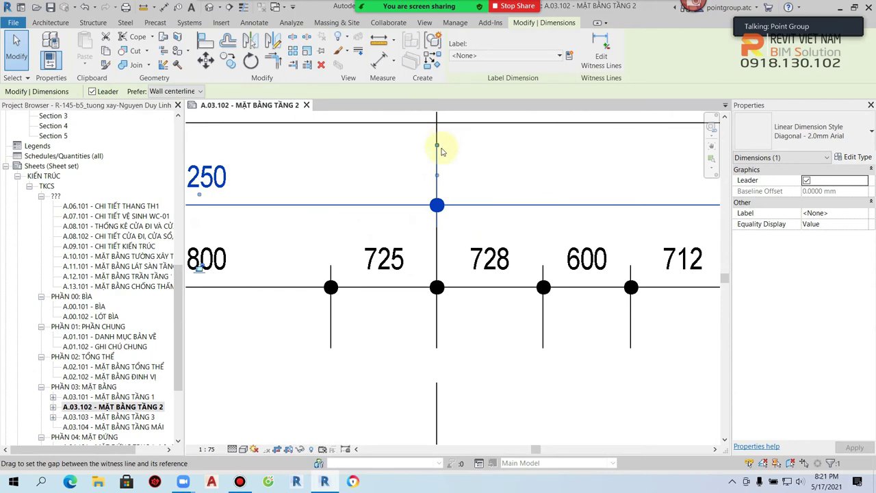
scroll(441, 151, "down", 3)
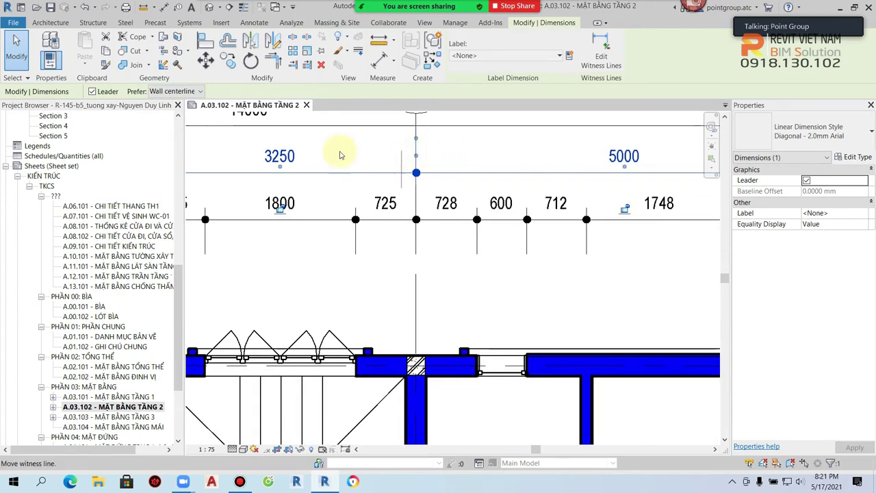
scroll(417, 366, "up", 2)
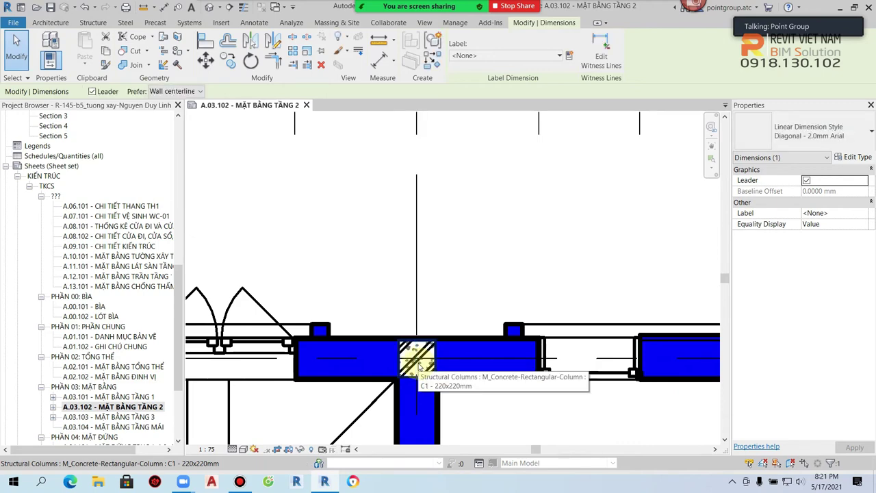
scroll(418, 366, "down", 2)
mouse_move(420, 172)
middle_mouse_down()
mouse_move(419, 263)
mouse_move(572, 253)
middle_mouse_up()
key("Escape")
left_click(393, 206)
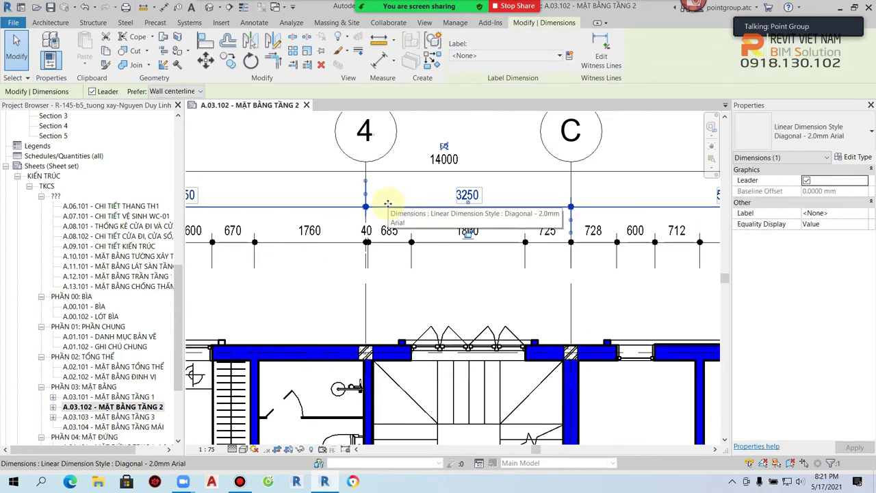
middle_click_drag(394, 236, 499, 251)
scroll(427, 256, "up", 2)
scroll(426, 256, "down", 2)
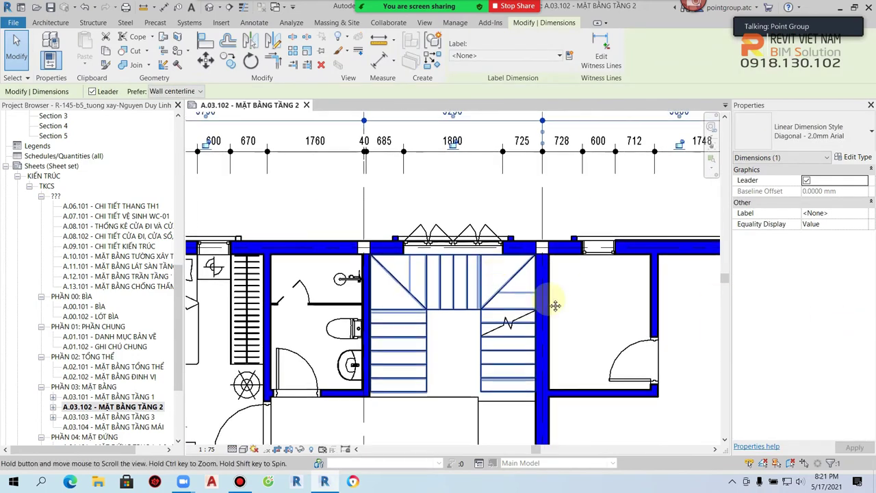
middle_click_drag(426, 256, 502, 292)
key("Escape")
Step: Start Aligned dimension with DI, cancel the first pick, and centre the grid 4 wall junction
key("d")
key("i")
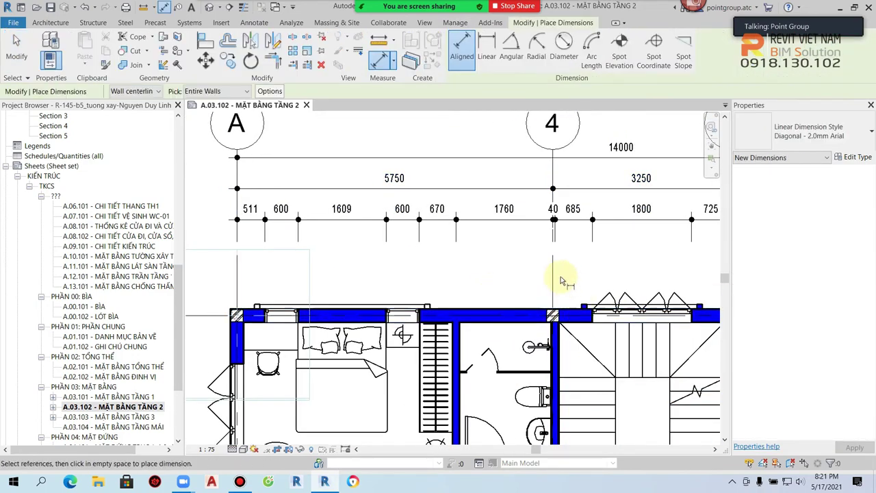
left_click(554, 284)
scroll(377, 290, "down", 1)
scroll(377, 289, "up", 3)
scroll(250, 288, "up", 2)
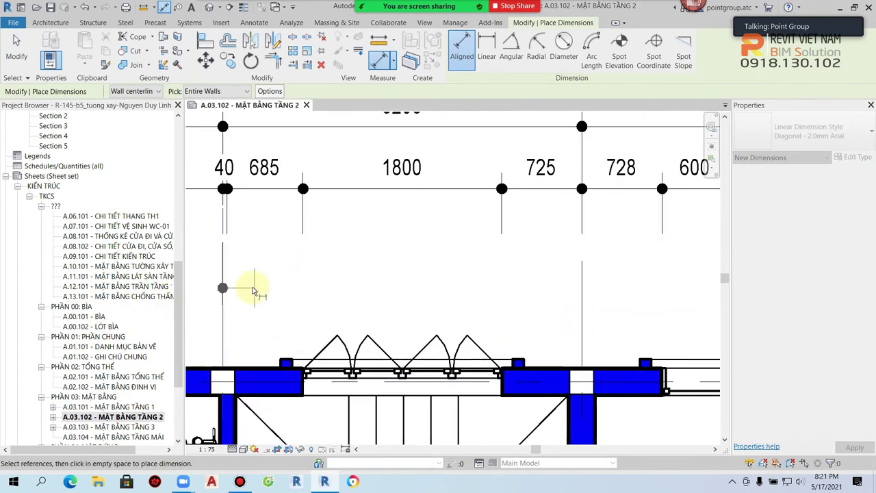
scroll(239, 280, "down", 2)
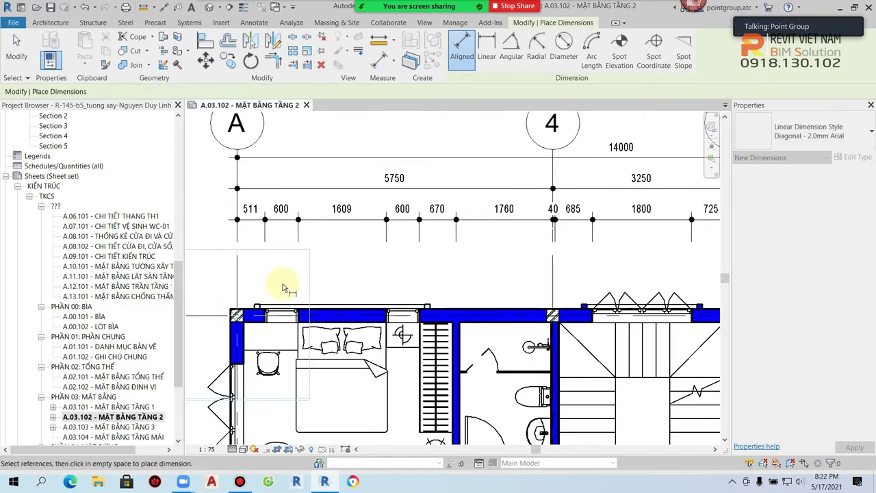
key("Escape")
scroll(475, 299, "up", 2)
scroll(670, 337, "up", 2)
middle_click_drag(670, 337, 445, 316)
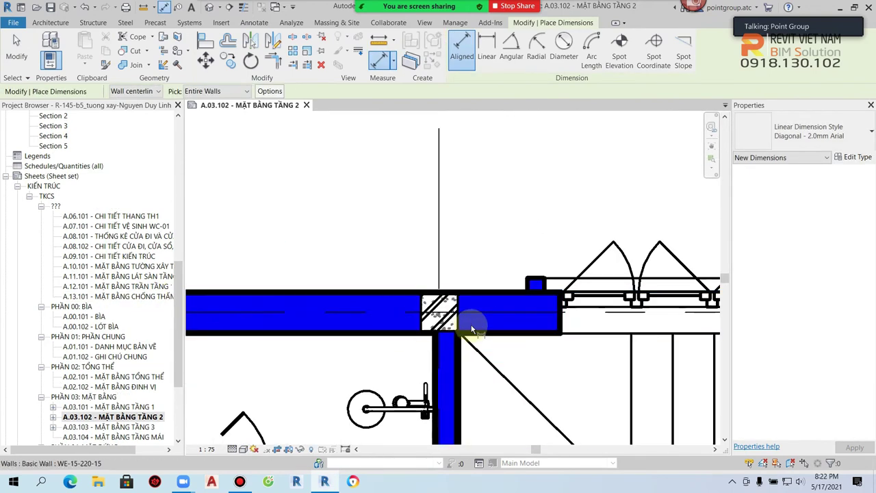
scroll(442, 314, "down", 1)
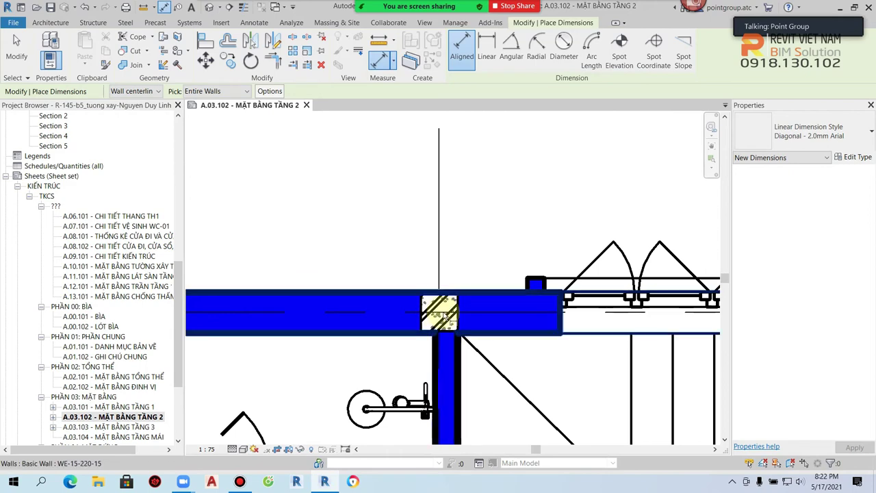
Step: Dimension from the grid 4 column to the left corner wall, placing 5750 above the top wall
left_click(420, 304)
scroll(419, 301, "down", 1)
scroll(419, 301, "down", 2)
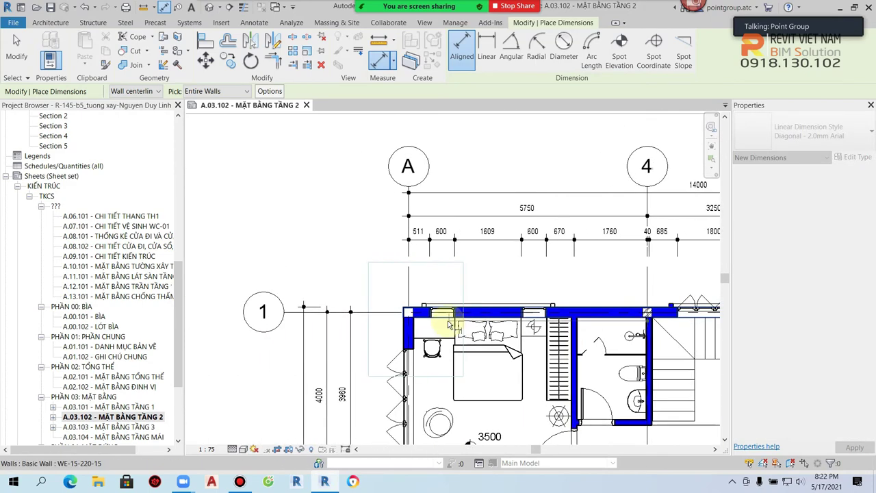
scroll(385, 308, "up", 3)
left_click(386, 306)
scroll(411, 301, "down", 2)
scroll(440, 296, "up", 1)
left_click(448, 289)
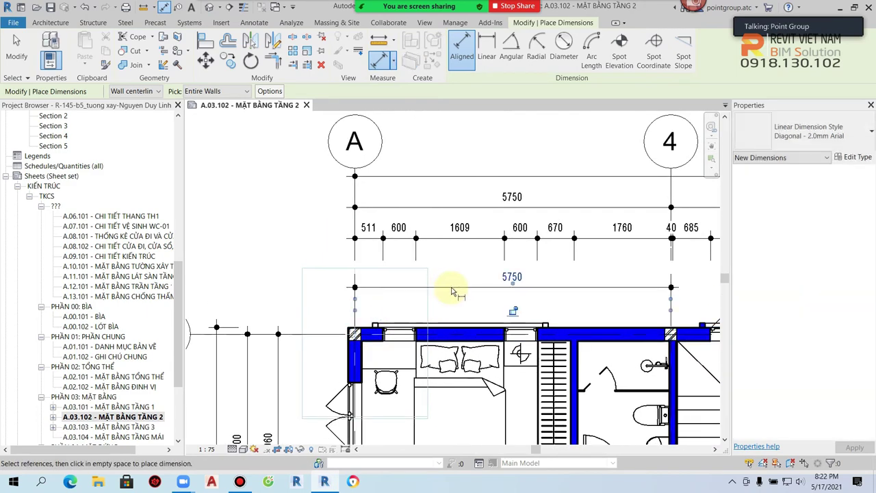
key("Escape")
key("Escape")
Step: Check the new 5750 dimension and grid 4 column unchanged, then pan to the plan's right side
left_click(585, 288)
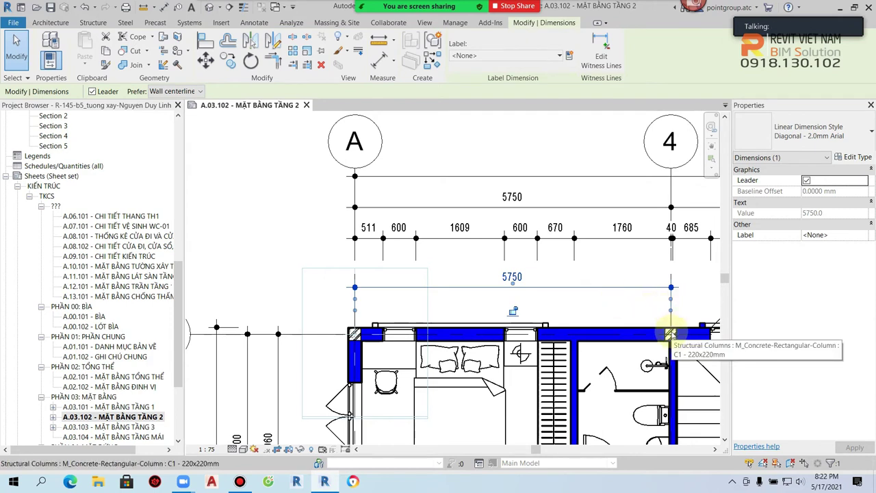
scroll(671, 334, "up", 2)
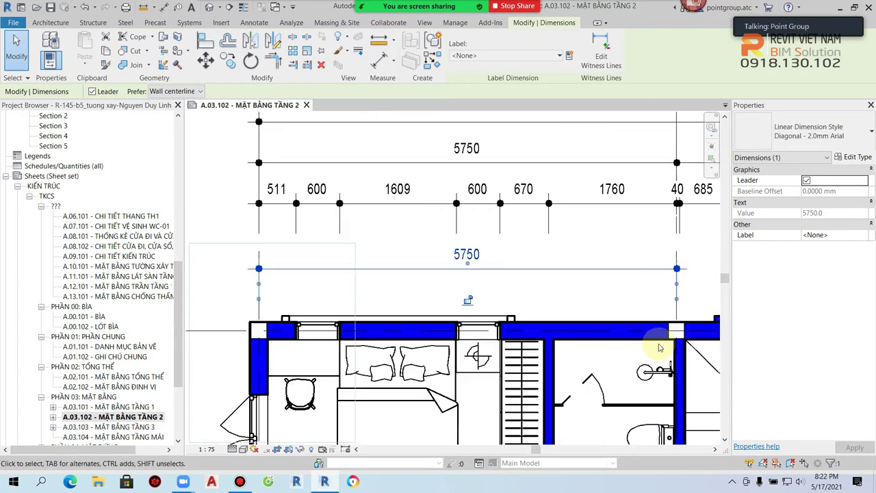
scroll(675, 333, "up", 1)
left_click(683, 329)
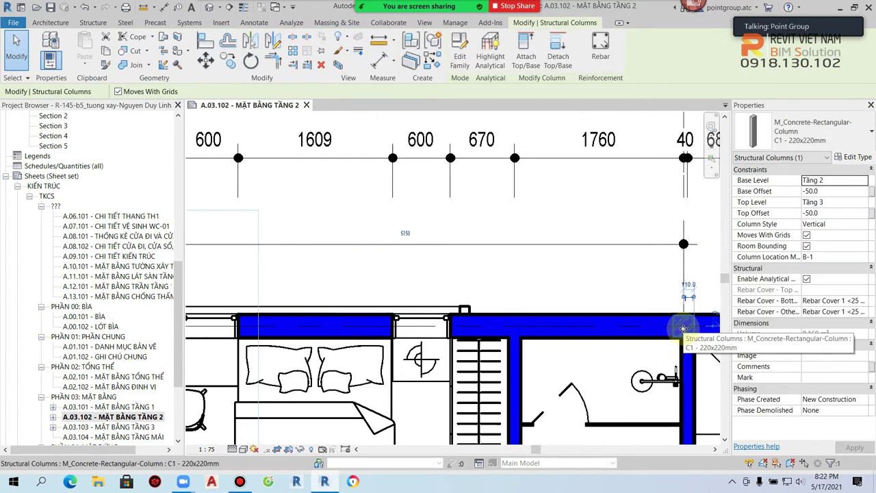
left_click(406, 233)
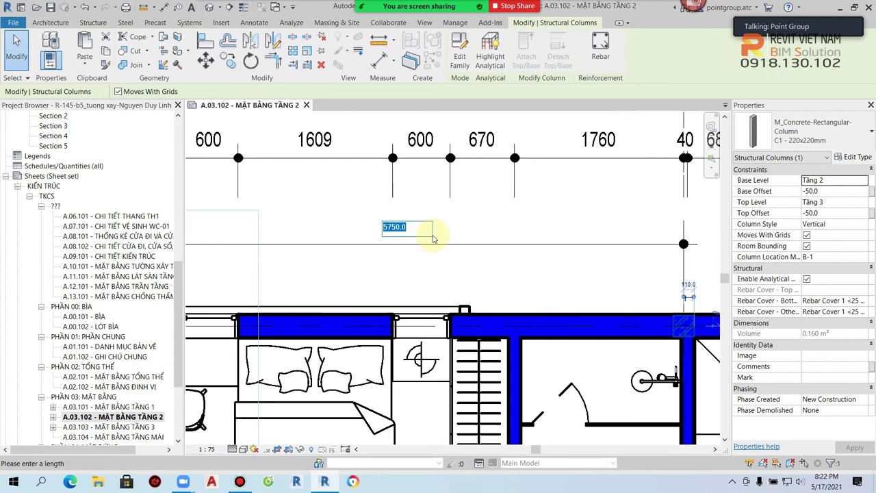
key("Return")
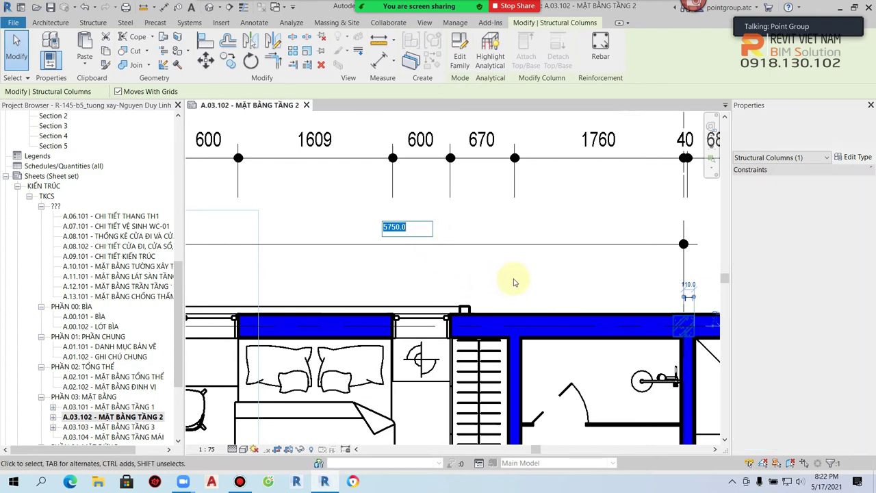
left_click(691, 219)
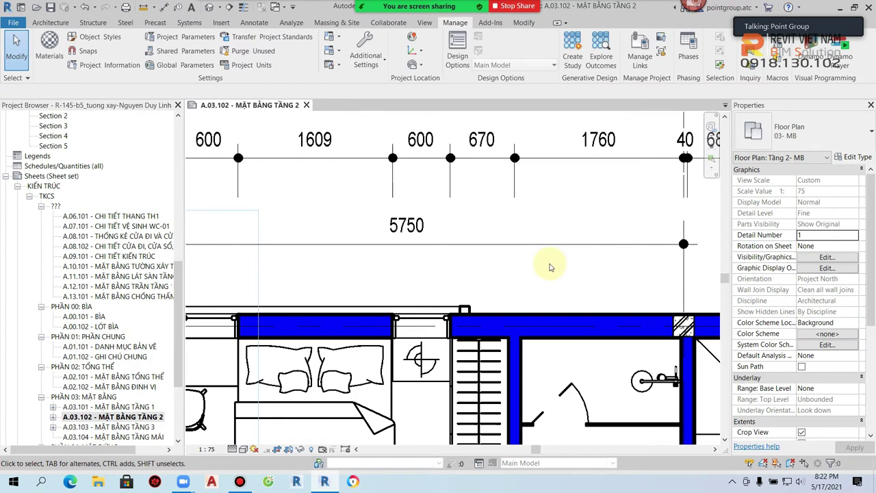
left_click(497, 245)
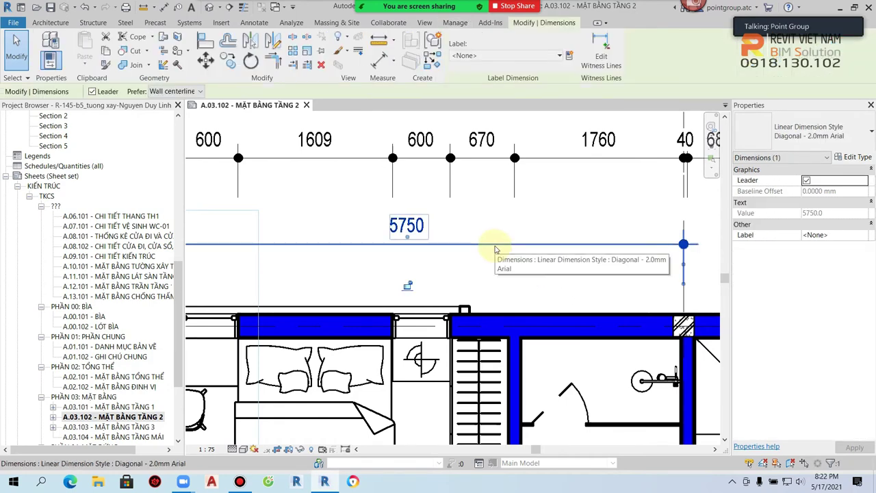
key("Escape")
scroll(496, 248, "down", 3)
scroll(503, 251, "down", 2)
scroll(485, 254, "down", 2)
scroll(506, 260, "down", 1)
scroll(548, 267, "down", 1)
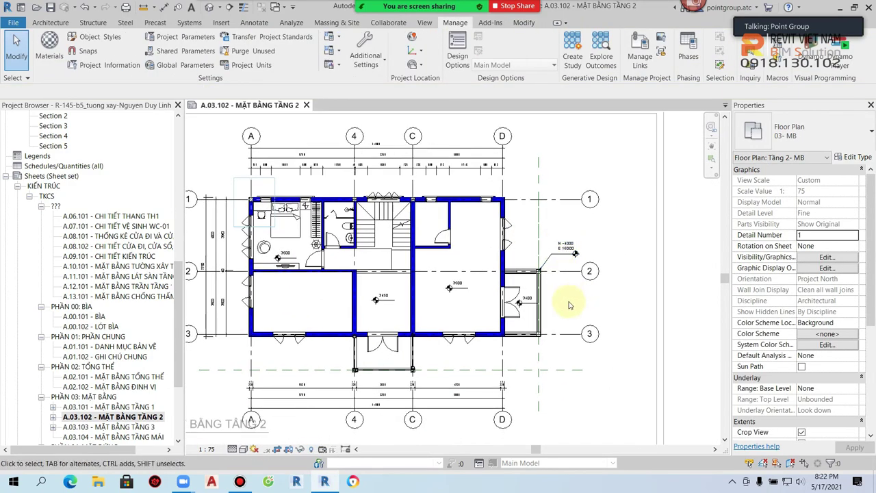
scroll(616, 301, "down", 1)
scroll(633, 301, "up", 1)
middle_click_drag(635, 303, 602, 303)
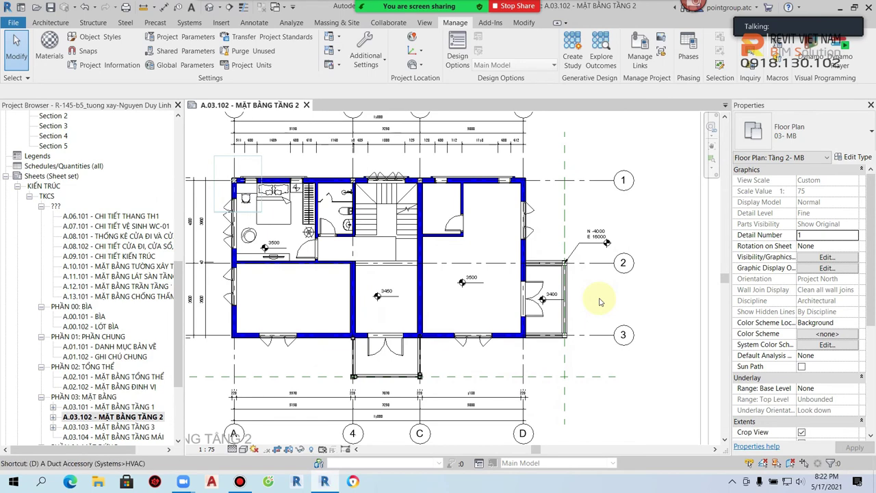
Step: Dimension the right wall's opening widths: 1025, 1800, 1175, 875, 1700, 925
key("d")
key("i")
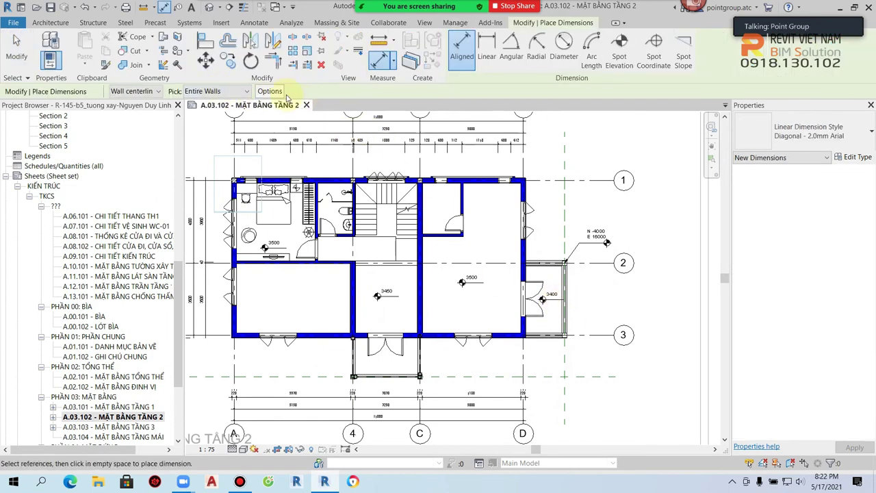
left_click(278, 92)
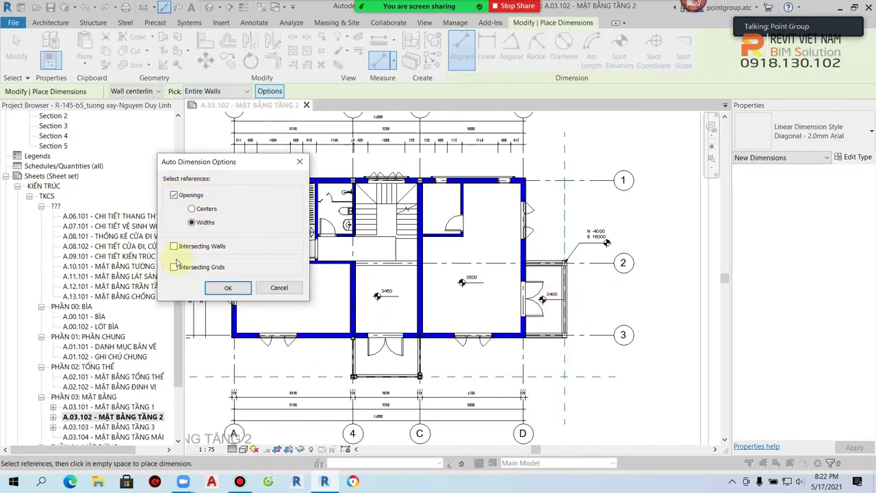
left_click(174, 267)
left_click(228, 287)
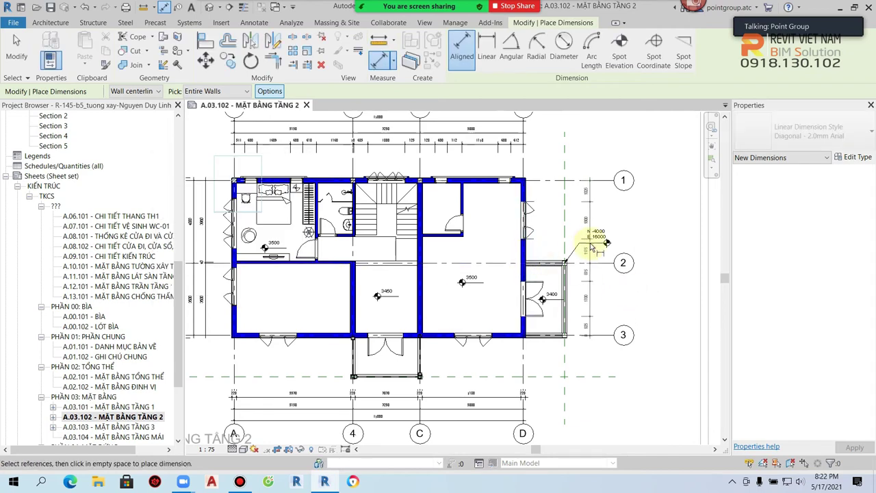
scroll(592, 291, "up", 2)
left_click(597, 308)
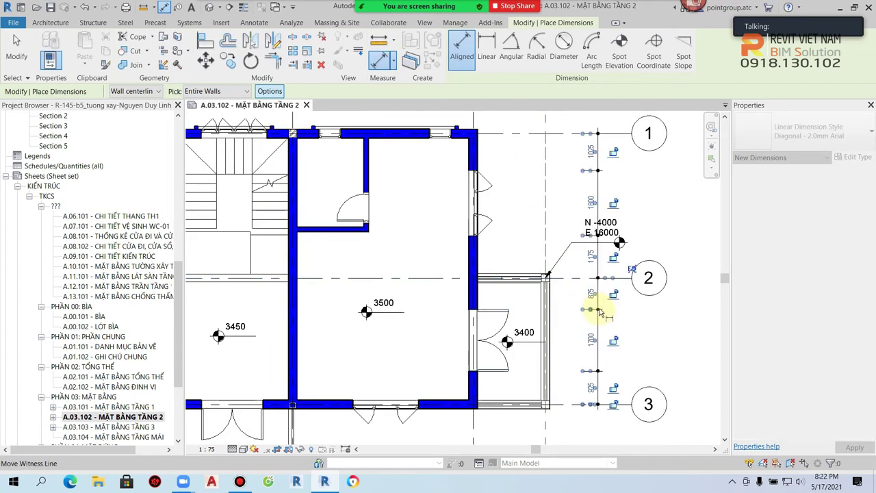
Step: Add the 7500 intersecting-grids dimension from grid 1 to 3 beside the bubbles
left_click(280, 92)
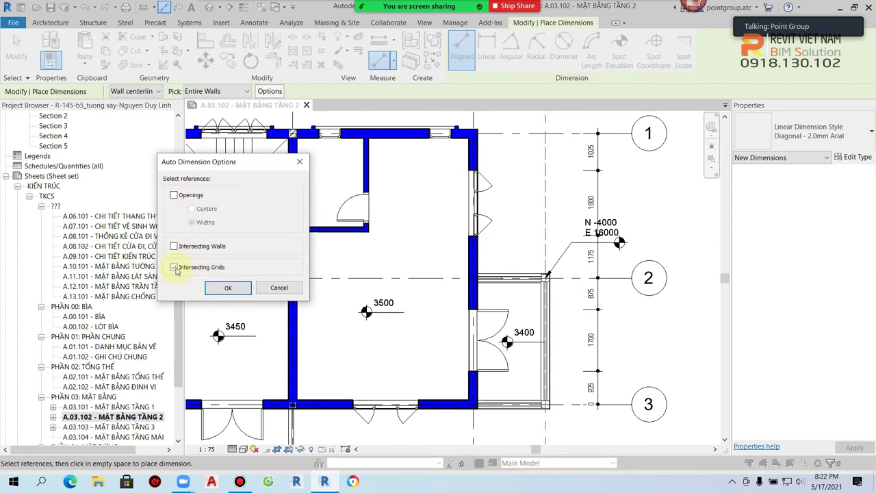
left_click(225, 287)
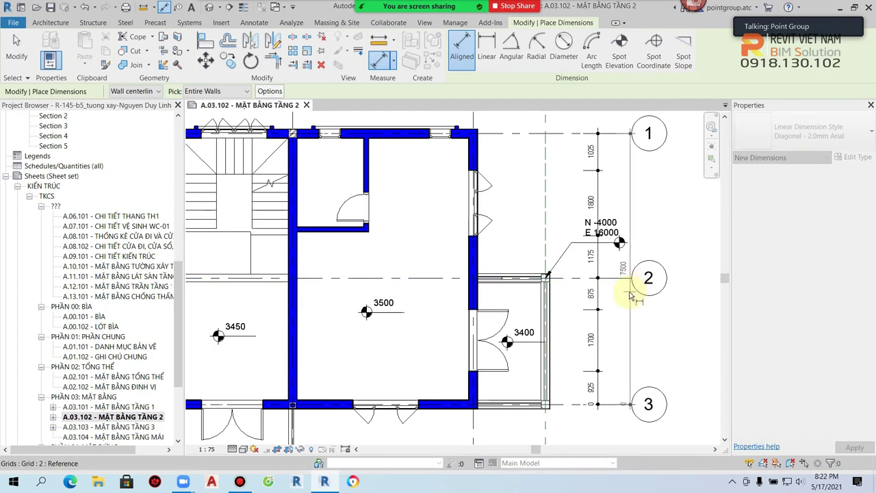
left_click(619, 300)
key("Escape")
key("Escape")
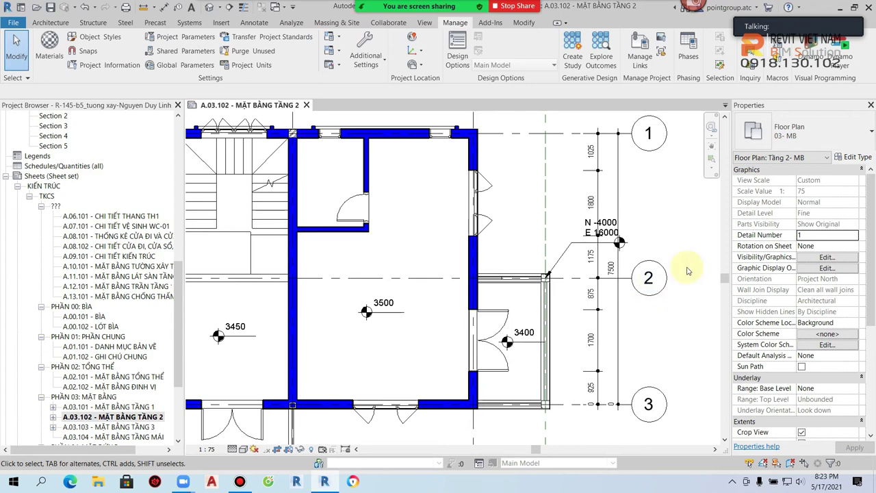
Step: Delete the N/E spot coordinate from the plan
scroll(596, 251, "down", 1)
scroll(579, 239, "up", 1)
left_click(573, 243)
key("Delete")
scroll(571, 247, "down", 1)
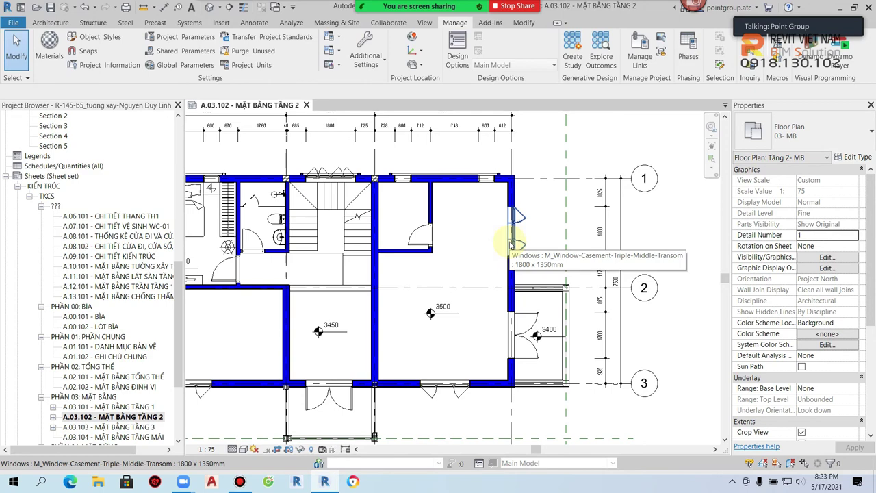
Step: Select the top bedroom window, show its temporary dimensions, and cancel an accidental bed selection
scroll(506, 240, "down", 2)
scroll(372, 196, "up", 3)
scroll(451, 315, "up", 2)
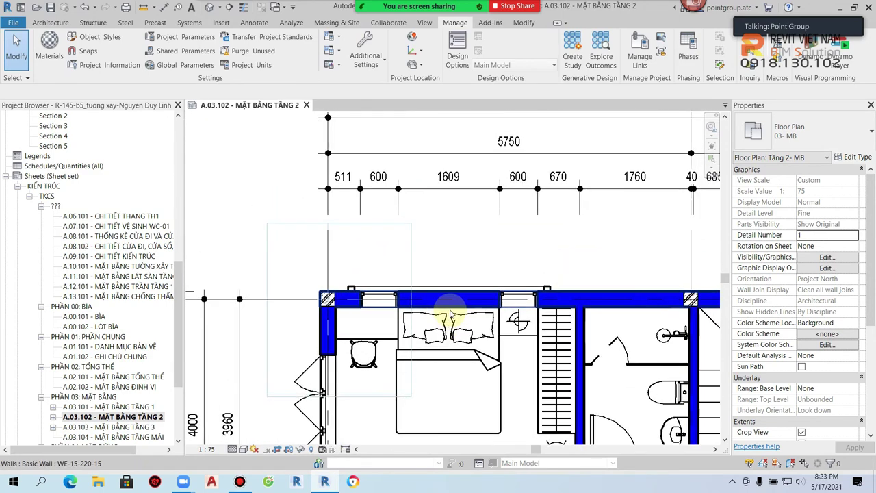
left_click(384, 300)
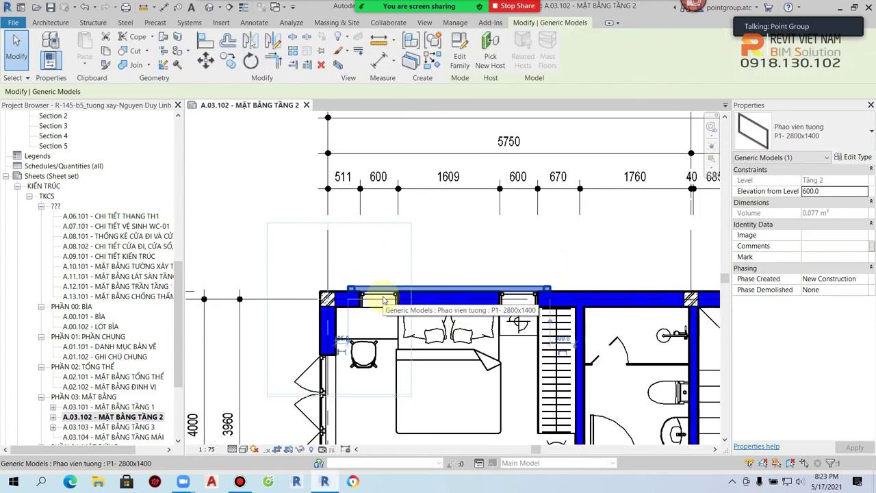
left_click(382, 303)
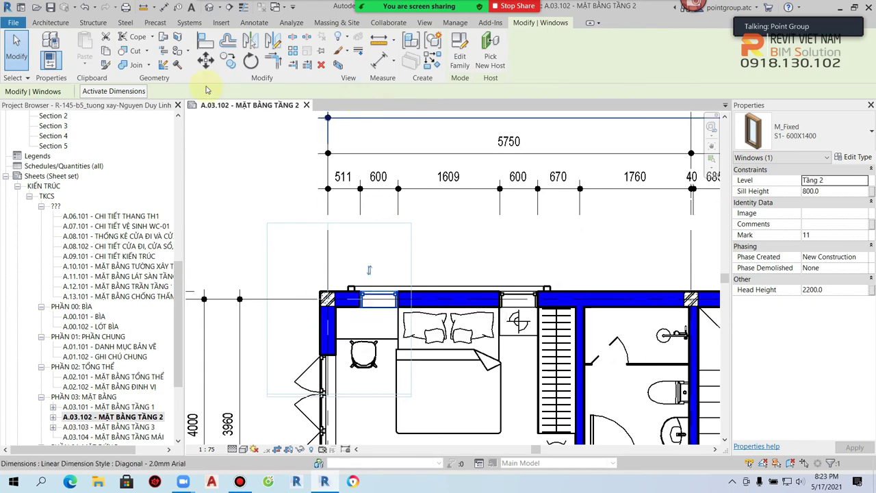
left_click(113, 91)
left_click(416, 284)
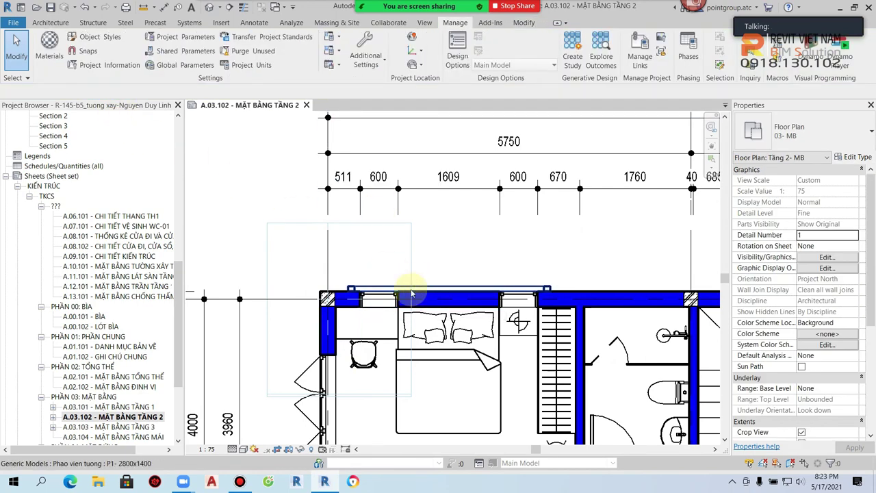
scroll(410, 238, "down", 2)
scroll(361, 289, "down", 2)
scroll(327, 243, "up", 1)
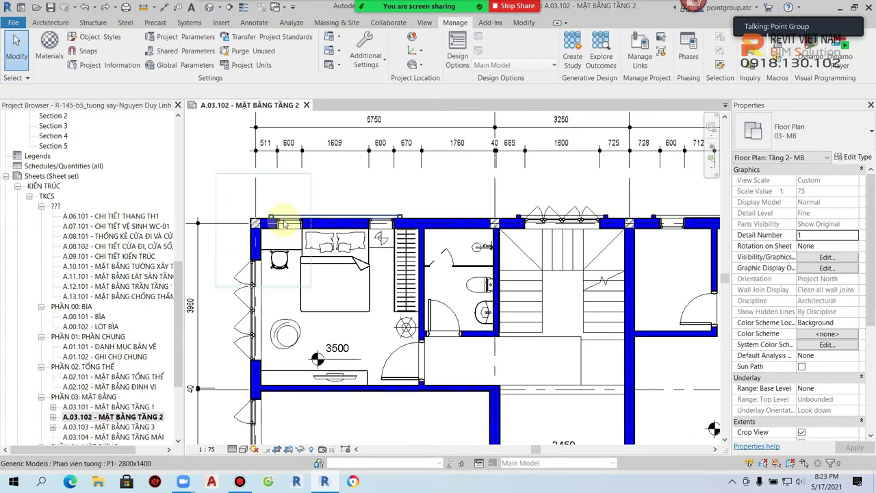
left_click(326, 240)
scroll(318, 238, "up", 2)
key("Escape")
scroll(304, 234, "up", 2)
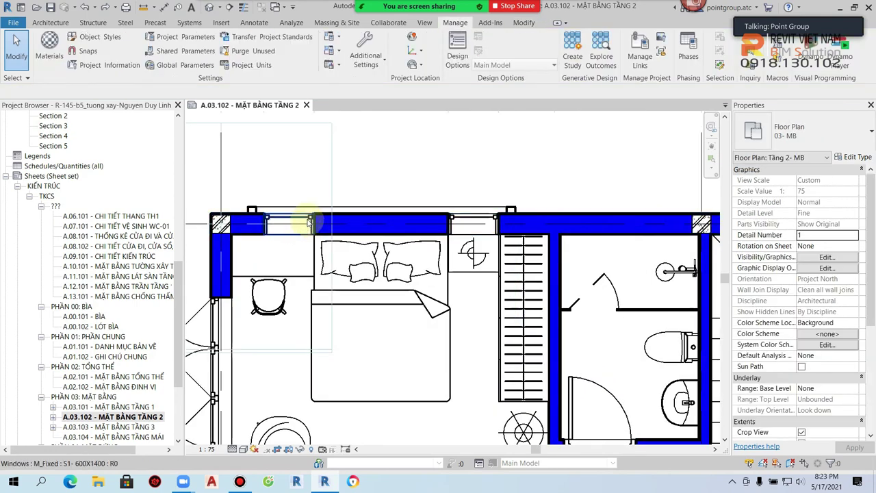
Step: Change the top-left window's 511 temporary dimension to 510
left_click(307, 230)
middle_click_drag(308, 231, 334, 310)
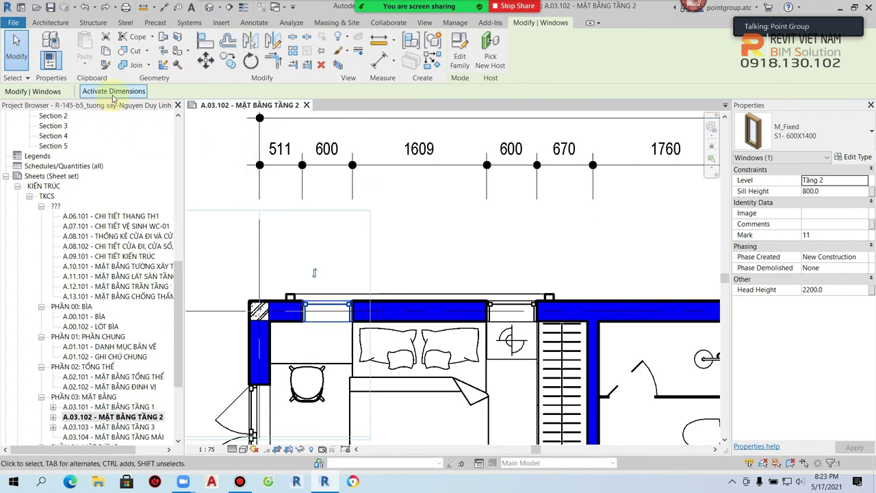
left_click(135, 94)
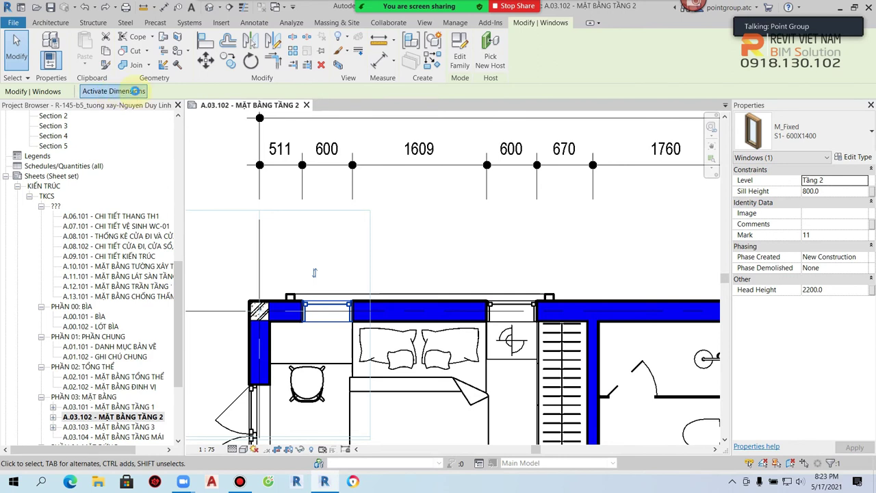
left_click(282, 157)
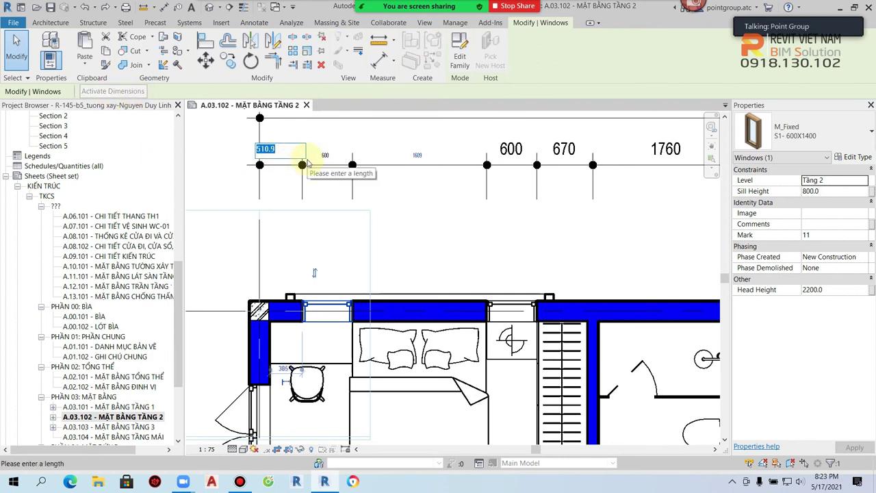
type("510")
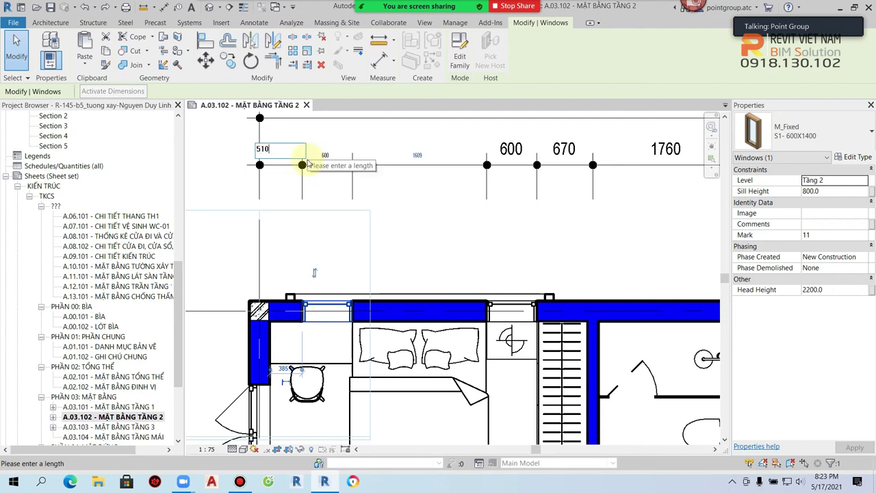
key("Return")
left_click(401, 192)
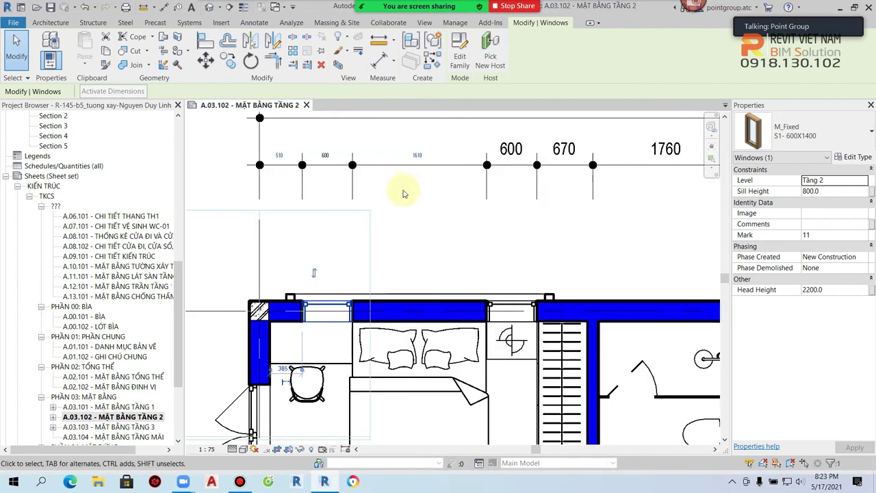
scroll(401, 157, "down", 2)
scroll(401, 206, "right", 3)
scroll(504, 147, "up", 2)
Step: Inspect the top dimension chain around the 3250 dimension
scroll(487, 208, "up", 2)
left_click(429, 156)
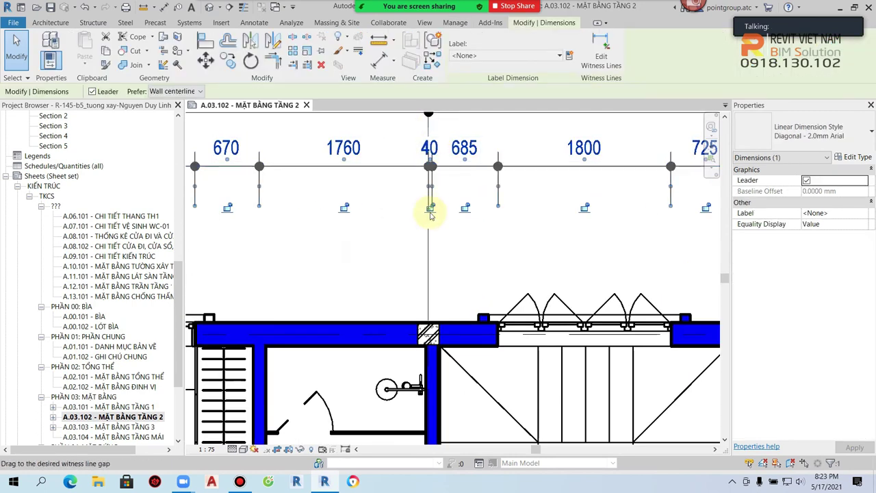
mouse_move(410, 245)
middle_mouse_down()
mouse_move(412, 272)
mouse_move(455, 262)
mouse_move(434, 237)
middle_mouse_up()
scroll(411, 271, "down", 2)
left_click(534, 278)
scroll(361, 279, "up", 1)
scroll(513, 237, "up", 1)
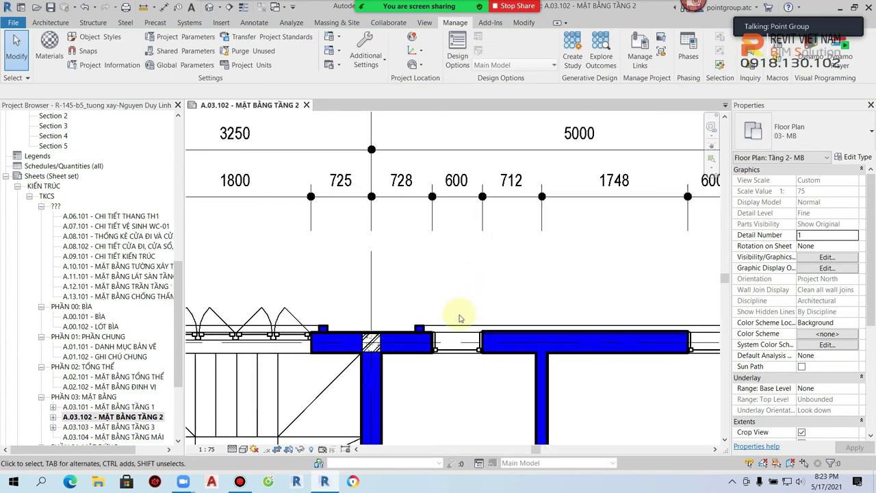
Step: Shift the next top-wall window by changing its 712 temporary dimension to 710
left_click(461, 337)
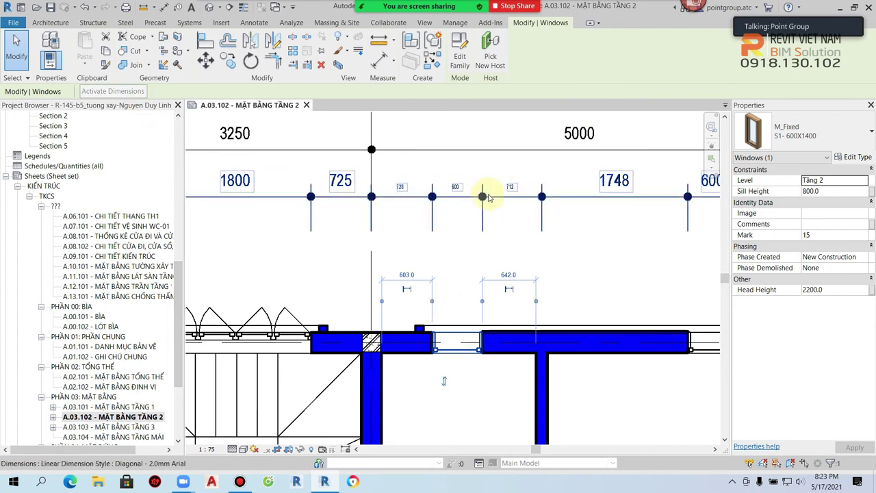
scroll(488, 193, "up", 2)
left_click(528, 184)
left_click_drag(514, 178, 542, 186)
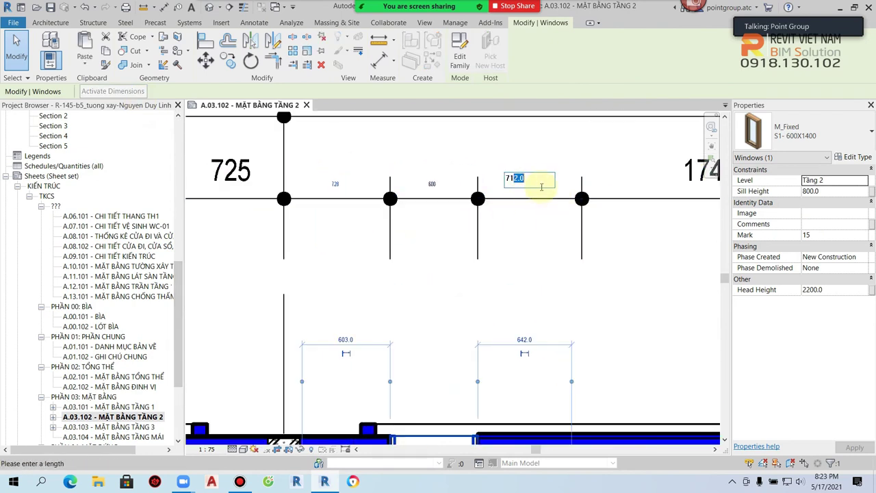
type("0")
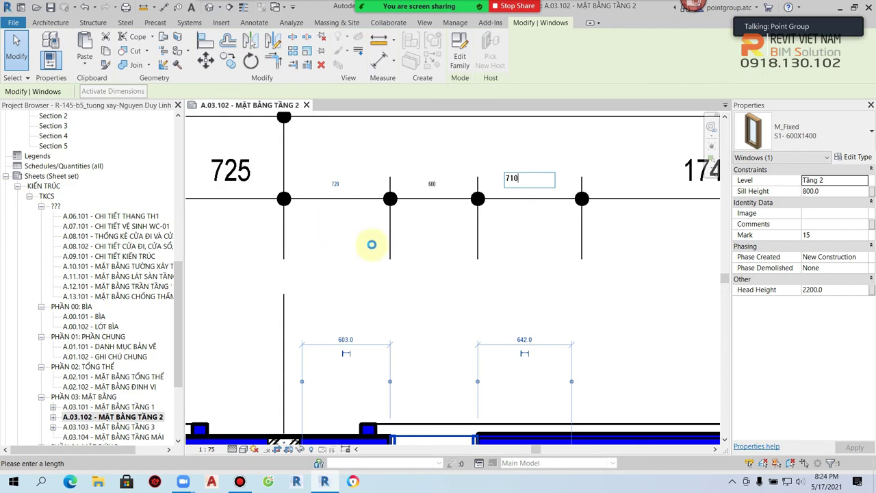
key("Return")
key("Escape")
Step: Review the chain's 1748, 600, 612, 725 and 728 segments and reselect the top chain
scroll(472, 274, "down", 1)
scroll(504, 275, "down", 1)
mouse_move(568, 269)
middle_mouse_down()
mouse_move(450, 274)
mouse_move(490, 310)
middle_mouse_up()
scroll(490, 310, "up", 1)
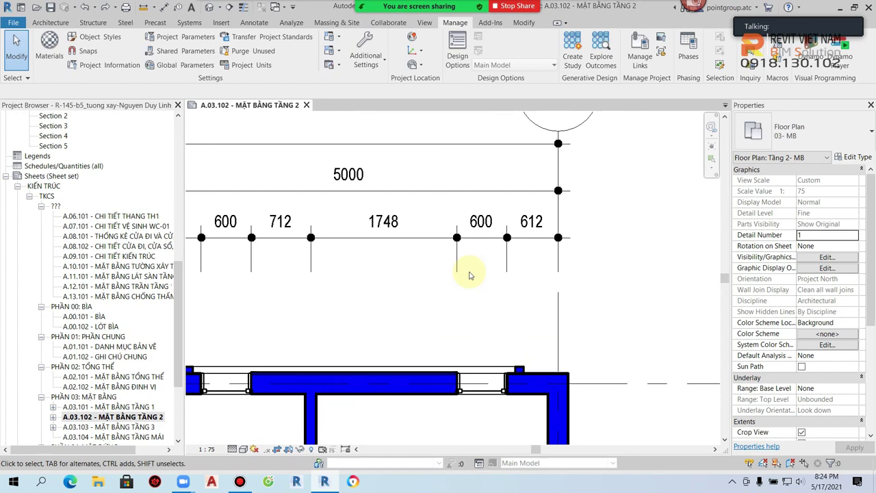
middle_click_drag(453, 278, 541, 277)
middle_click_drag(391, 266, 437, 273)
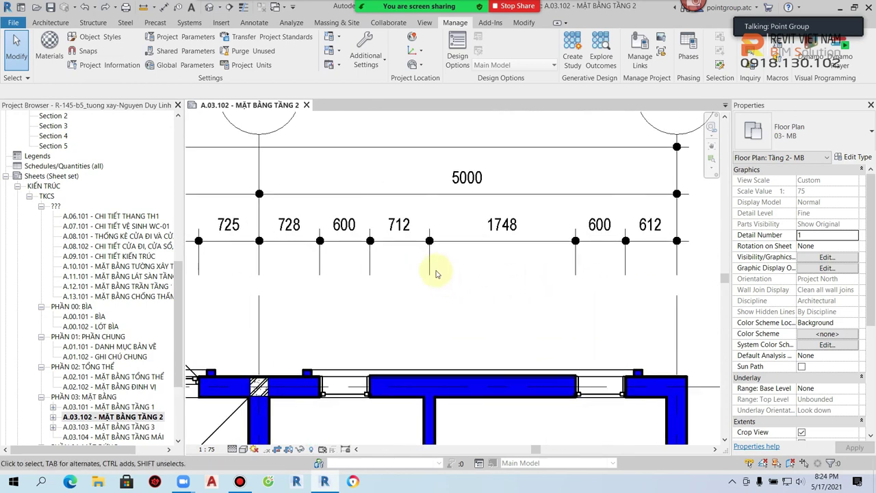
scroll(436, 274, "up", 1)
left_click(385, 215)
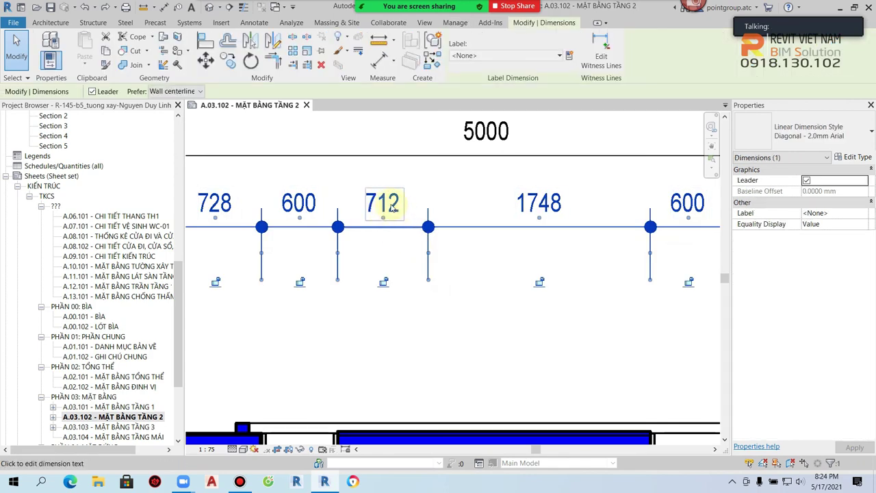
right_click(393, 208)
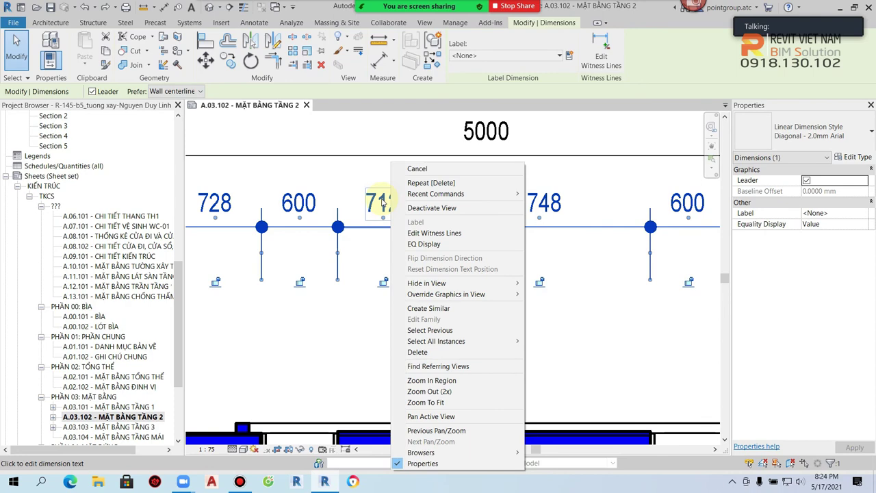
left_click(383, 202)
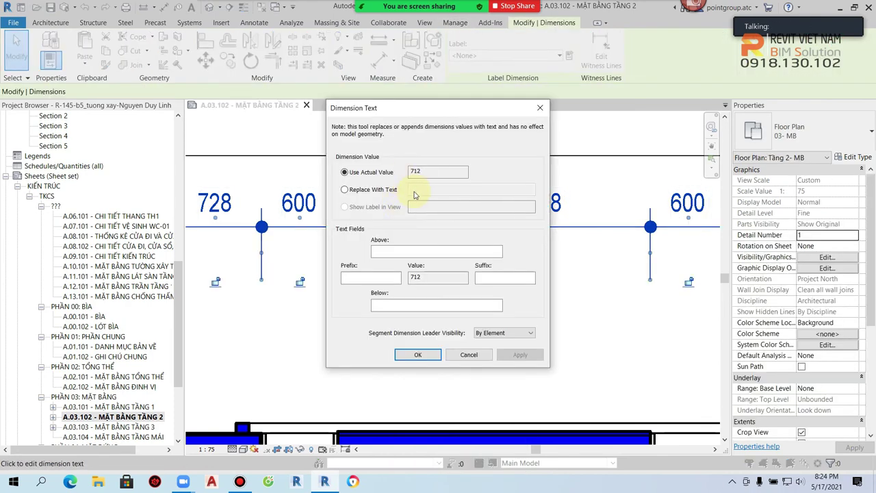
left_click(347, 190)
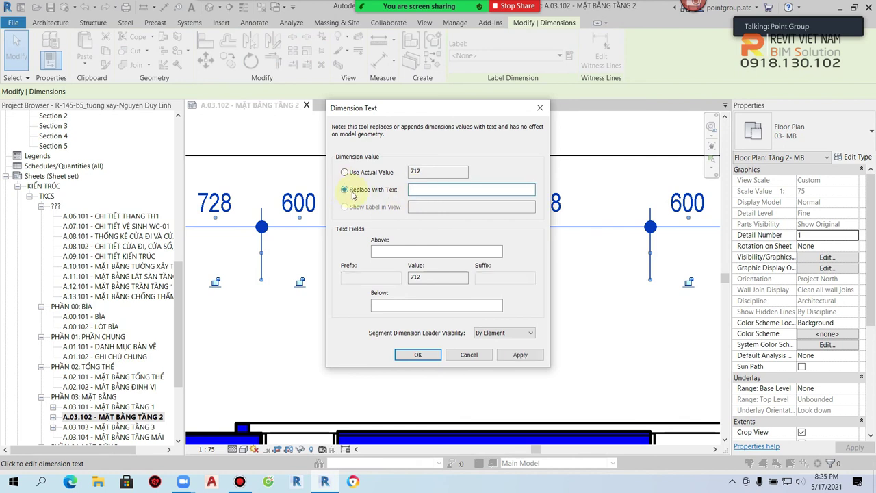
right_click(417, 189)
mouse_move(481, 293)
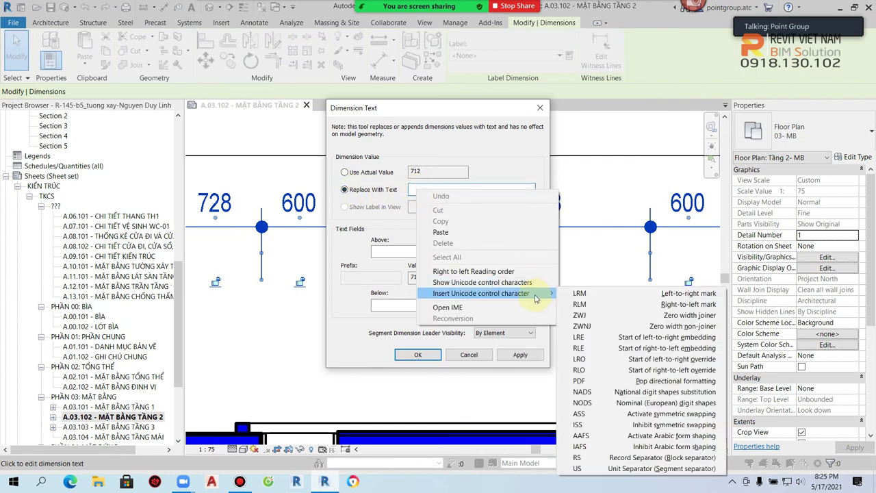
left_click(607, 301)
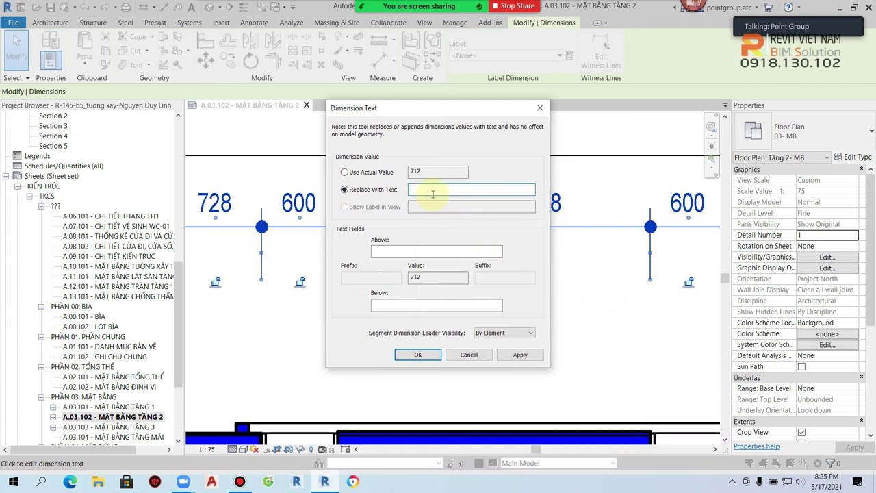
left_click(418, 355)
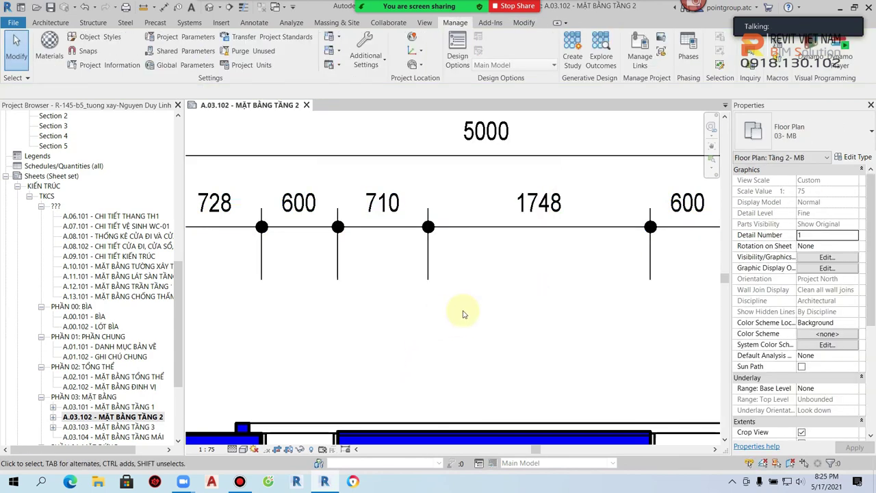
scroll(462, 314, "up", 2)
left_click(430, 232)
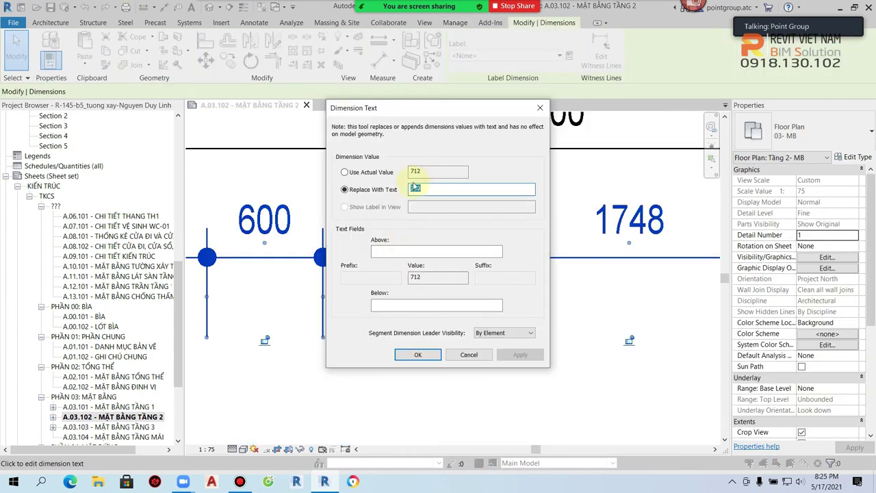
left_click(346, 173)
left_click(520, 355)
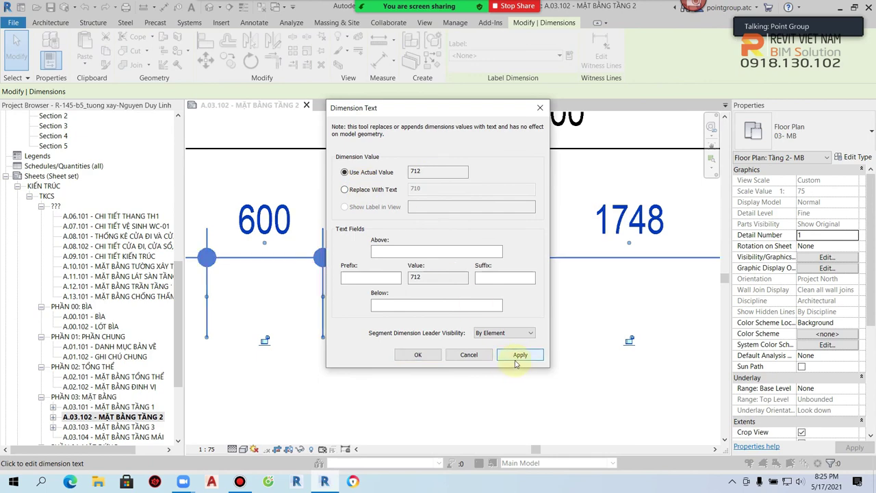
left_click(417, 355)
scroll(416, 342, "down", 2)
scroll(397, 302, "down", 1)
scroll(450, 255, "up", 2)
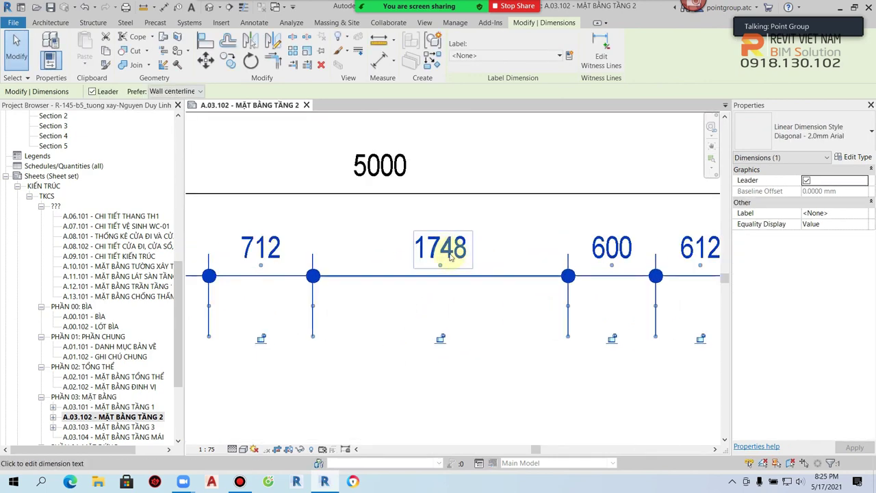
left_click(452, 258)
left_click(392, 279)
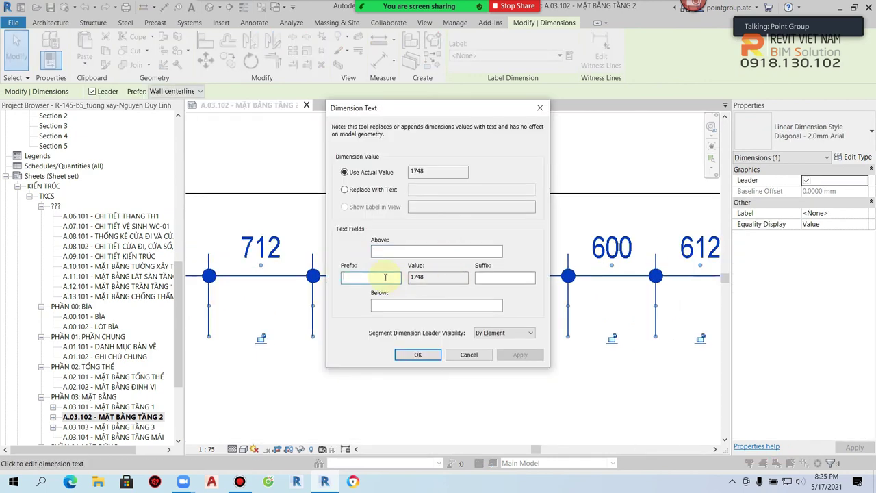
left_click(417, 355)
scroll(506, 330, "down", 2)
left_click(506, 329)
scroll(506, 330, "down", 2)
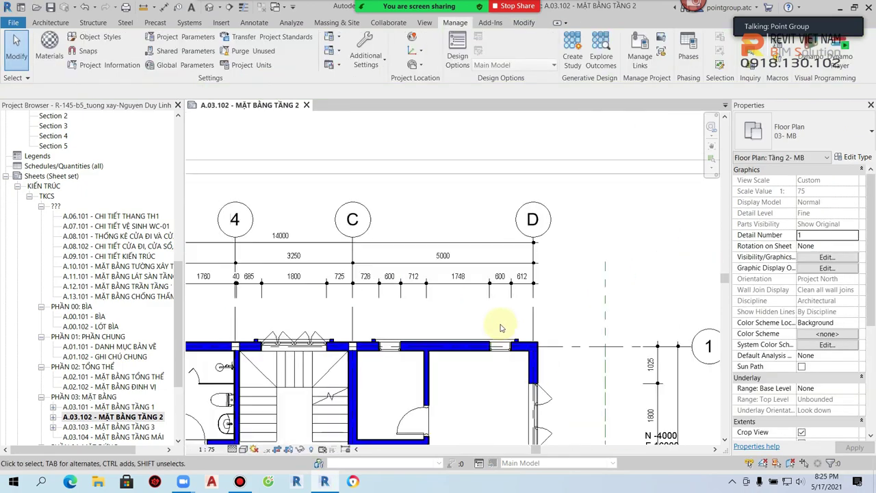
scroll(508, 330, "down", 2)
scroll(510, 330, "down", 1)
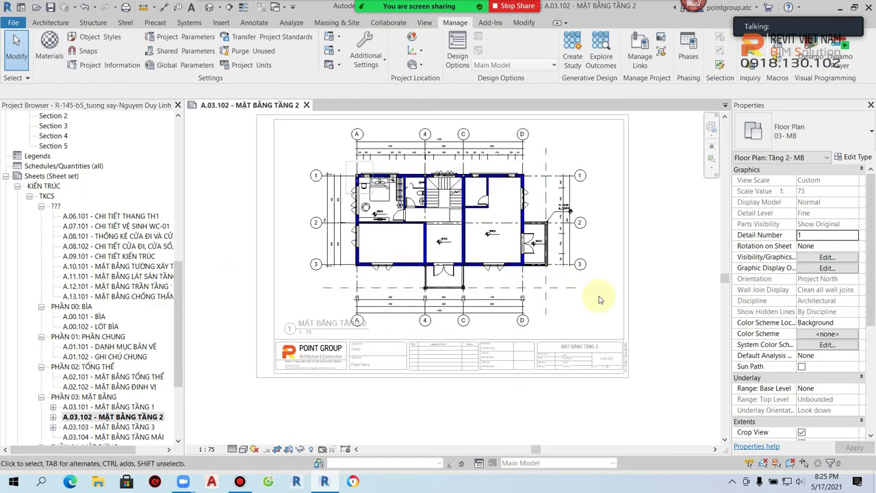